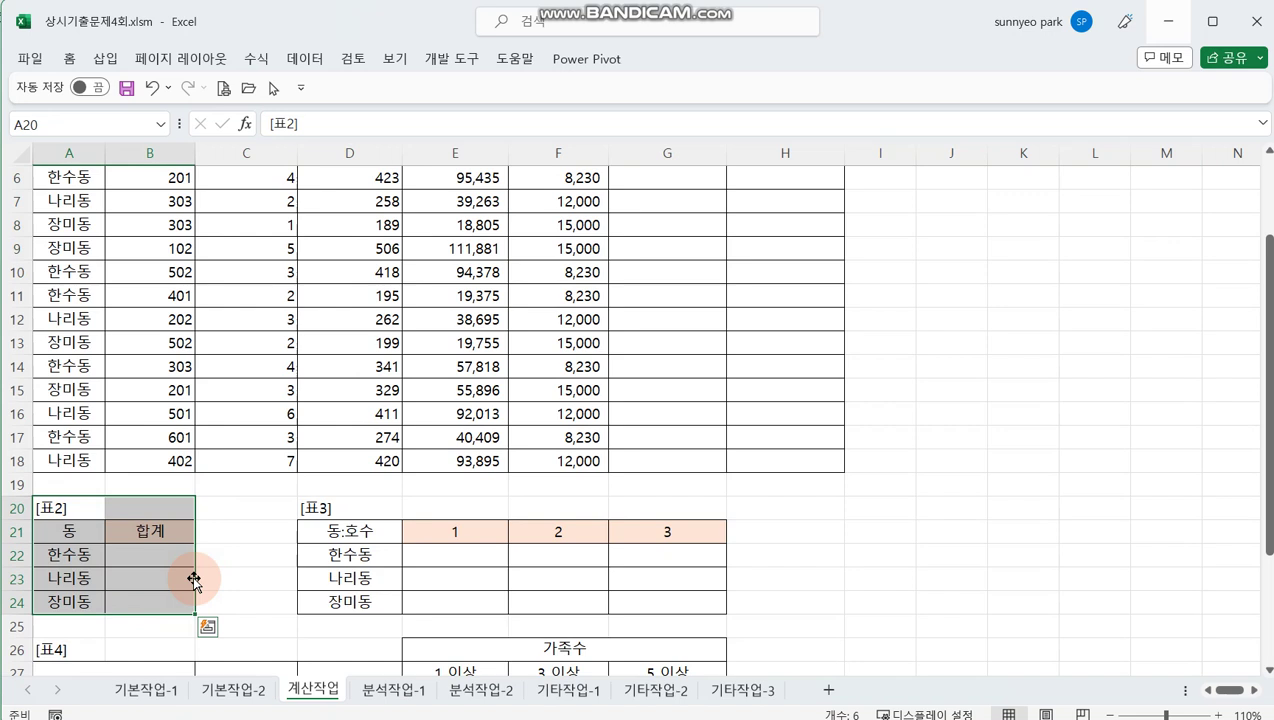
click(299, 484)
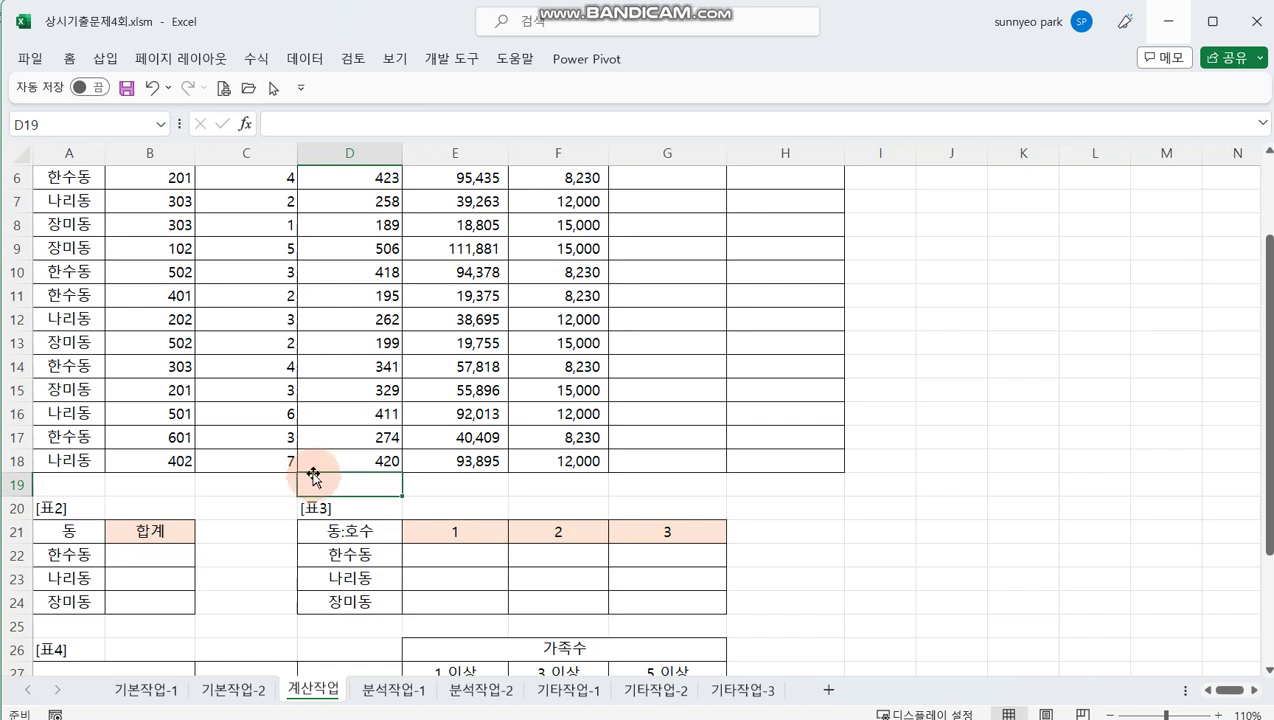
click(150, 556)
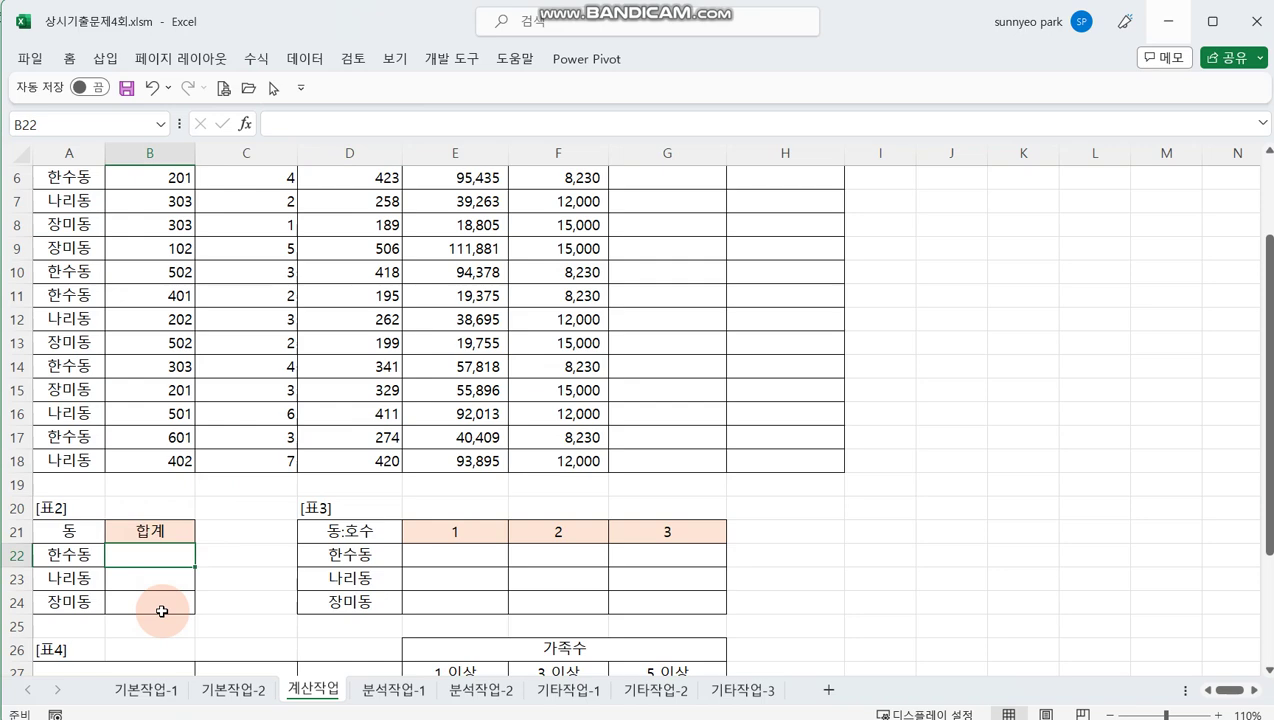
scroll(469, 480, up, 2)
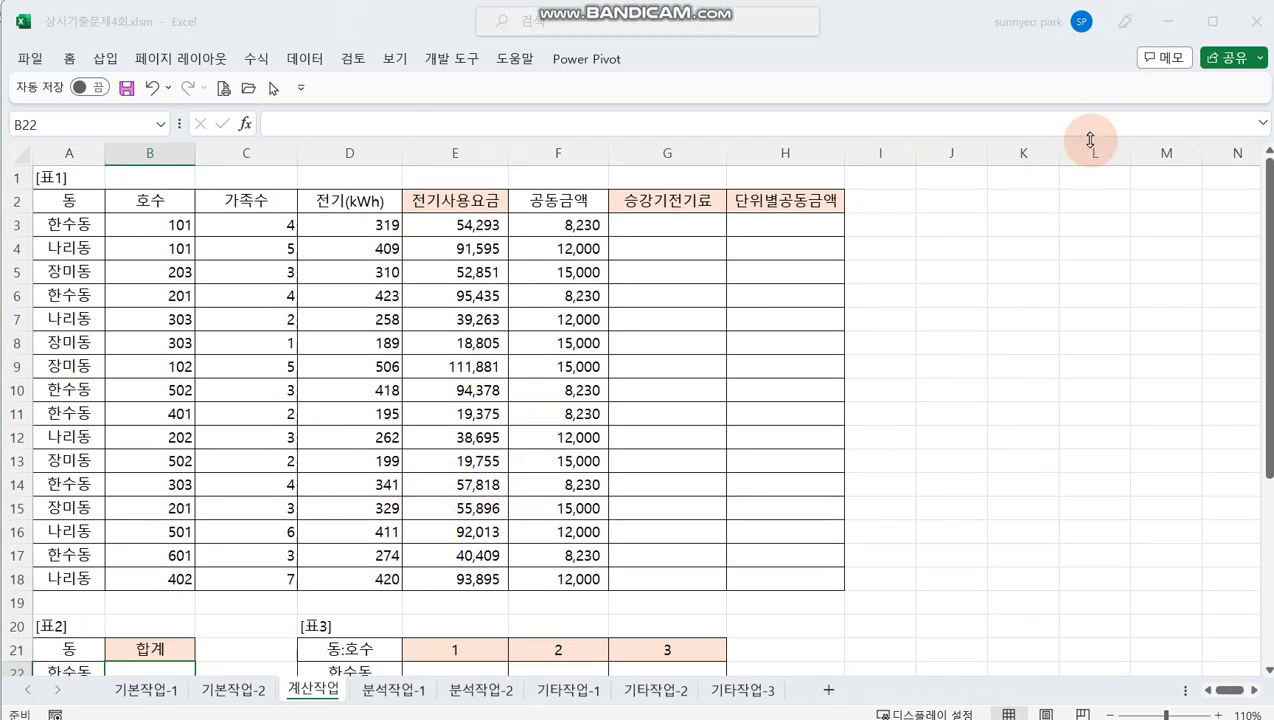
Start a CONCAT formula in cell J13 and expand its function arguments to five text fields
click(944, 364)
click(960, 456)
text(=)
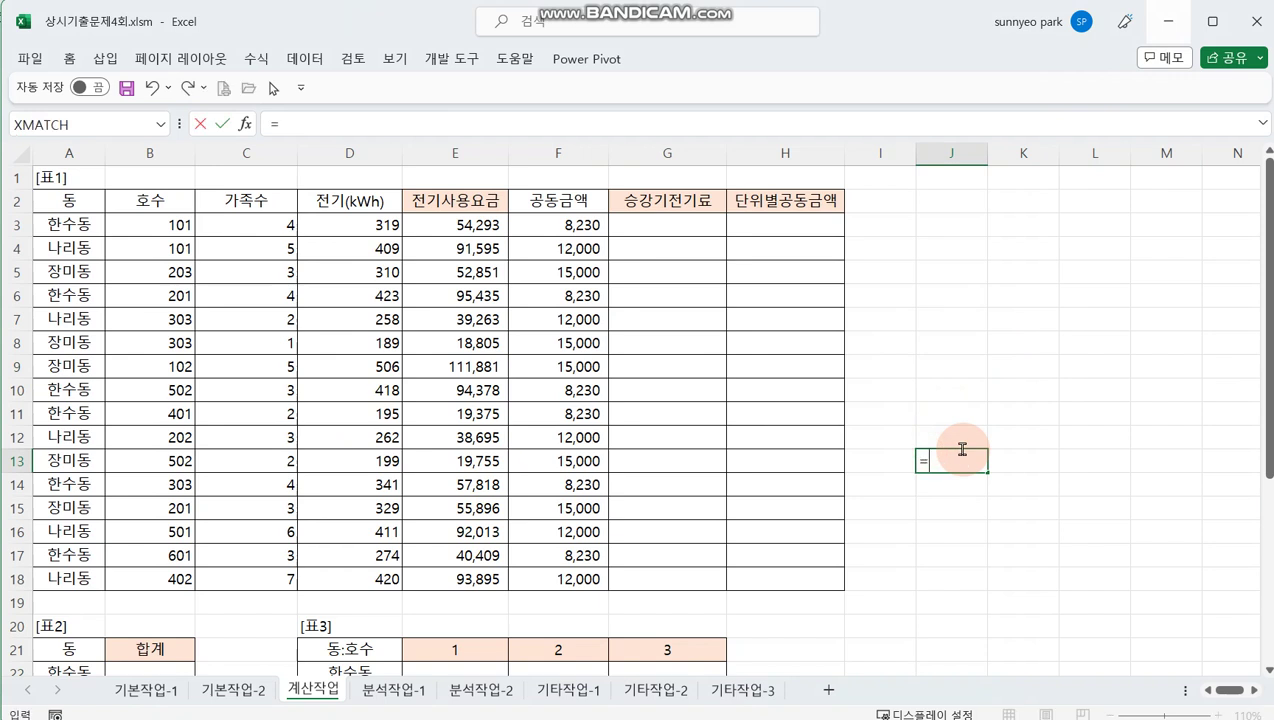
text(con)
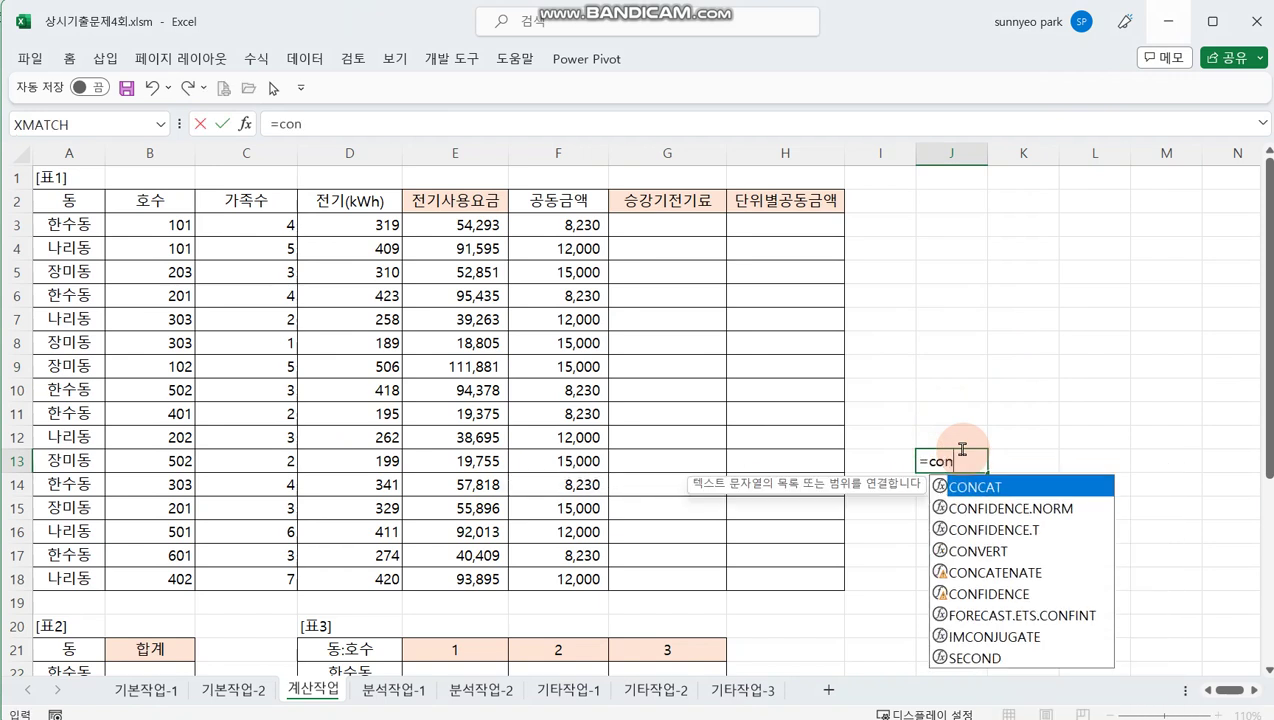
key(Tab)
click(245, 124)
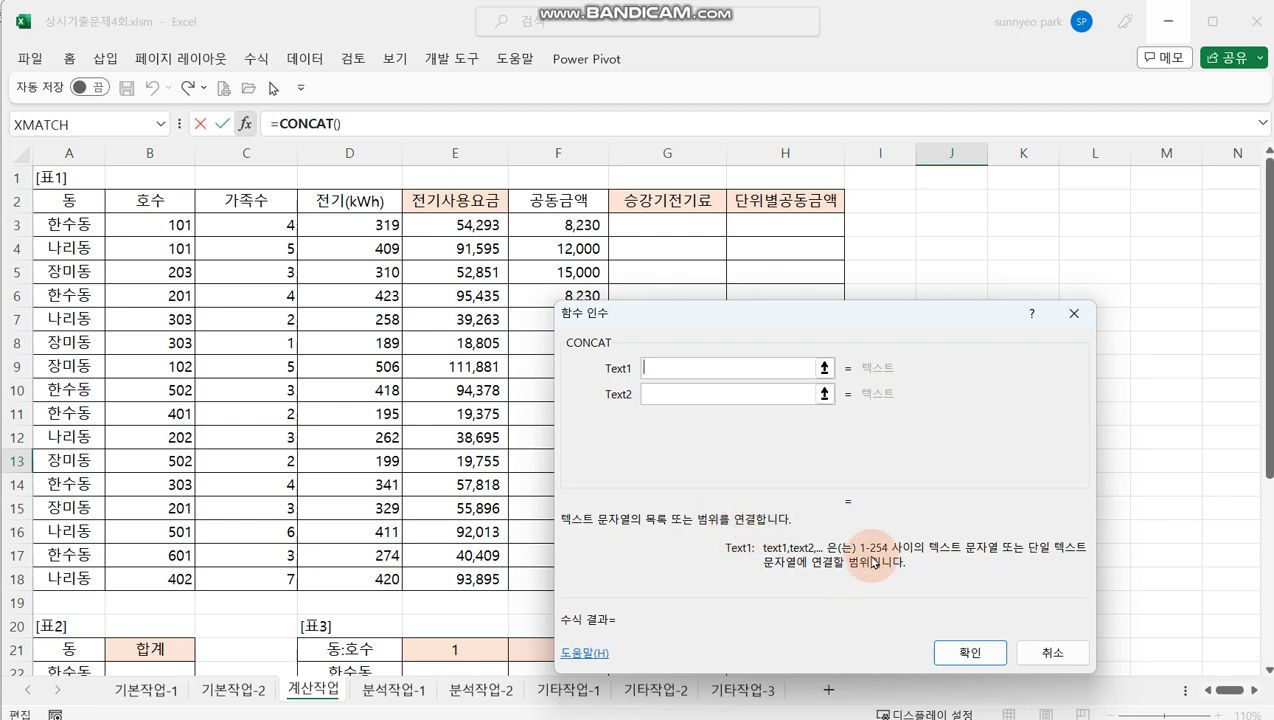
click(745, 394)
click(720, 419)
click(702, 445)
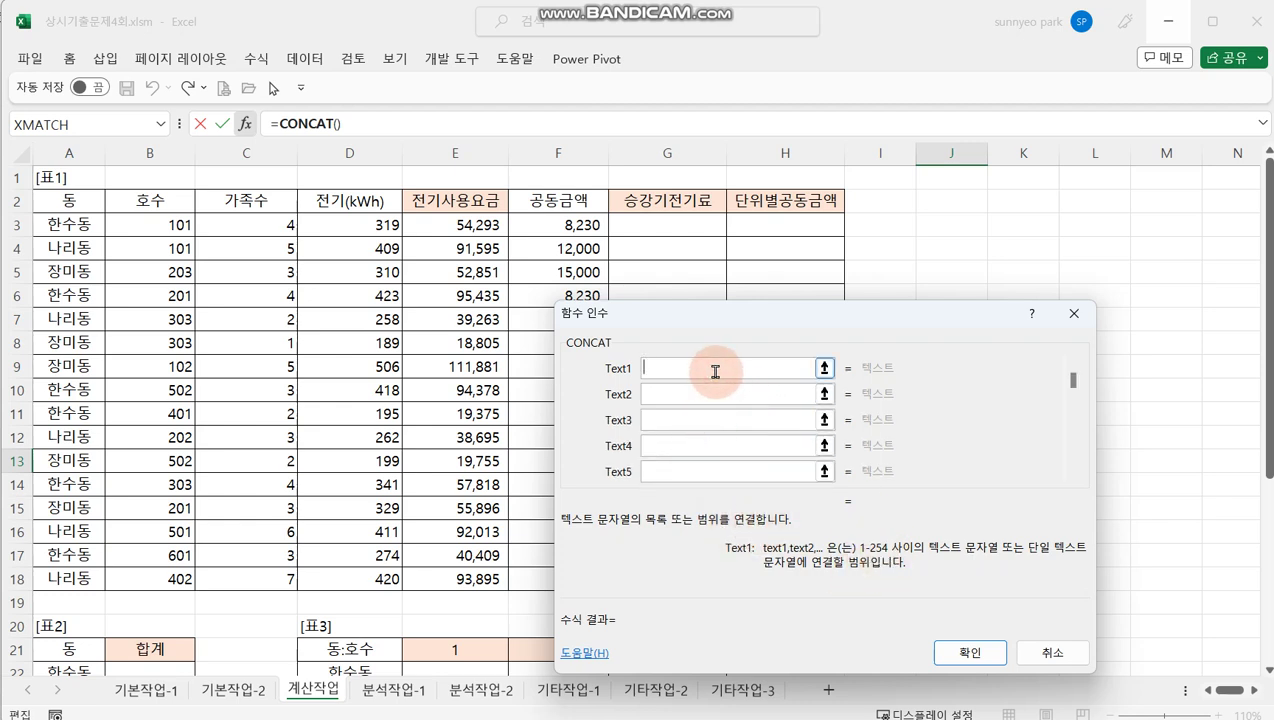
drag(672, 314, 528, 307)
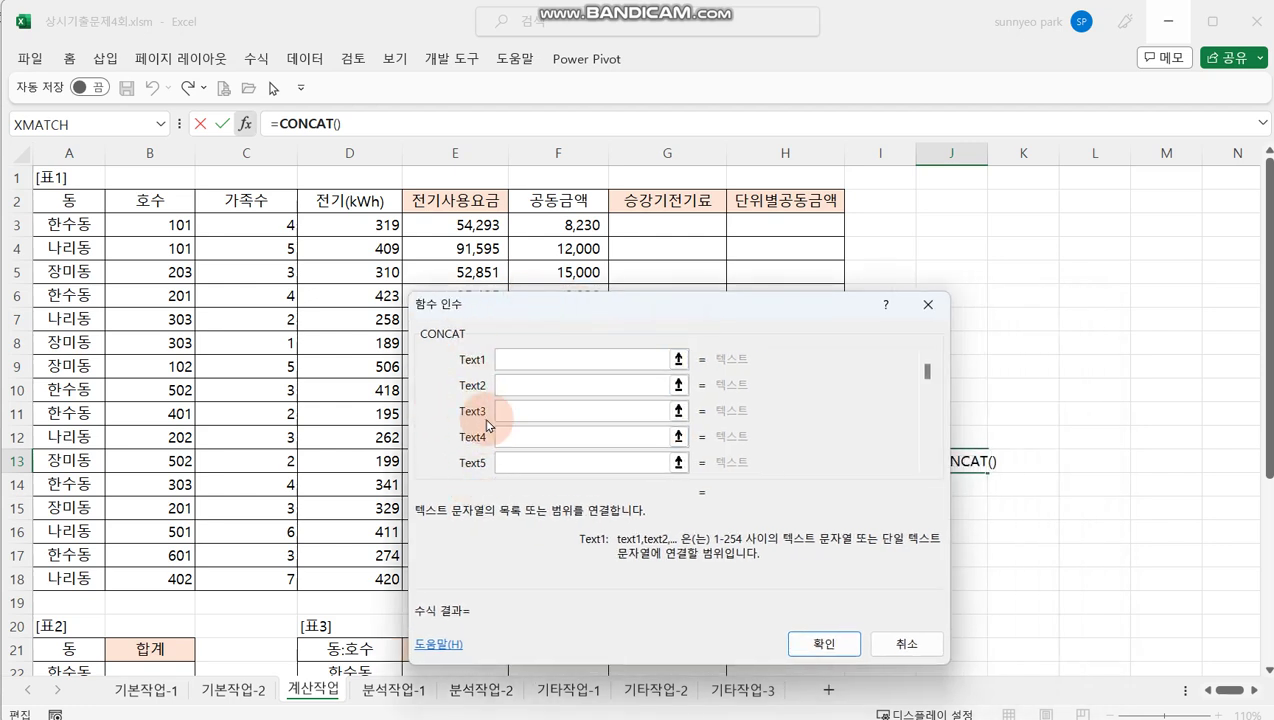
click(527, 430)
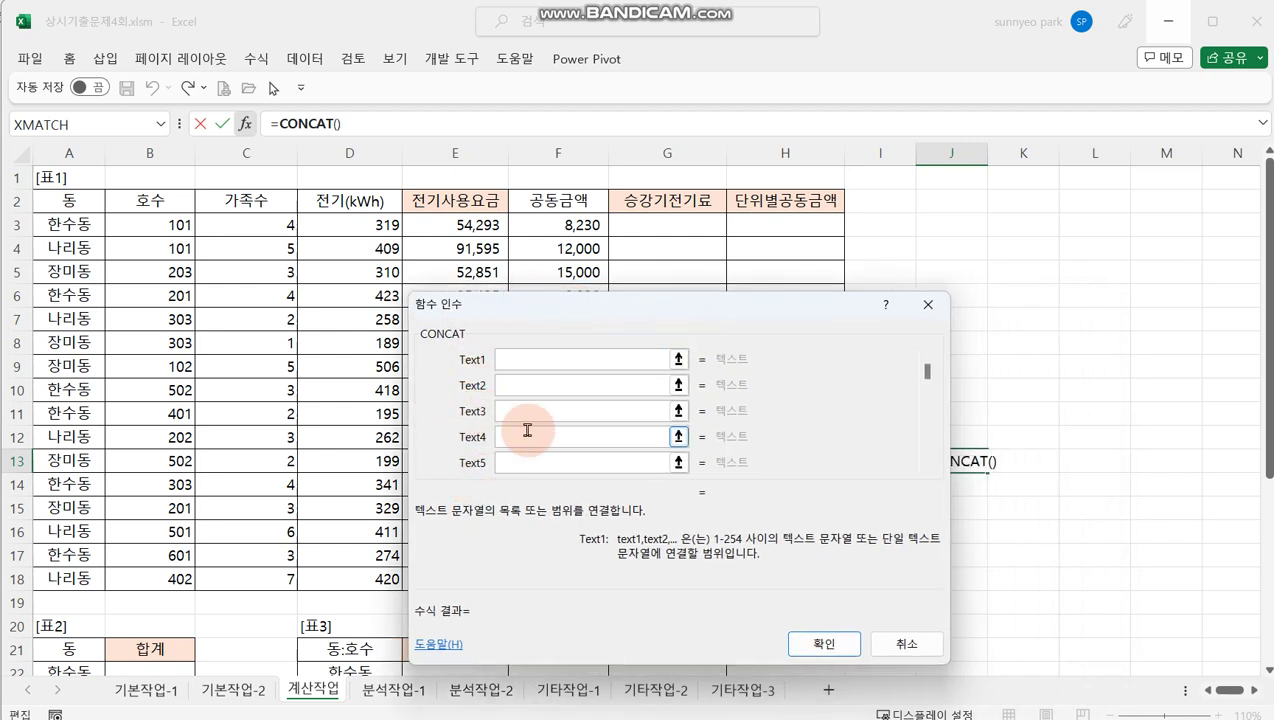
Try joining A6, D4, E2 and F4 as the CONCAT arguments, and cancel the formula
click(76, 296)
click(350, 248)
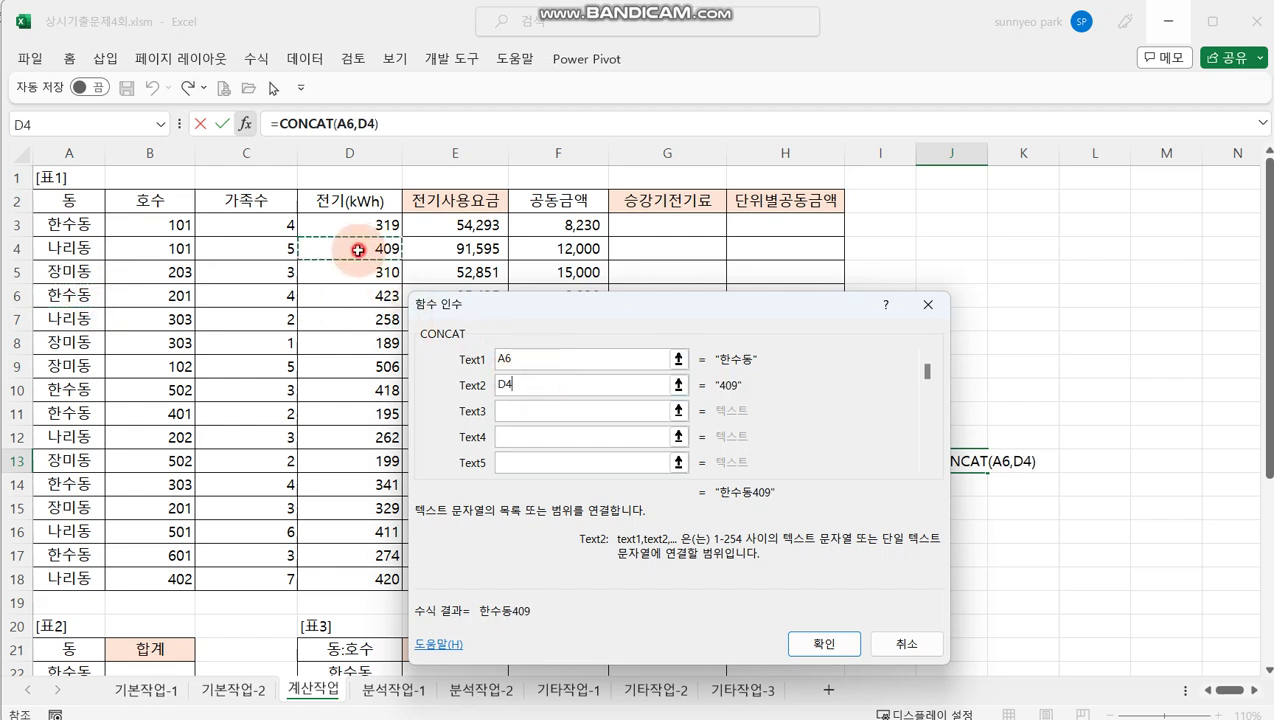
click(523, 410)
click(493, 202)
click(530, 437)
click(578, 253)
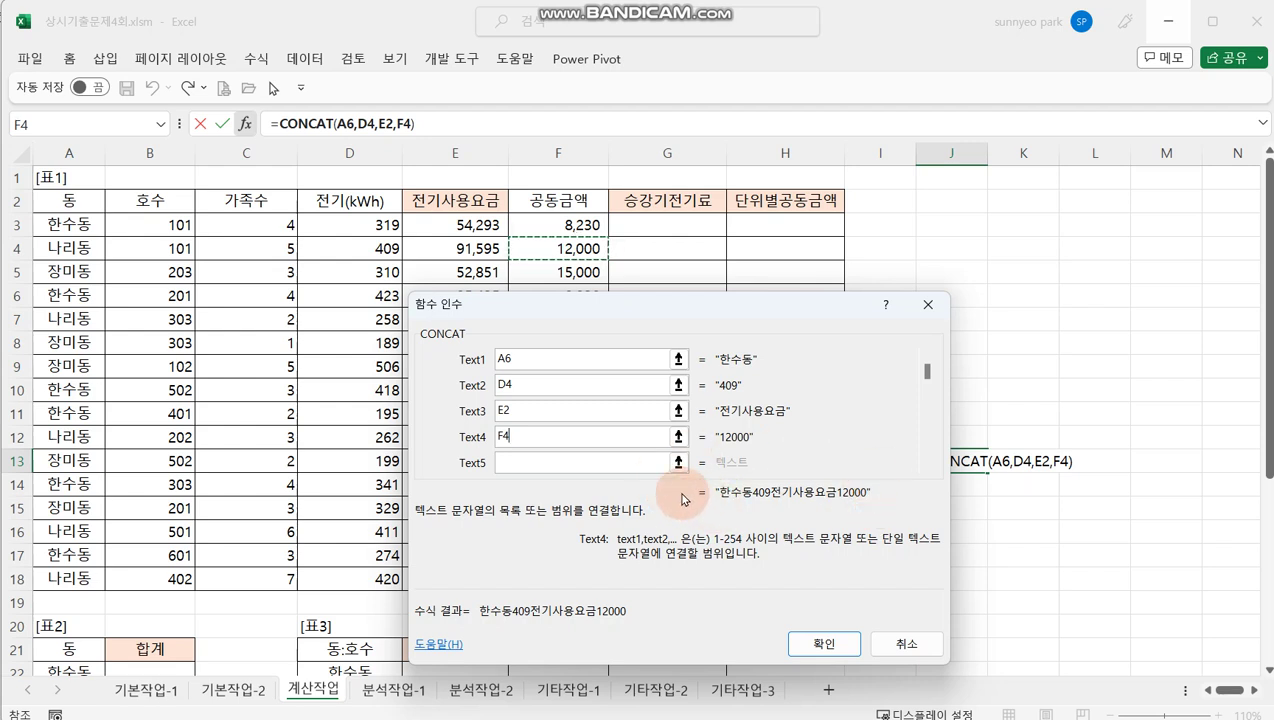
click(903, 645)
click(373, 347)
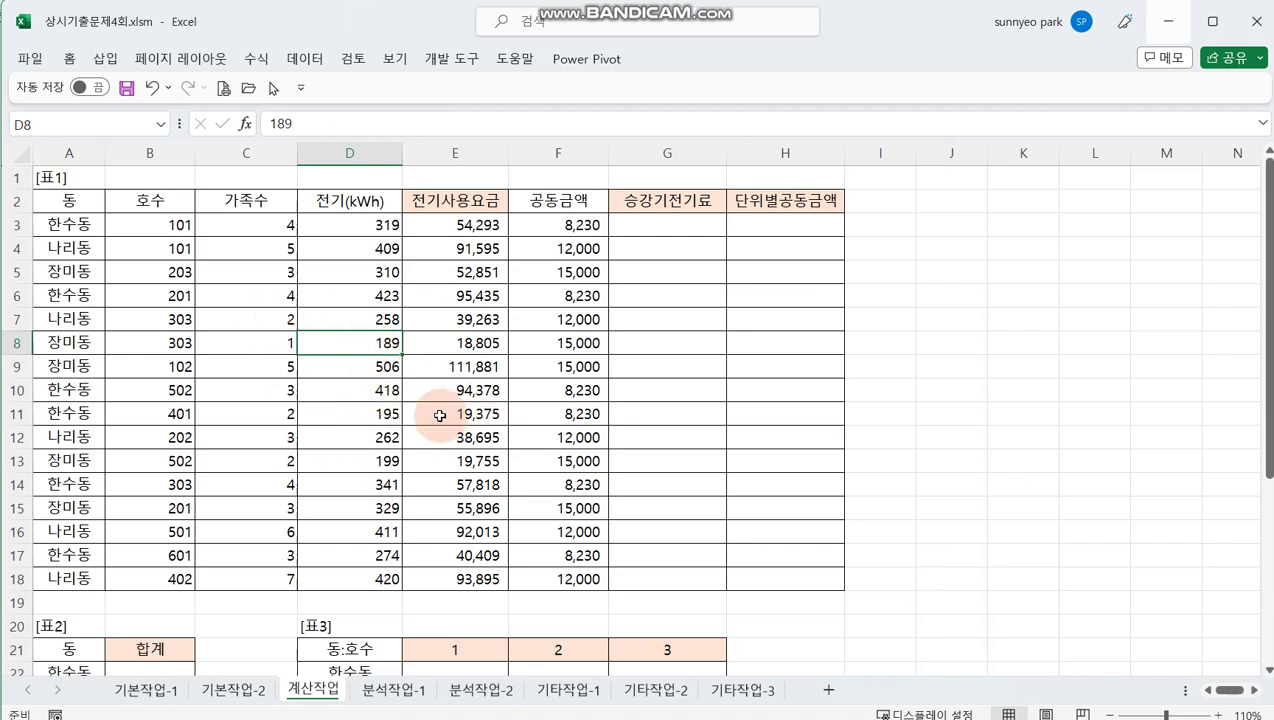
click(304, 58)
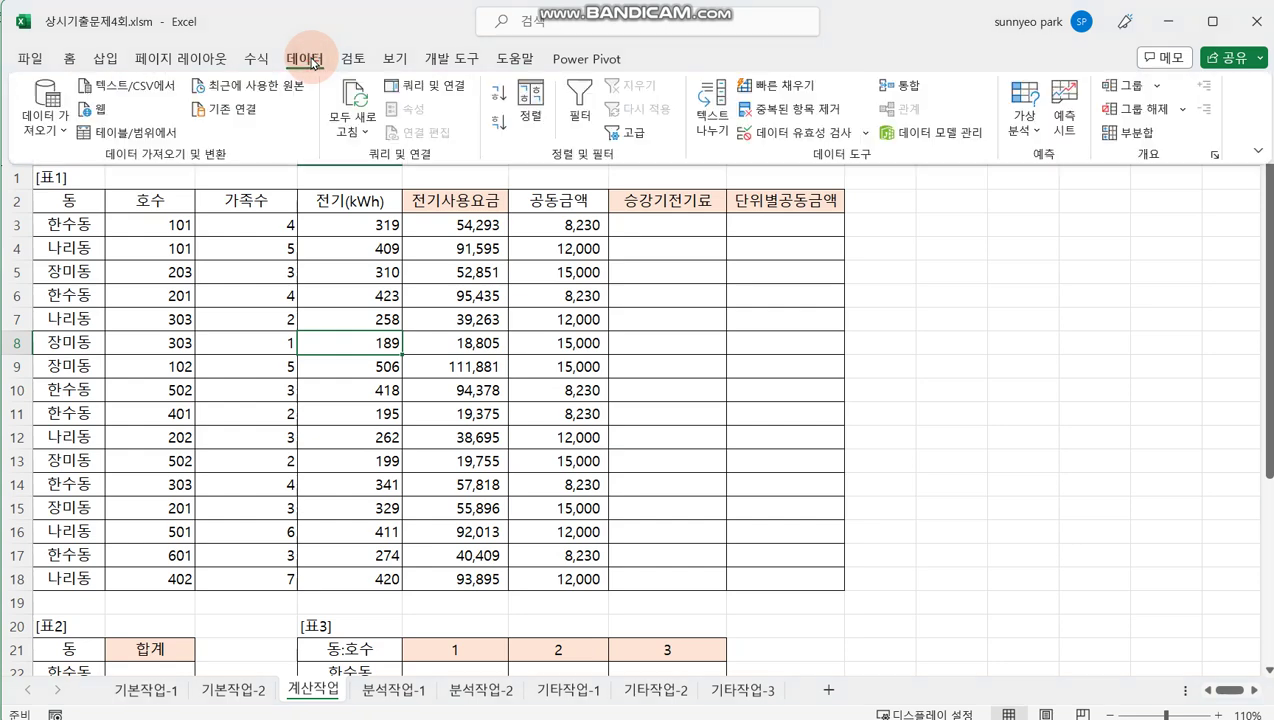
click(581, 105)
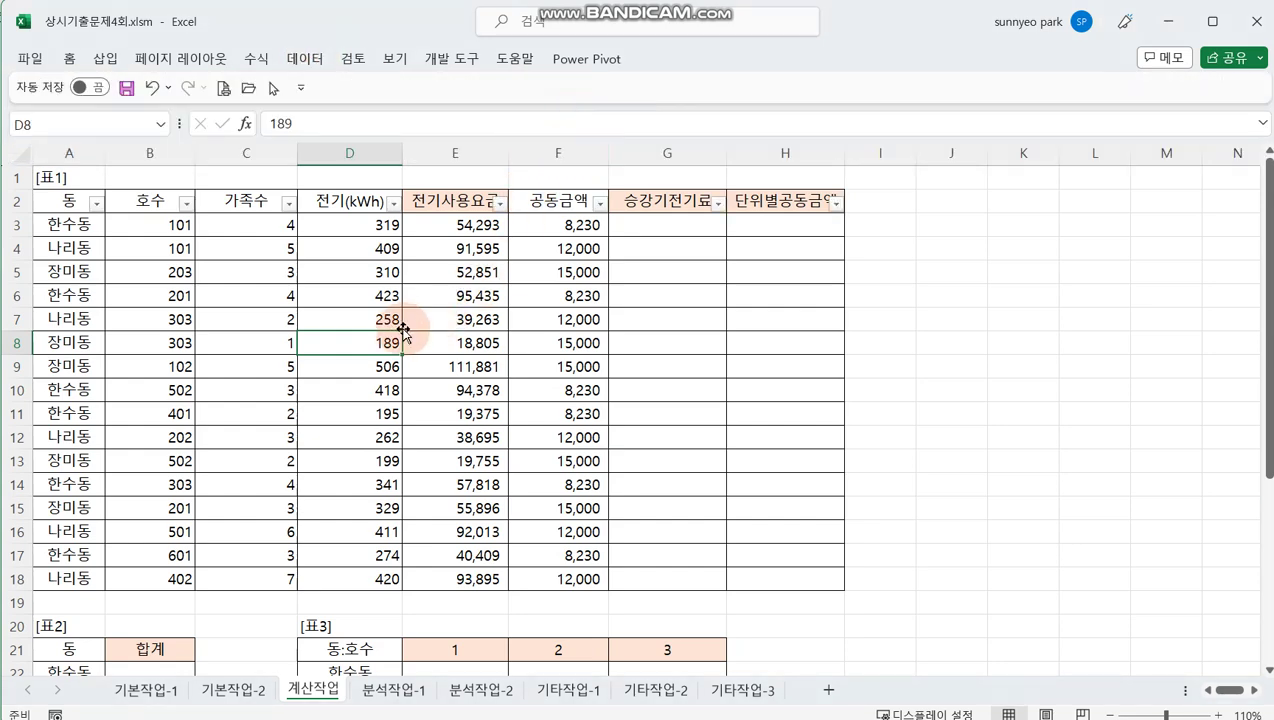
scroll(317, 384, down, 2)
scroll(250, 430, down, 2)
drag(68, 432, 156, 432)
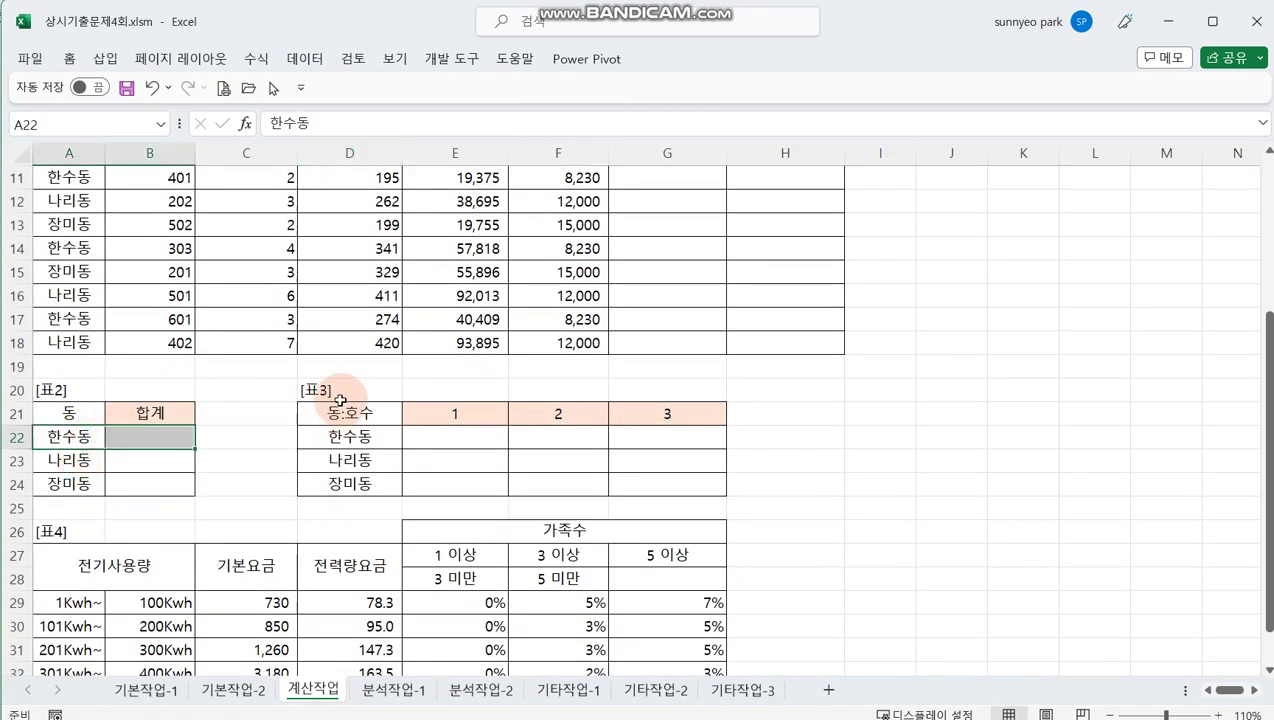
scroll(360, 380, up, 3)
click(384, 366)
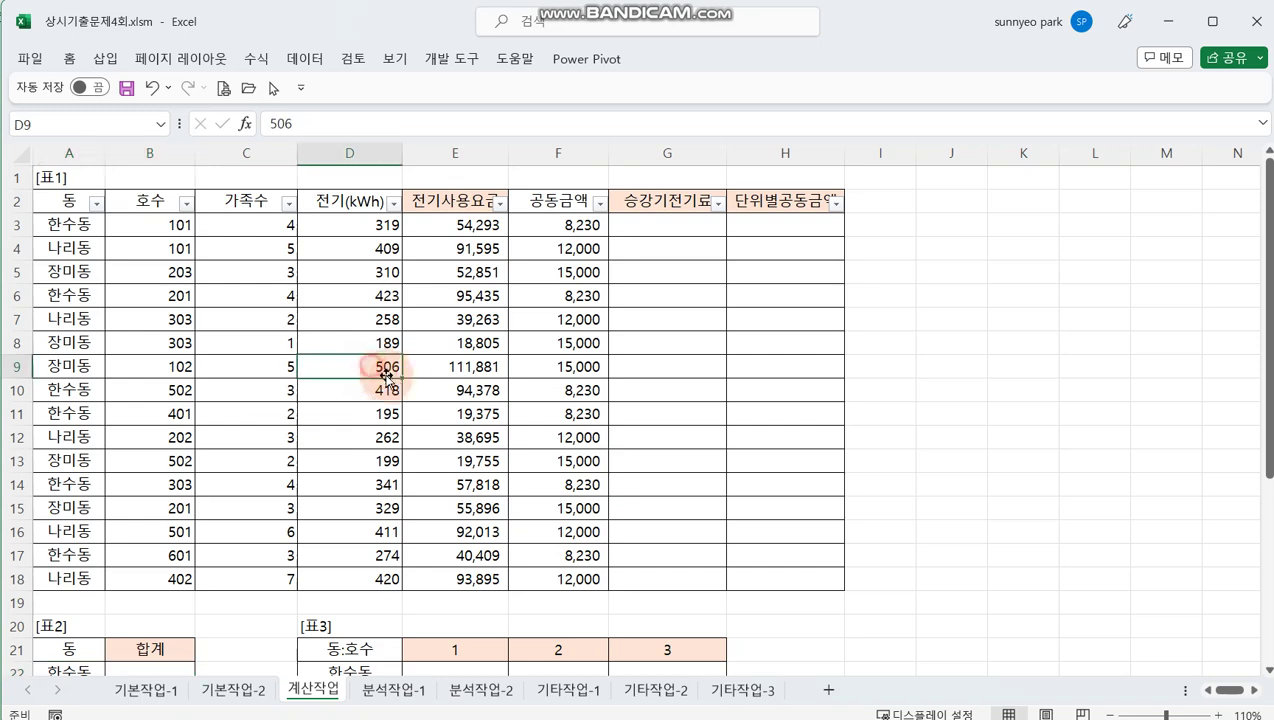
Filter the 동 column of [표1] to show only 한수동
click(96, 204)
click(237, 21)
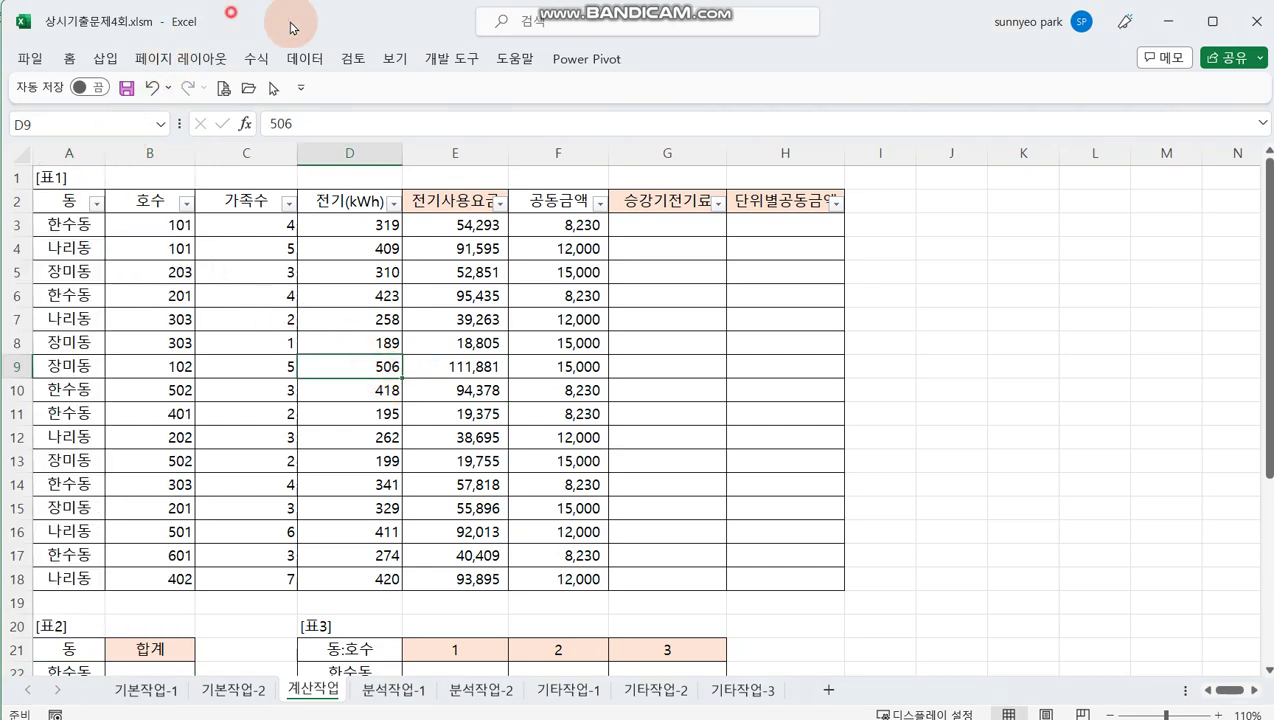
drag(237, 21, 430, 30)
click(291, 213)
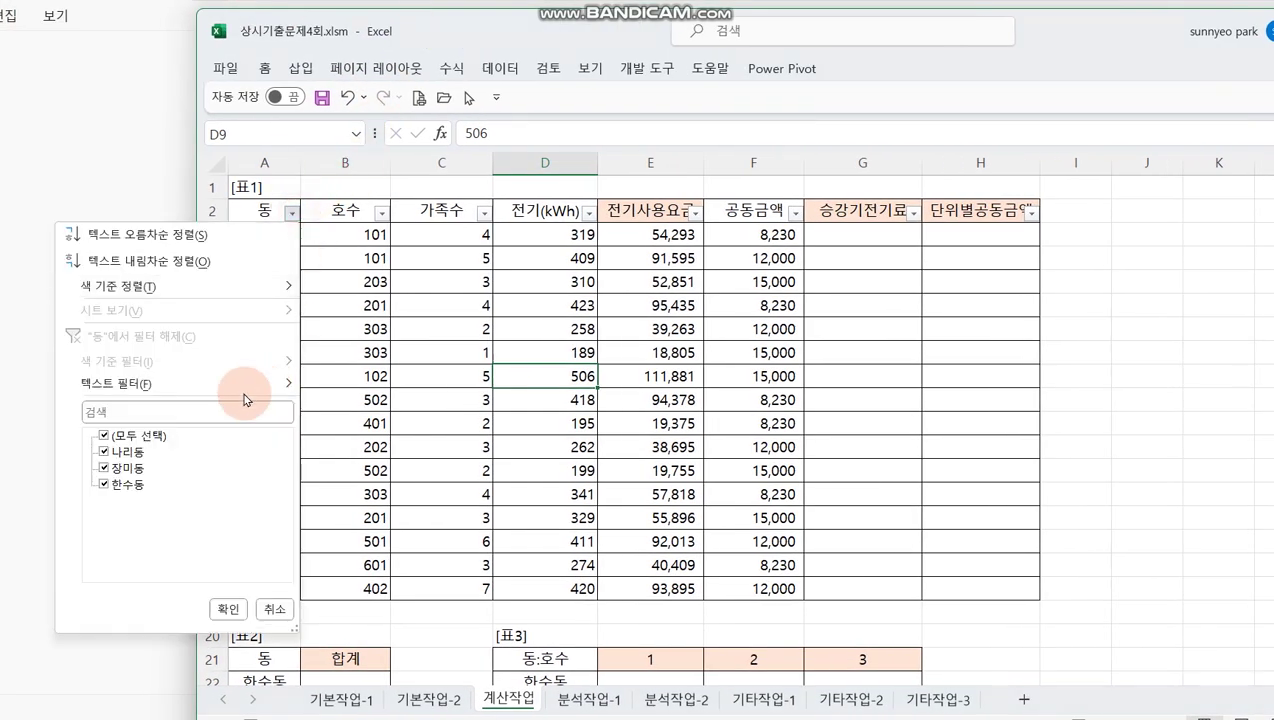
click(104, 435)
click(106, 484)
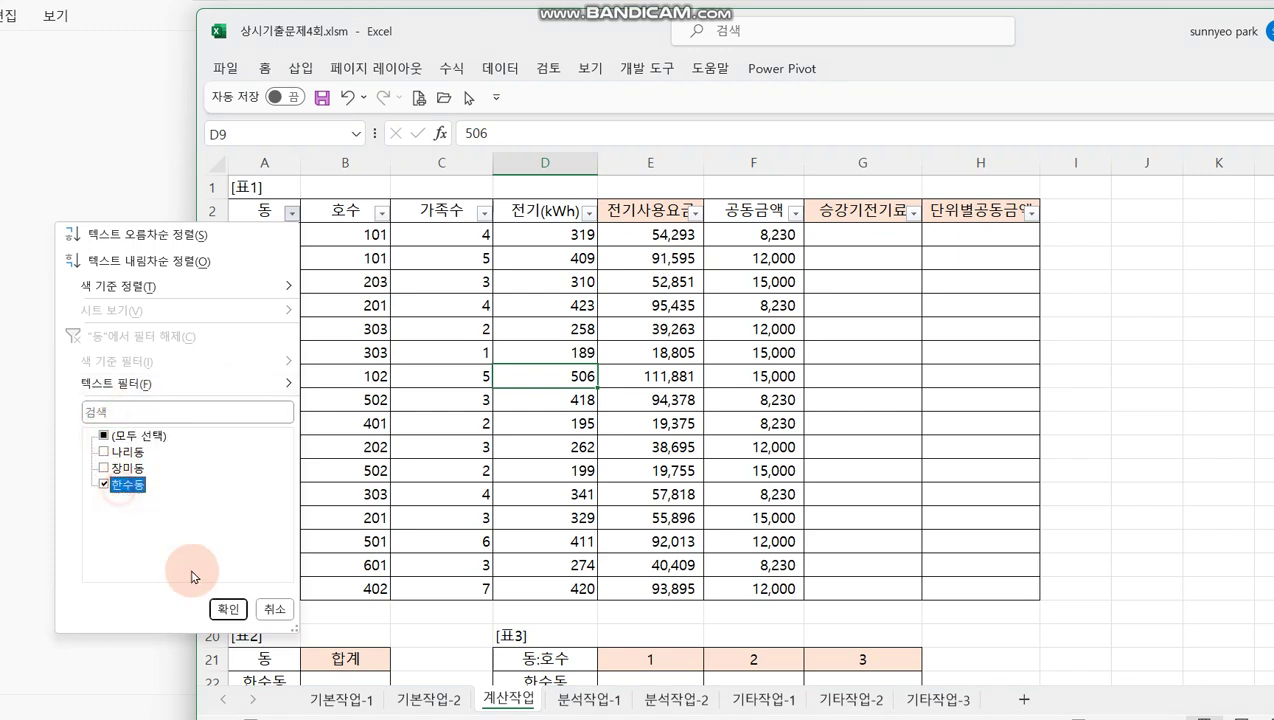
click(227, 610)
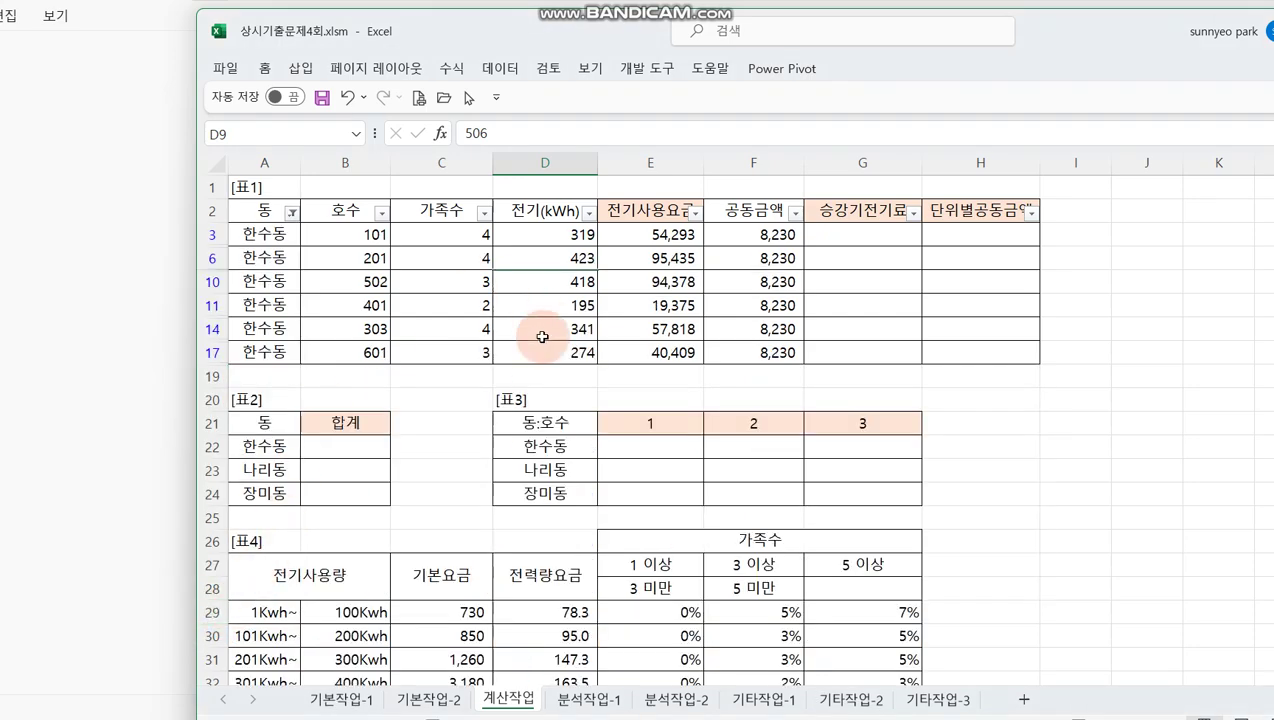
Filter the 전기(kWh) column of the 한수동 rows to above-average values
drag(470, 50, 285, 25)
click(258, 242)
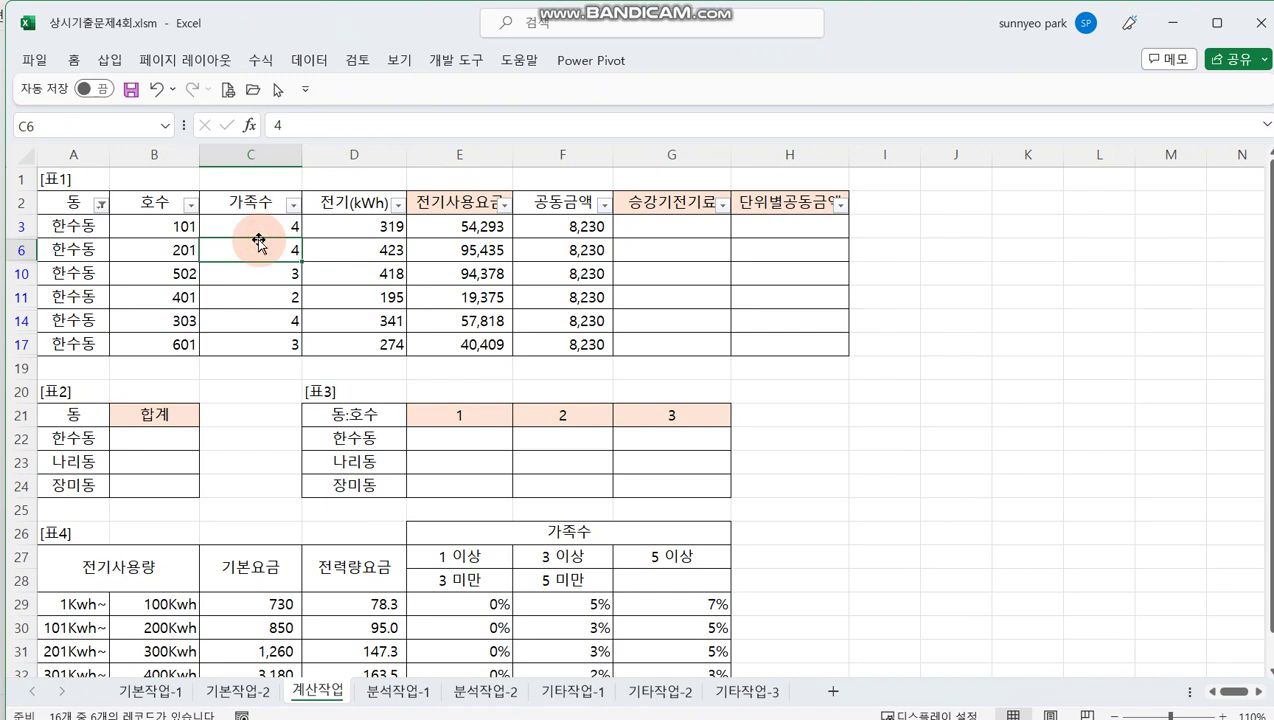
click(397, 207)
mouse_move(264, 375)
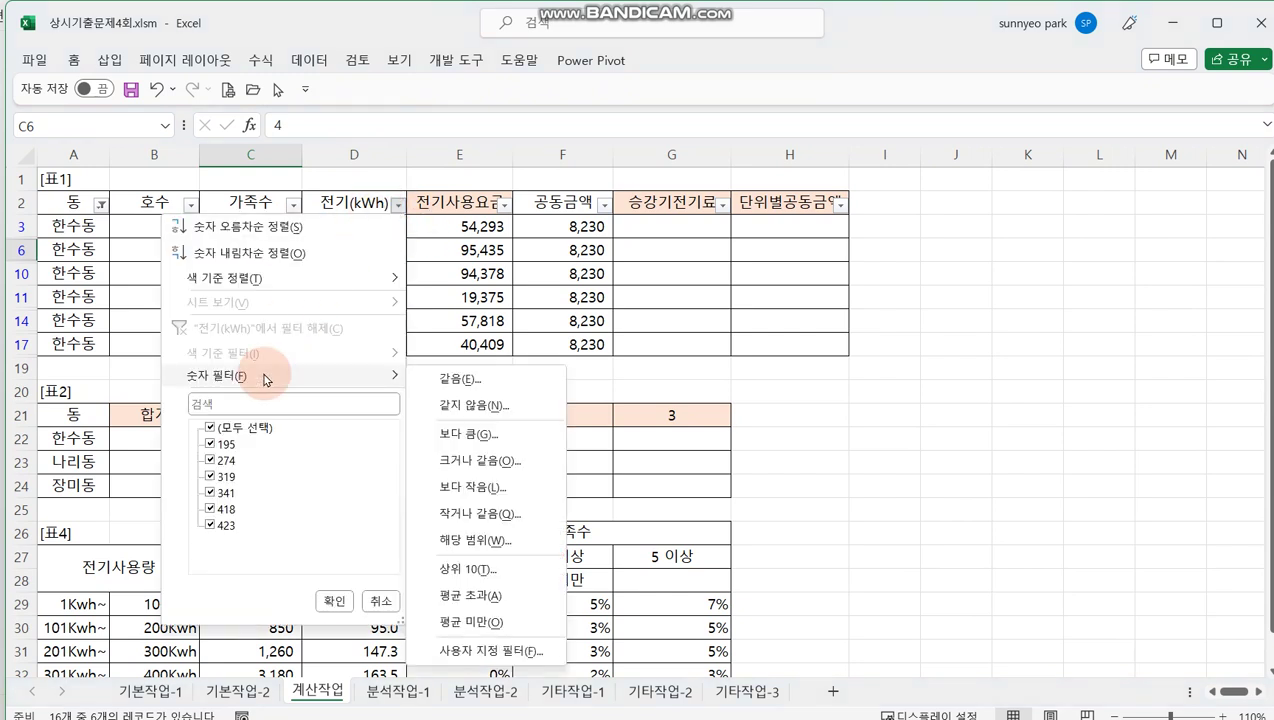
click(507, 602)
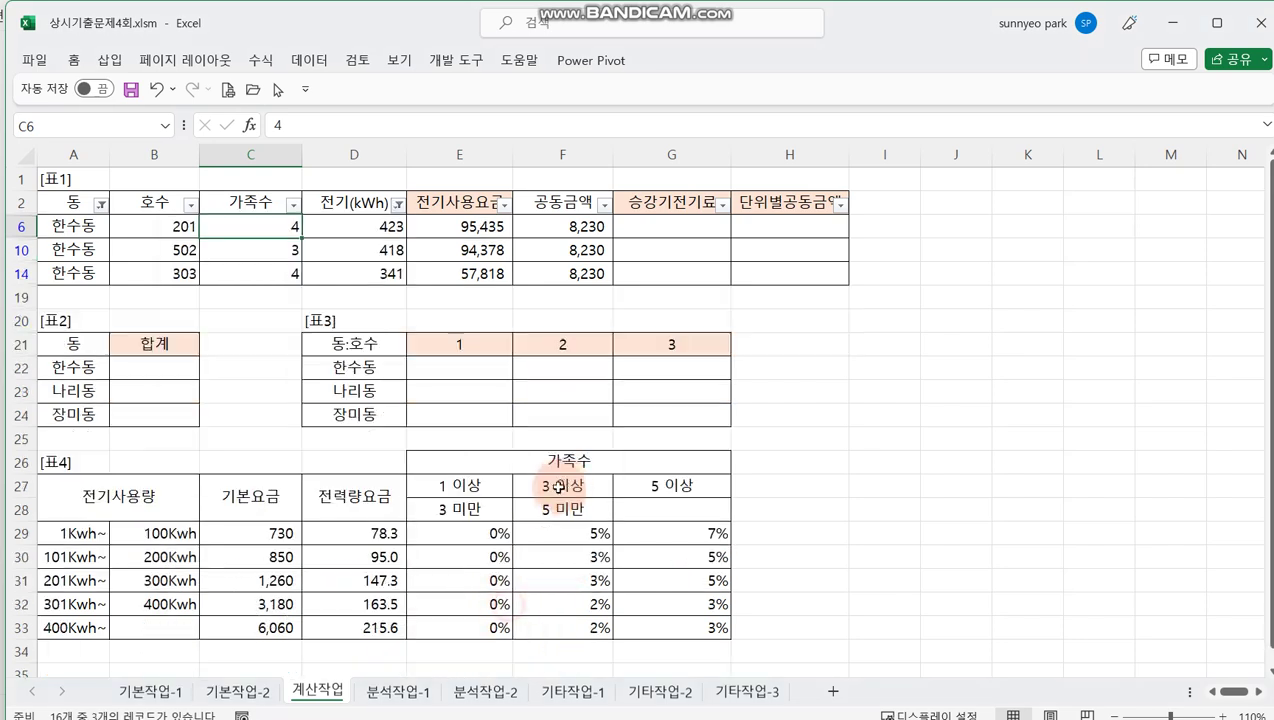
drag(345, 225, 350, 273)
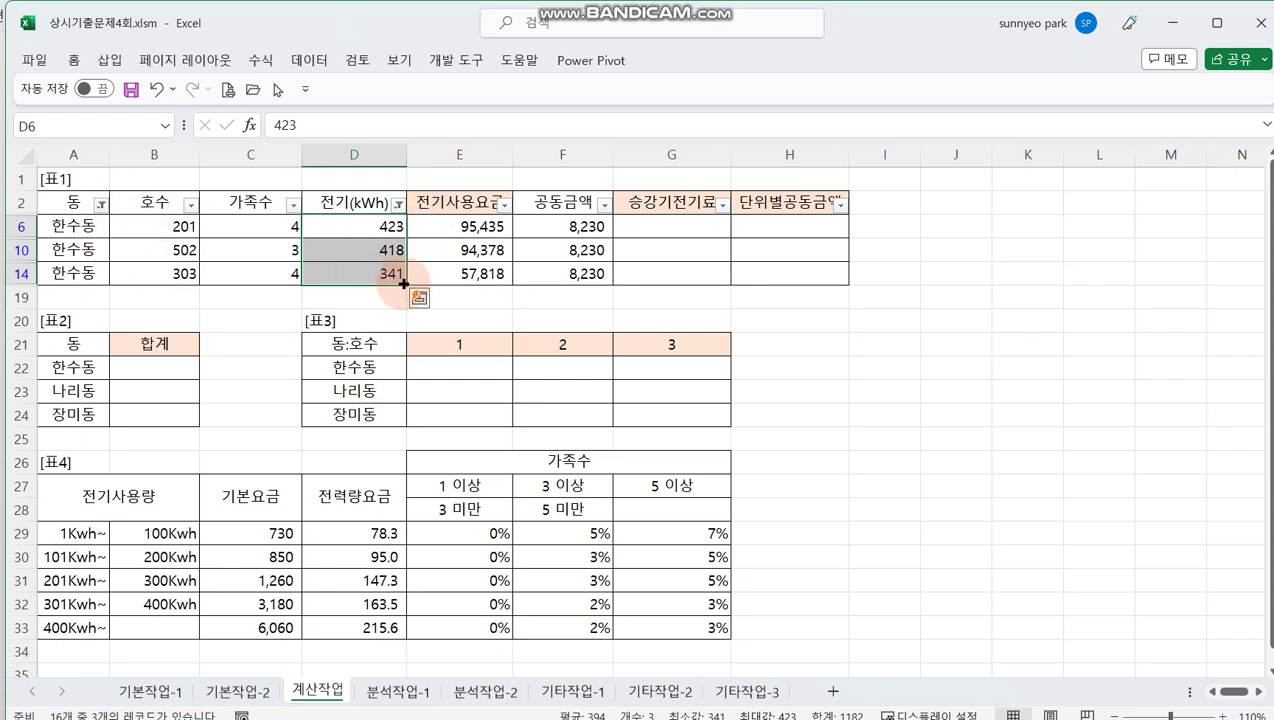
click(306, 62)
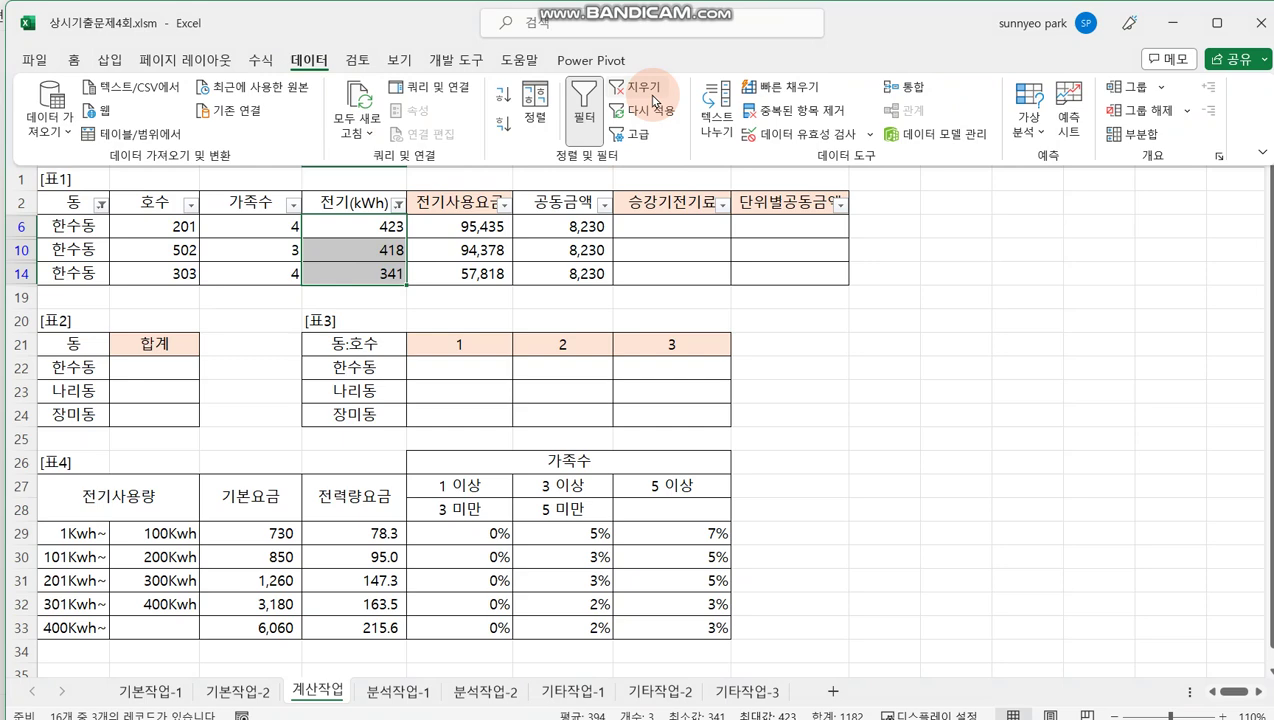
click(652, 97)
click(474, 384)
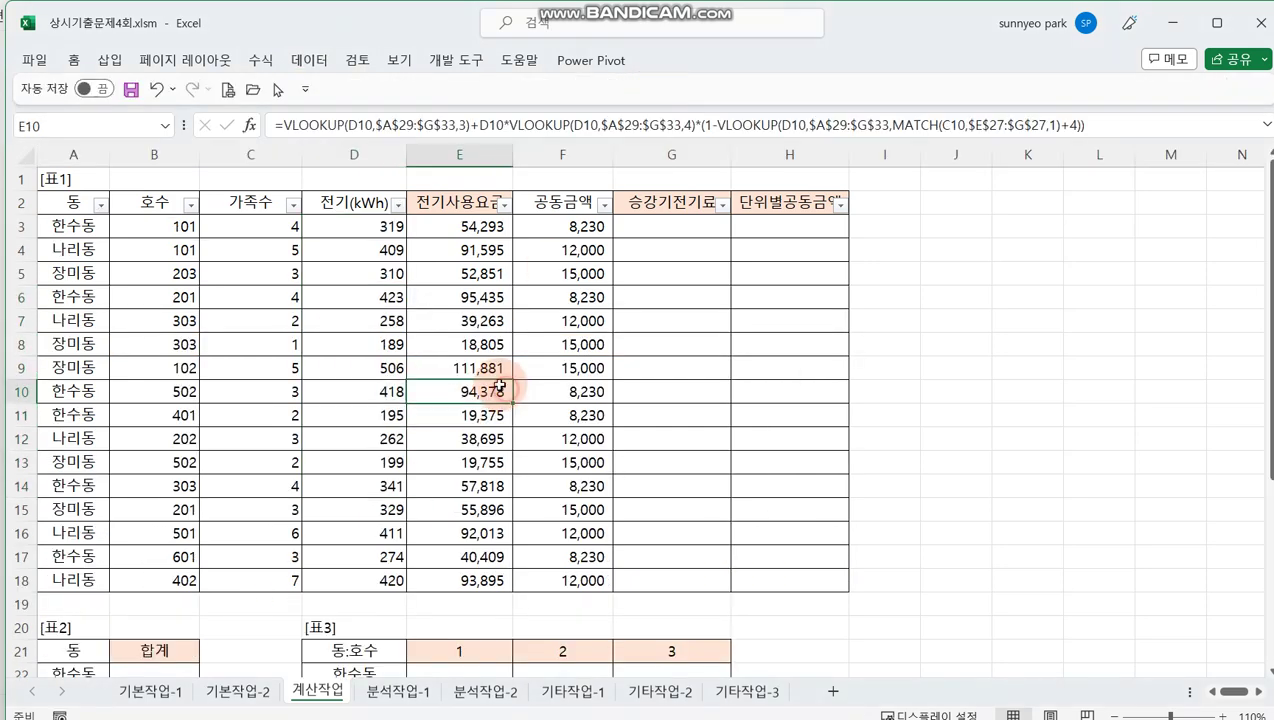
Check the 나리동 total cell in [표2], and filter the 동 column of [표1] to show only 나리동
scroll(474, 384, down, 2)
drag(97, 574, 145, 574)
click(140, 583)
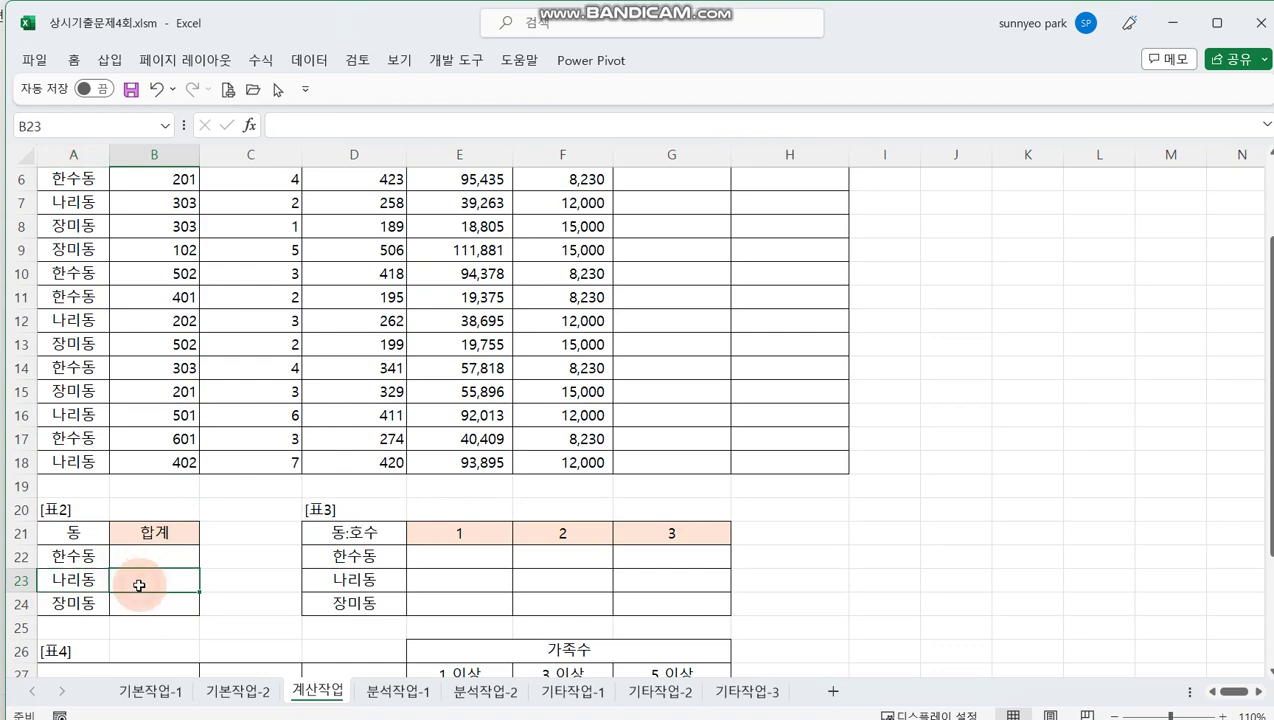
scroll(247, 489, up, 2)
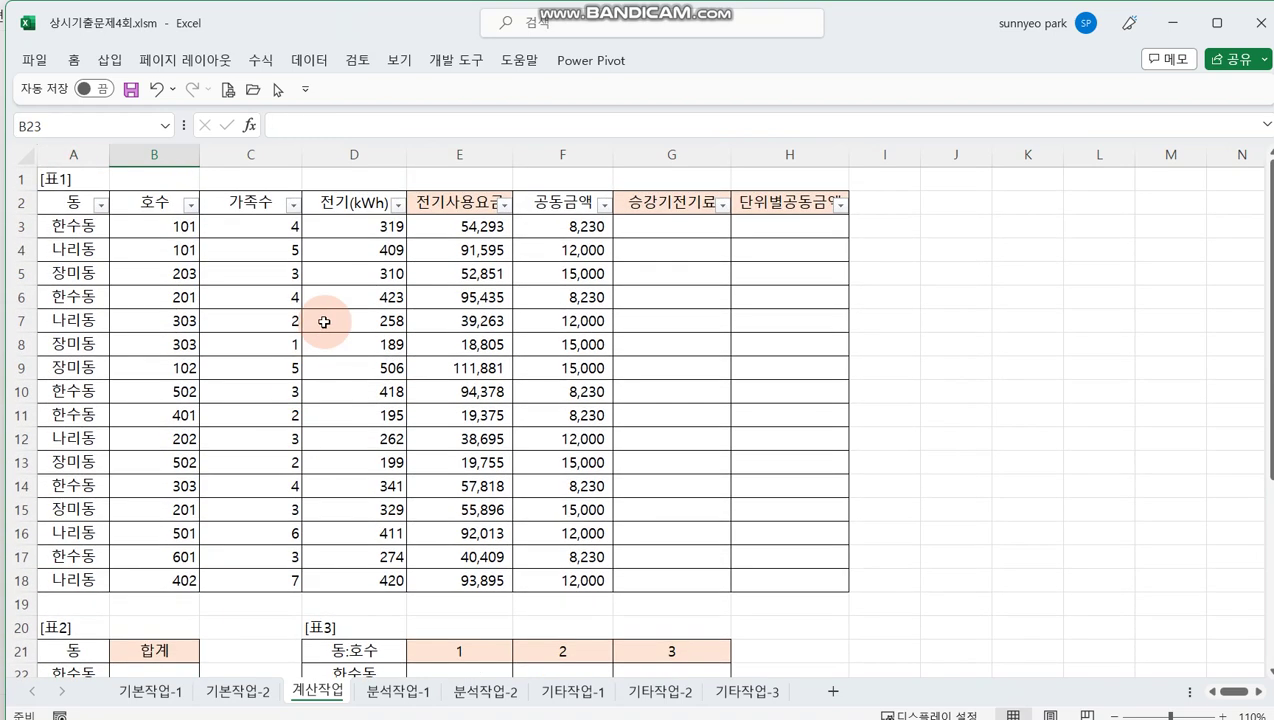
drag(290, 20, 474, 29)
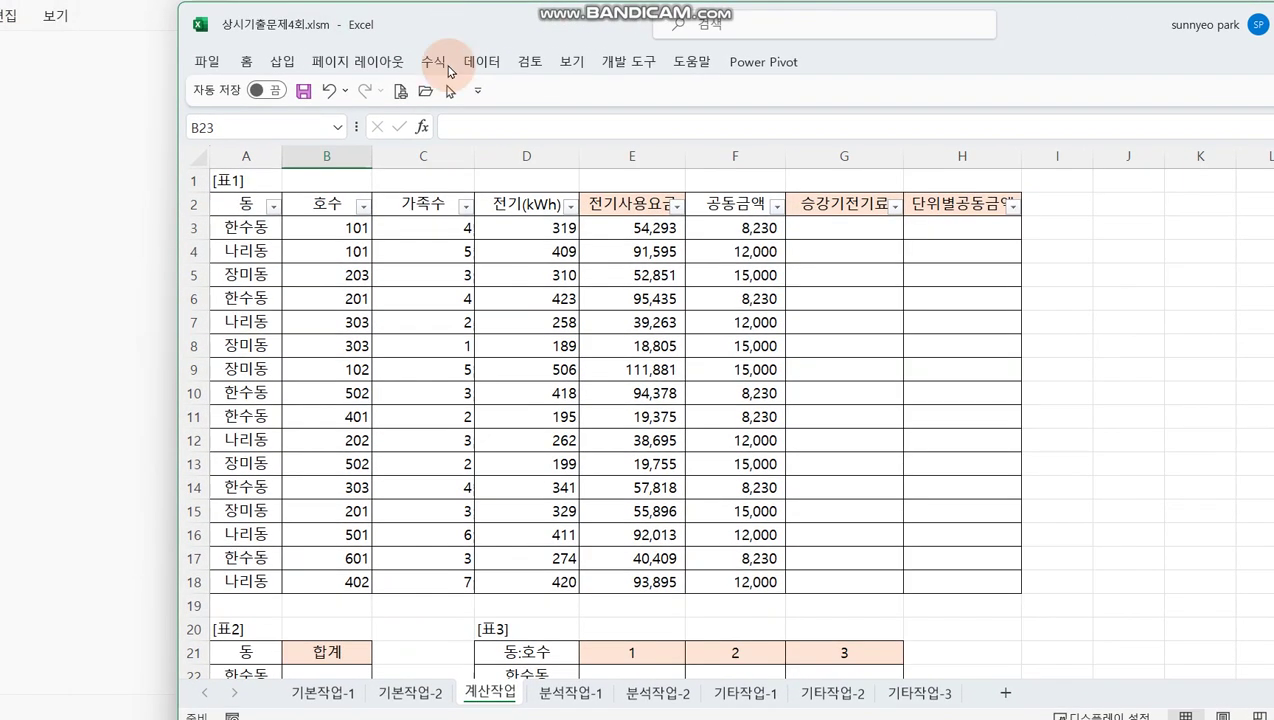
click(273, 206)
click(86, 429)
click(100, 445)
click(203, 601)
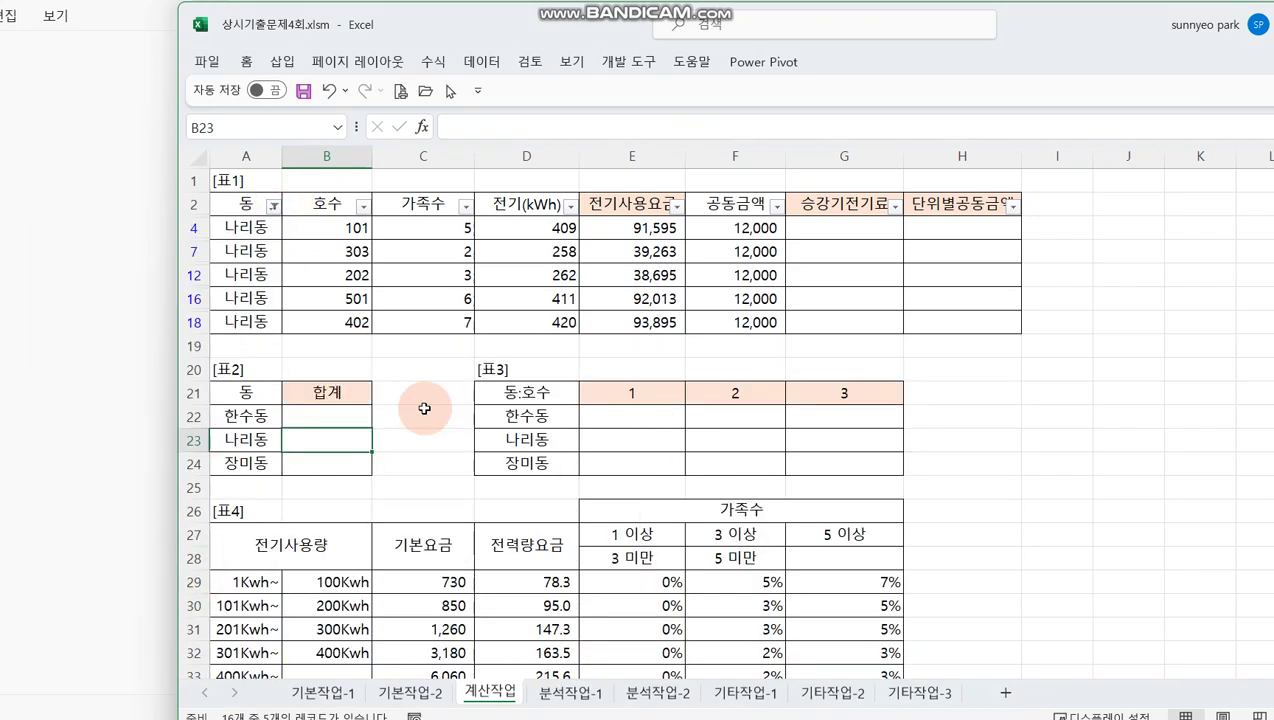
Filter the 전기(kWh) column of the 나리동 rows to above-average values
drag(400, 20, 242, 3)
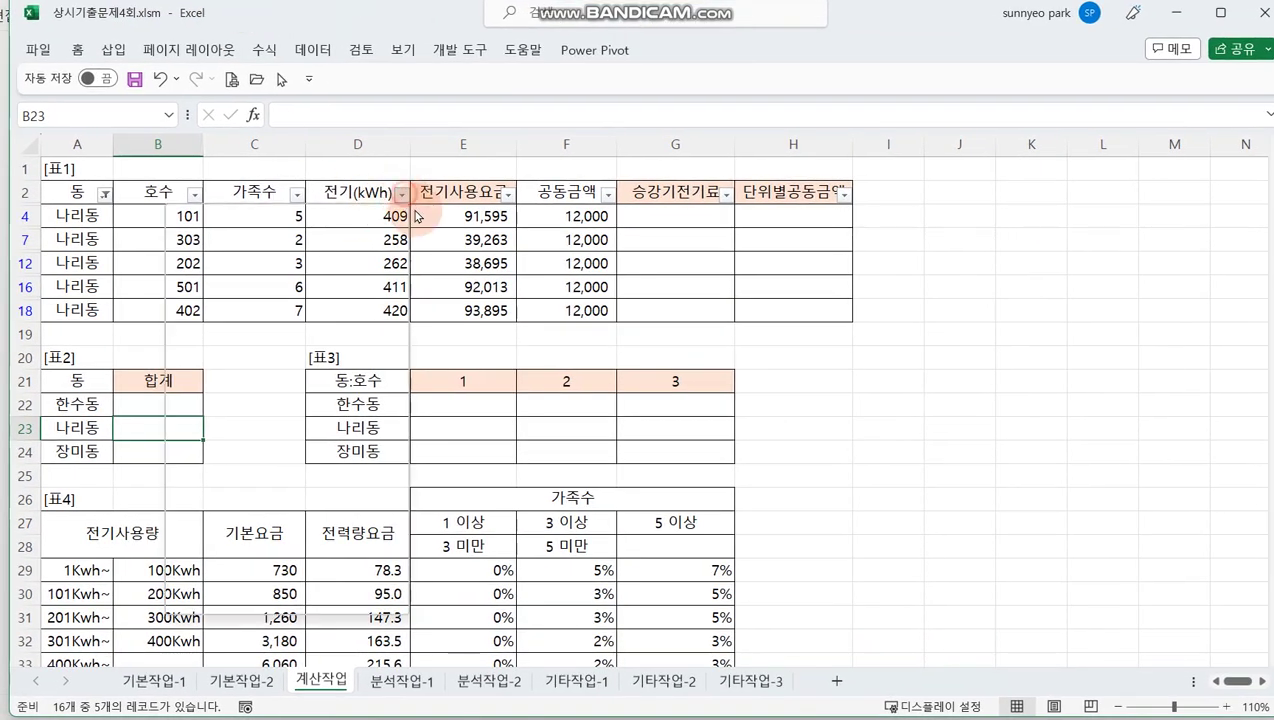
click(401, 194)
mouse_move(313, 362)
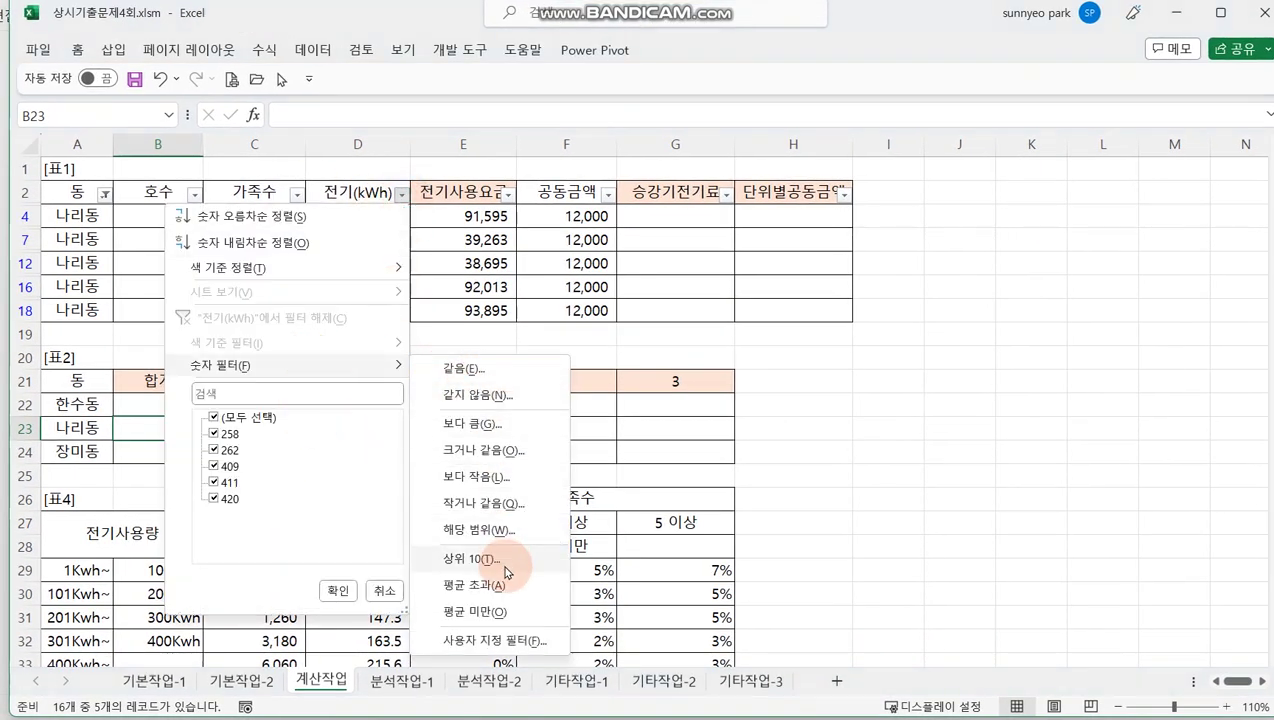
click(503, 590)
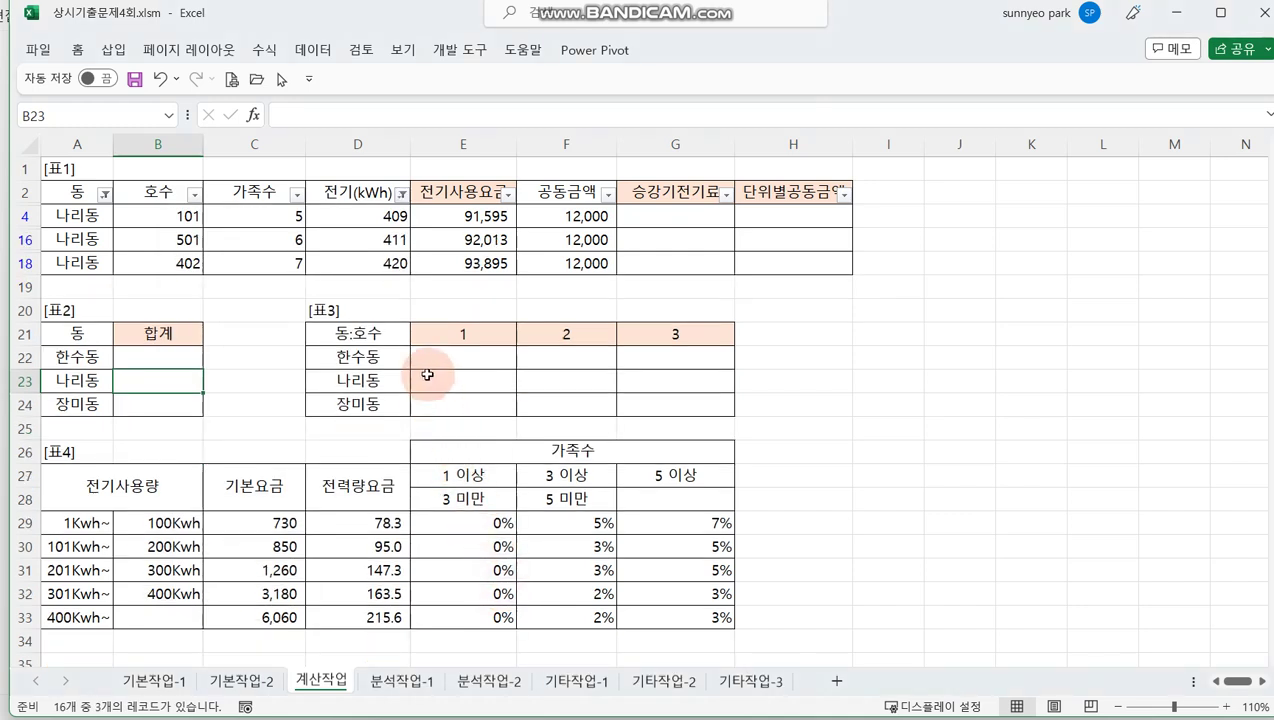
Select the visible 나리동 electricity values to check their sum, and turn off AutoFilter for [표1]
drag(357, 216, 357, 263)
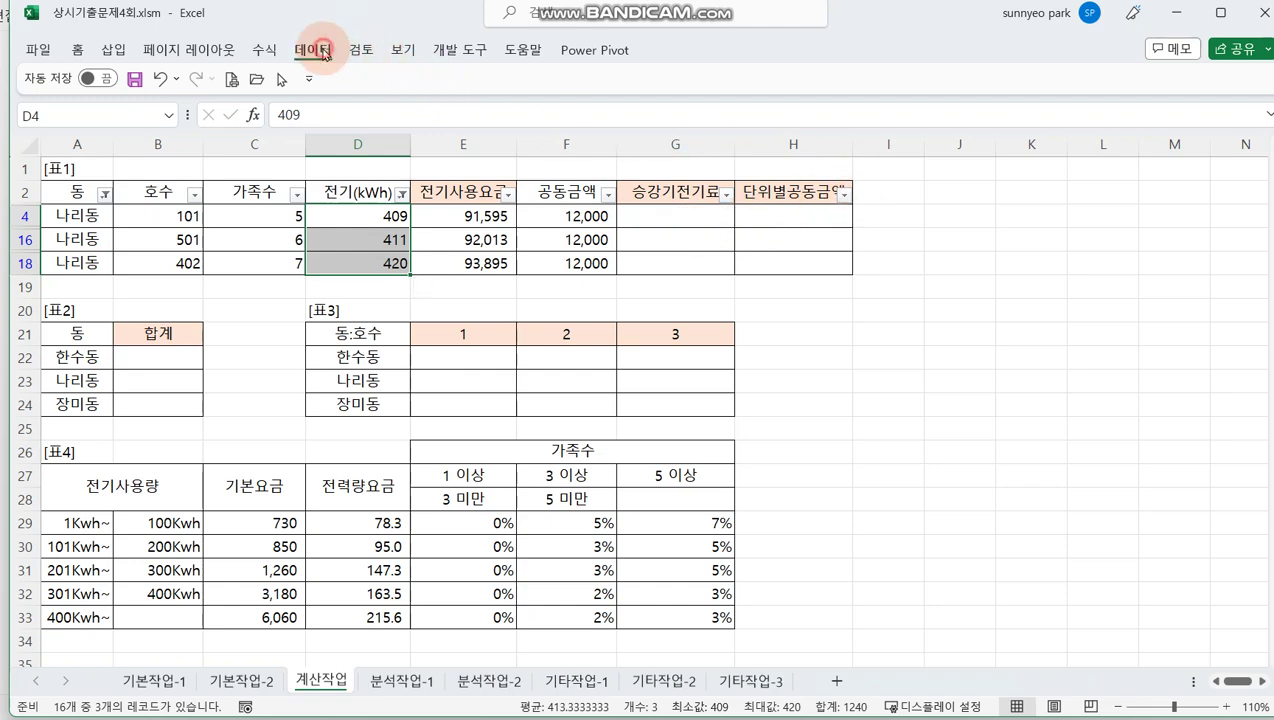
click(312, 50)
click(583, 104)
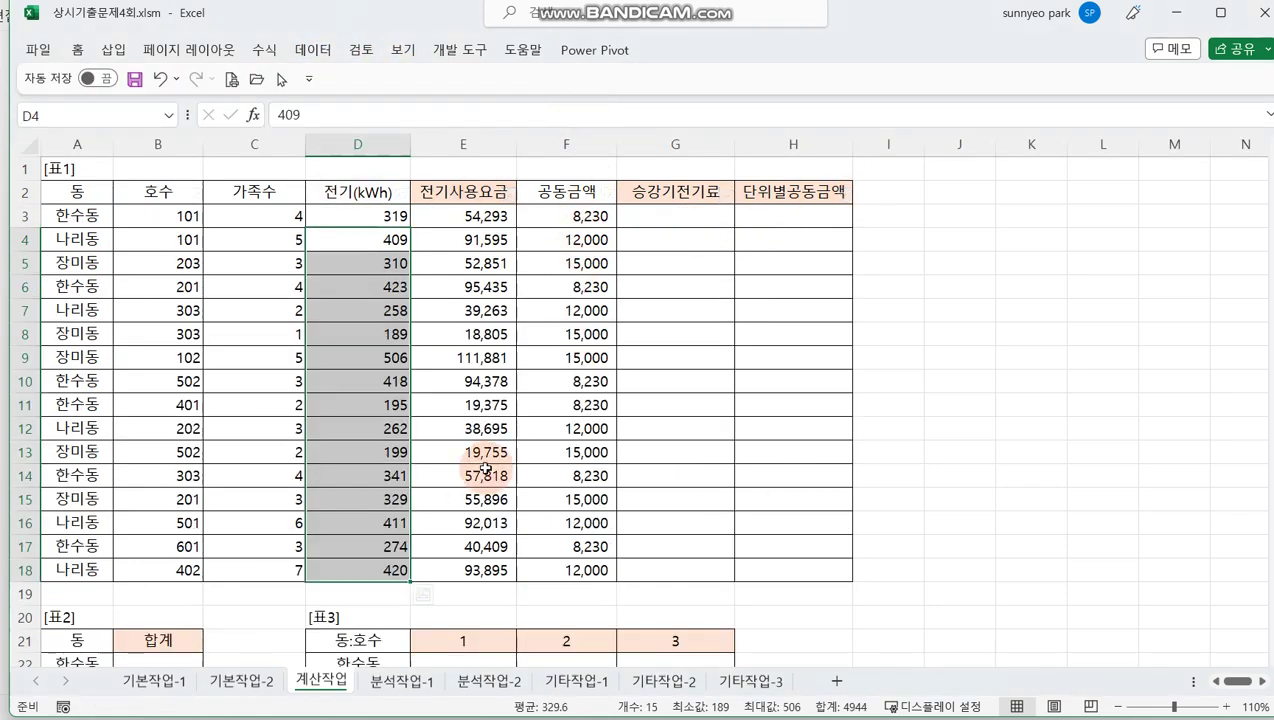
Open a new Notepad window over the worksheet, widen it, and enlarge its text for writing formula notes
click(512, 367)
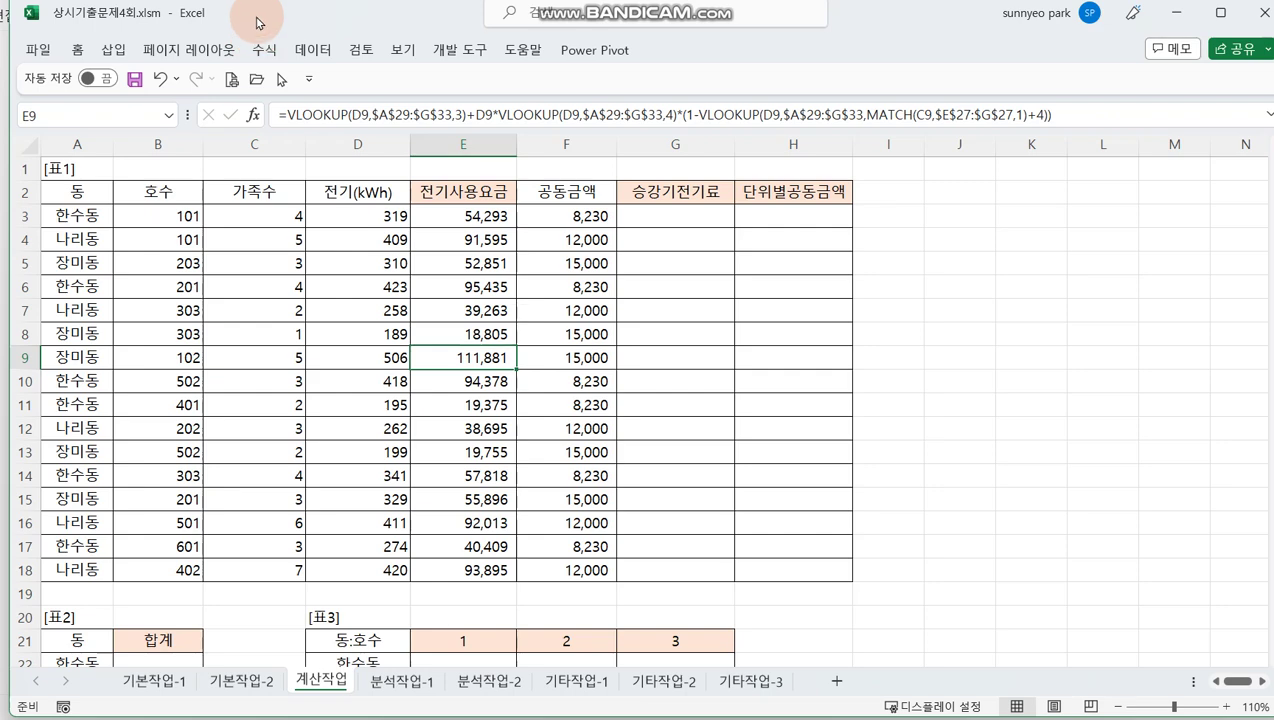
drag(255, 14, 248, 24)
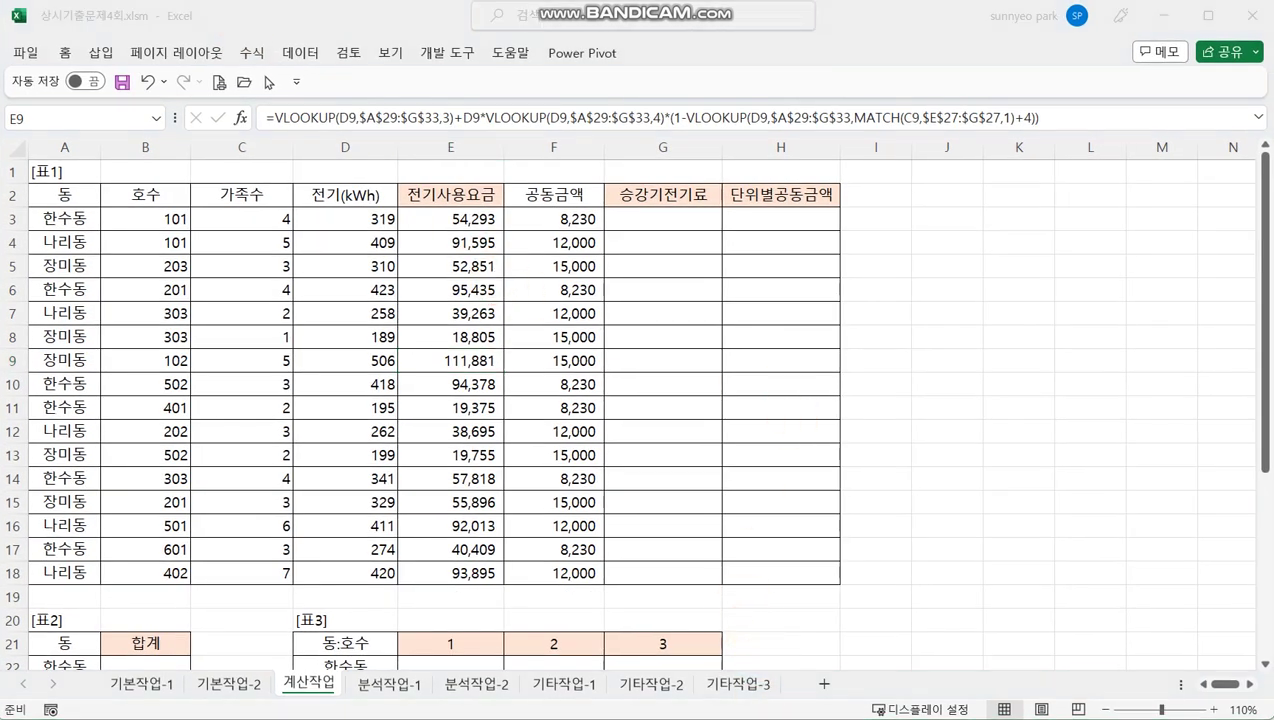
right_click(700, 715)
click(762, 608)
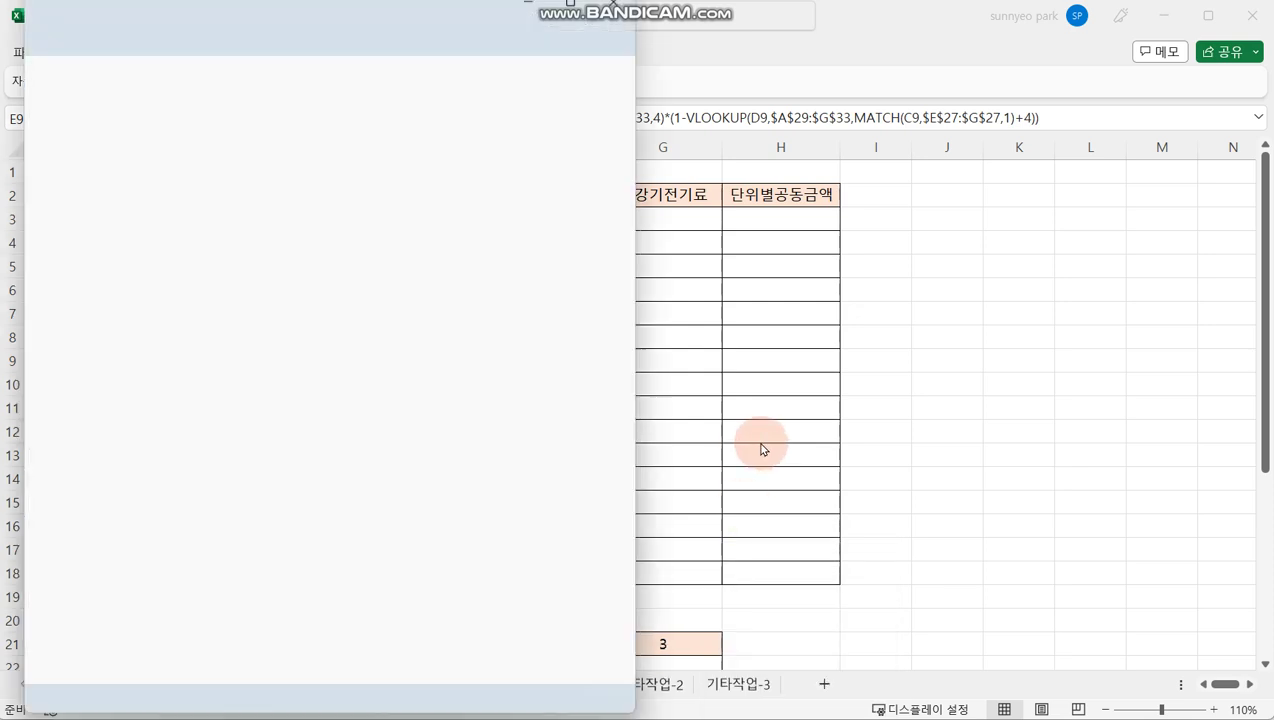
drag(392, 23, 511, 151)
drag(792, 384, 1195, 400)
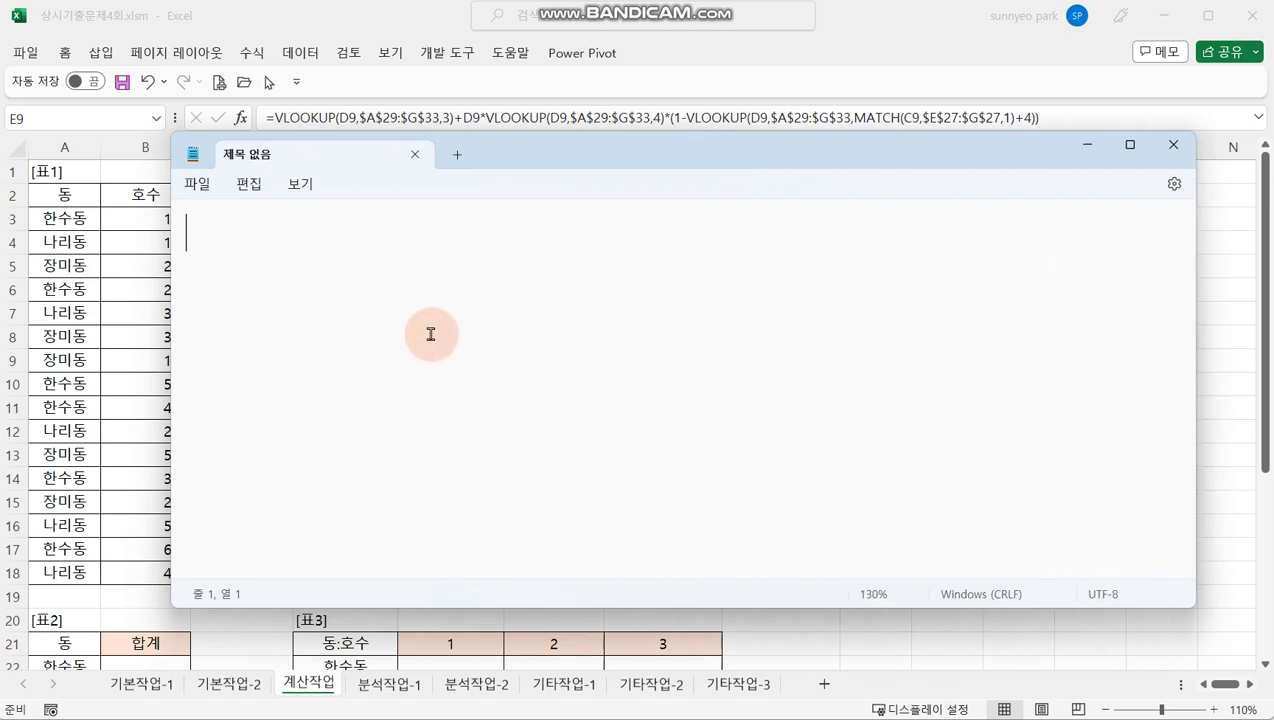
scroll(431, 334, up, 5)
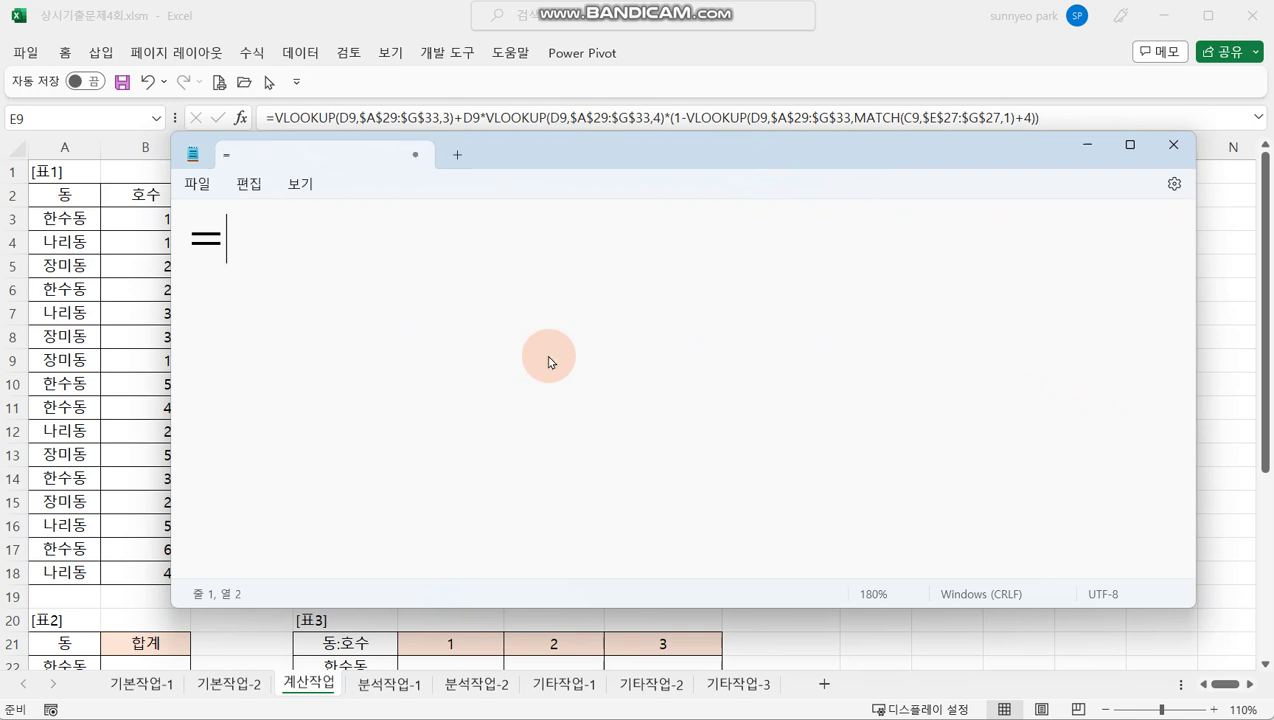
Write the output outline =con(합계,(,개수,세대)) as the first line of the Notepad note
text(con()
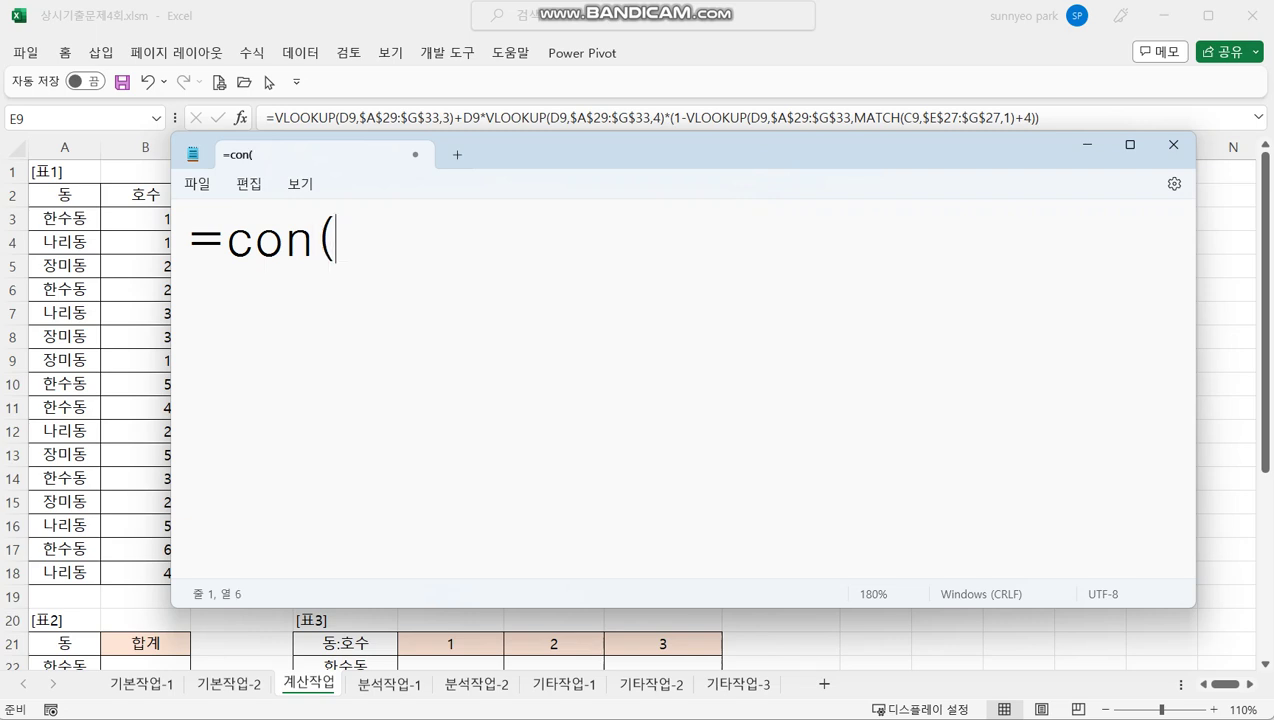
text(gk)
key(BackSpace)
key(BackSpace)
key(Hangul)
text(ㅎㅏㅂㄱㅖ,)
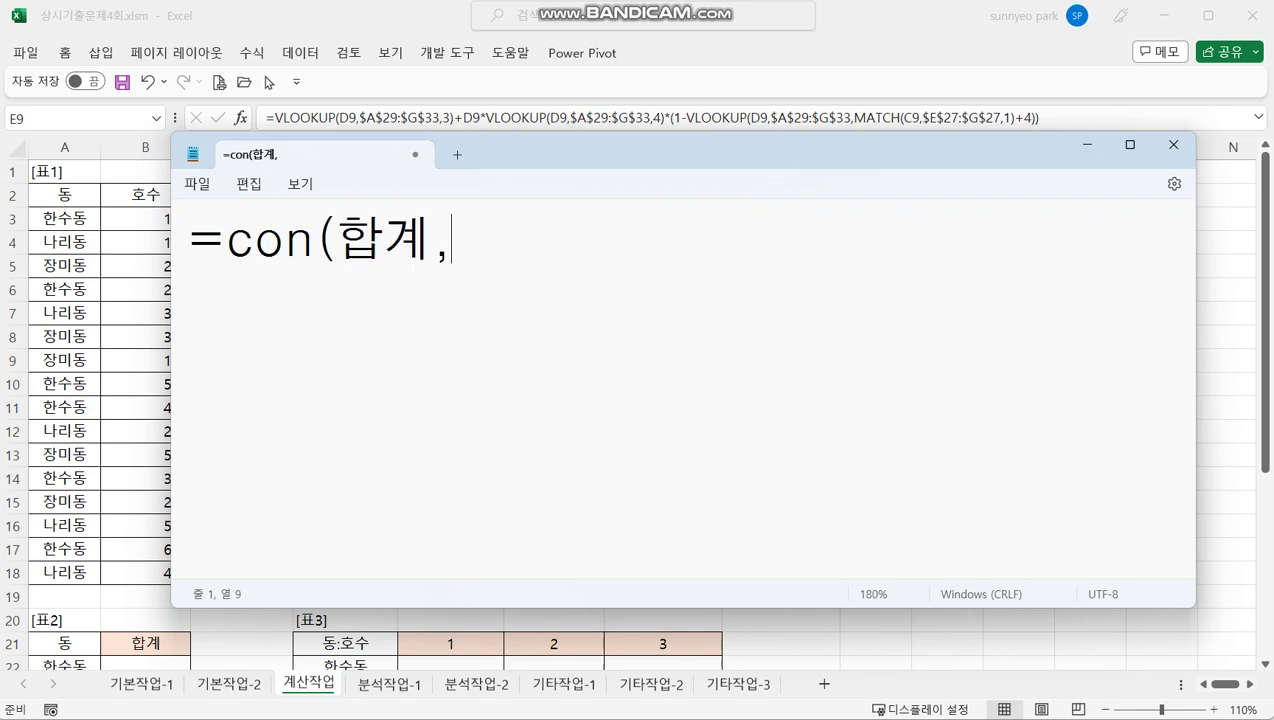
text((,)
text(개수)
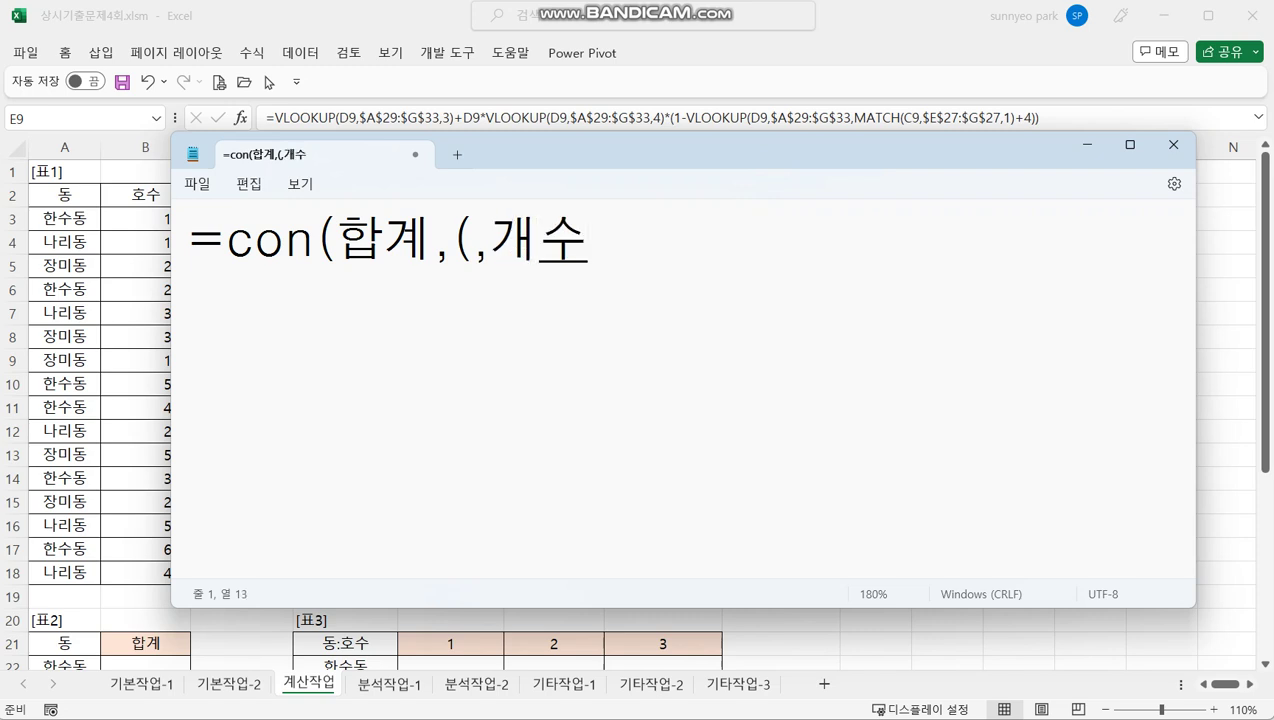
text(,세)
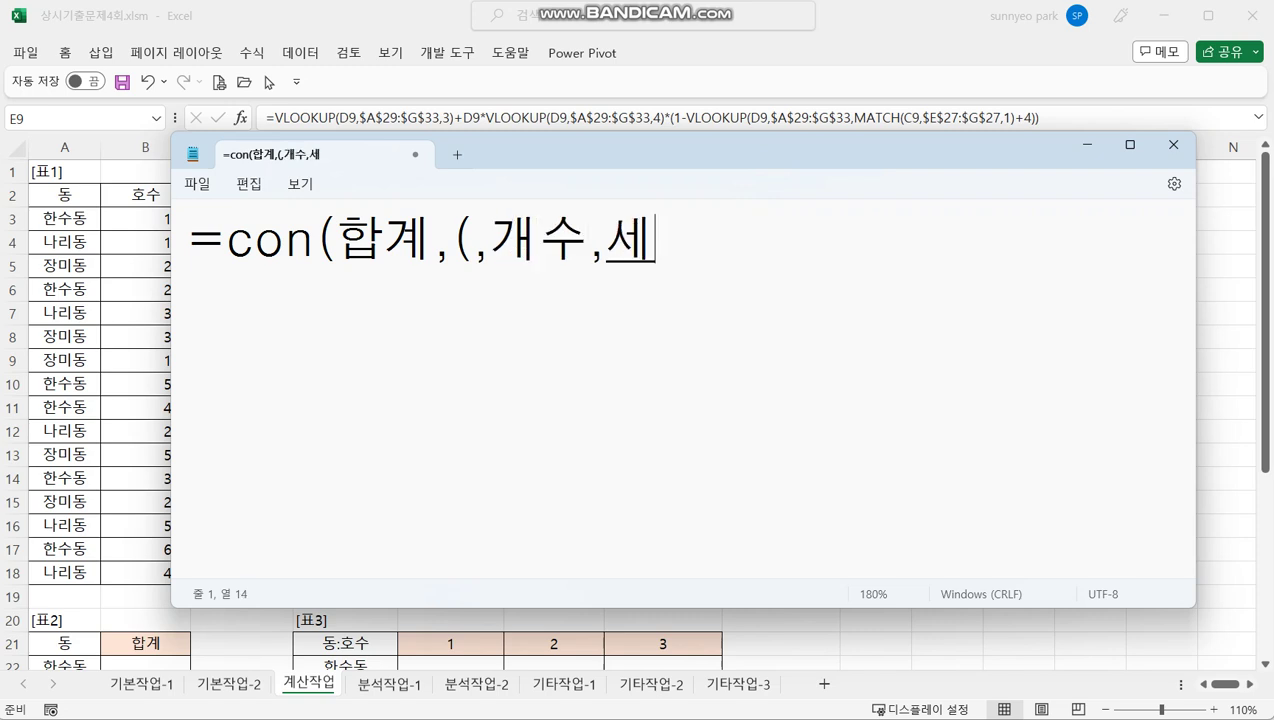
text(대)))
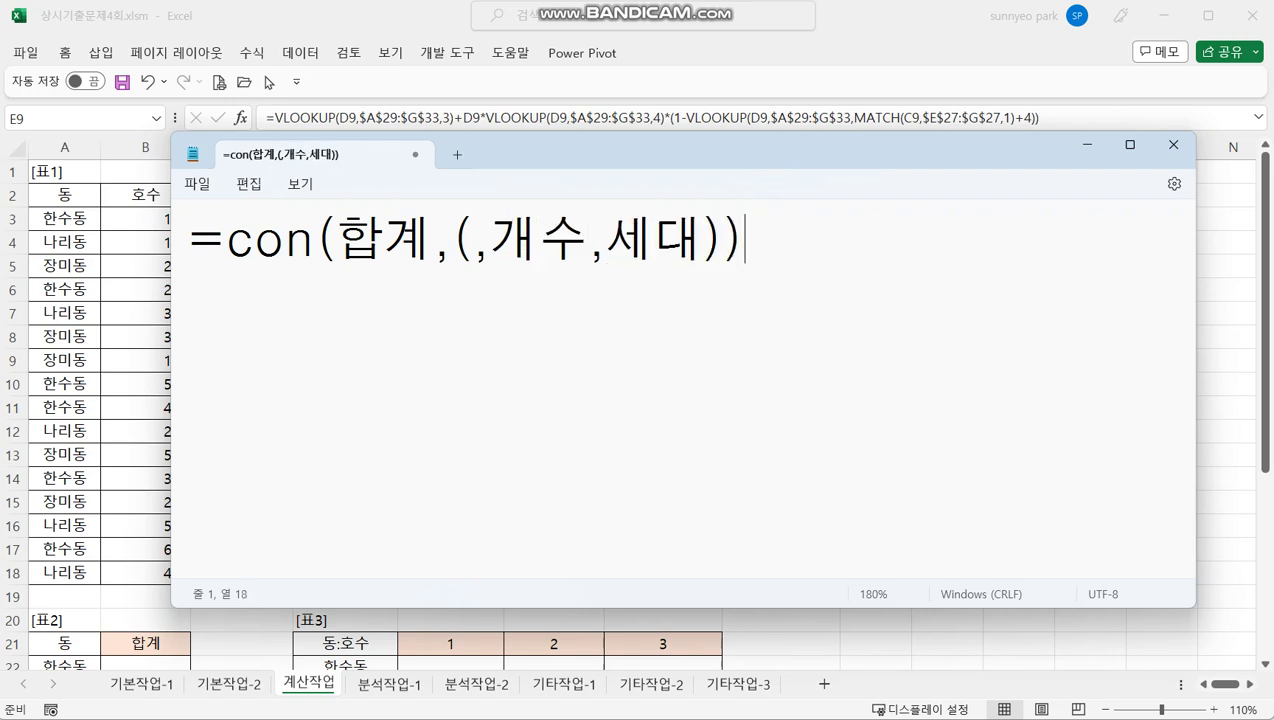
Start a second note line with =con( sum(), "(" , as the formula version of the outline
key(Return)
text(=con)
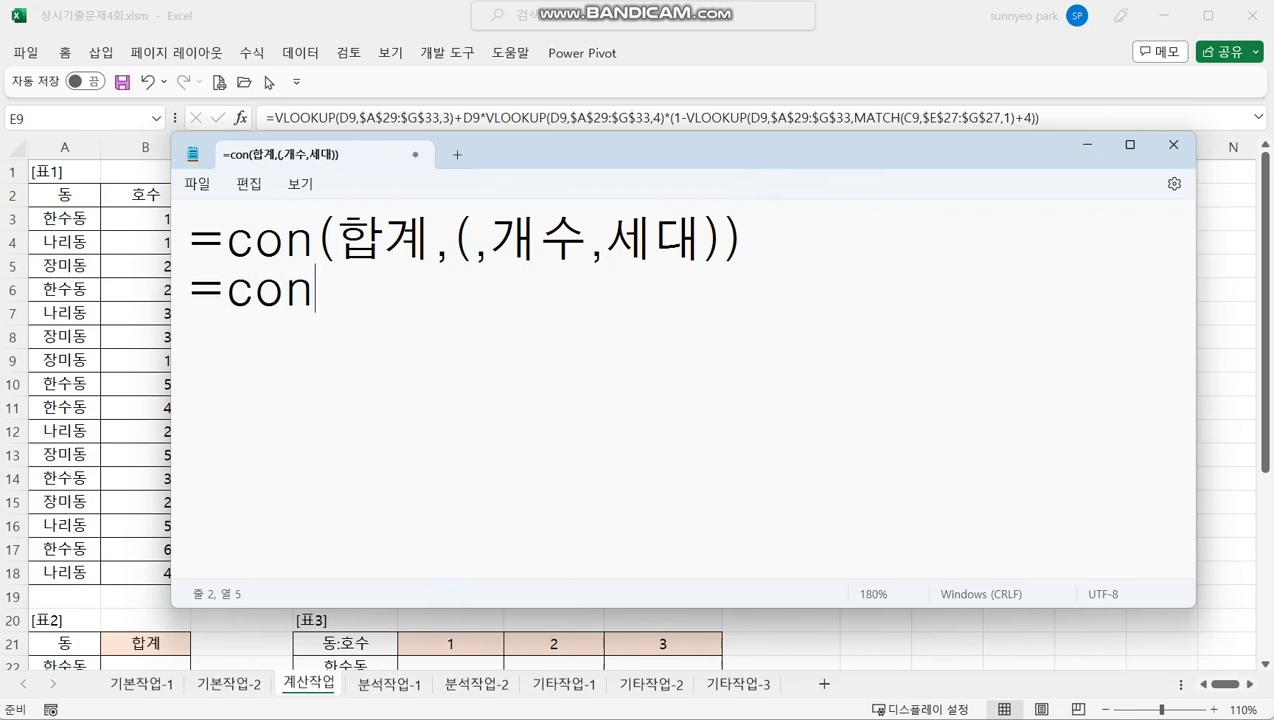
text(( 녀)
key(BackSpace)
key(BackSpace)
text(sum(), )
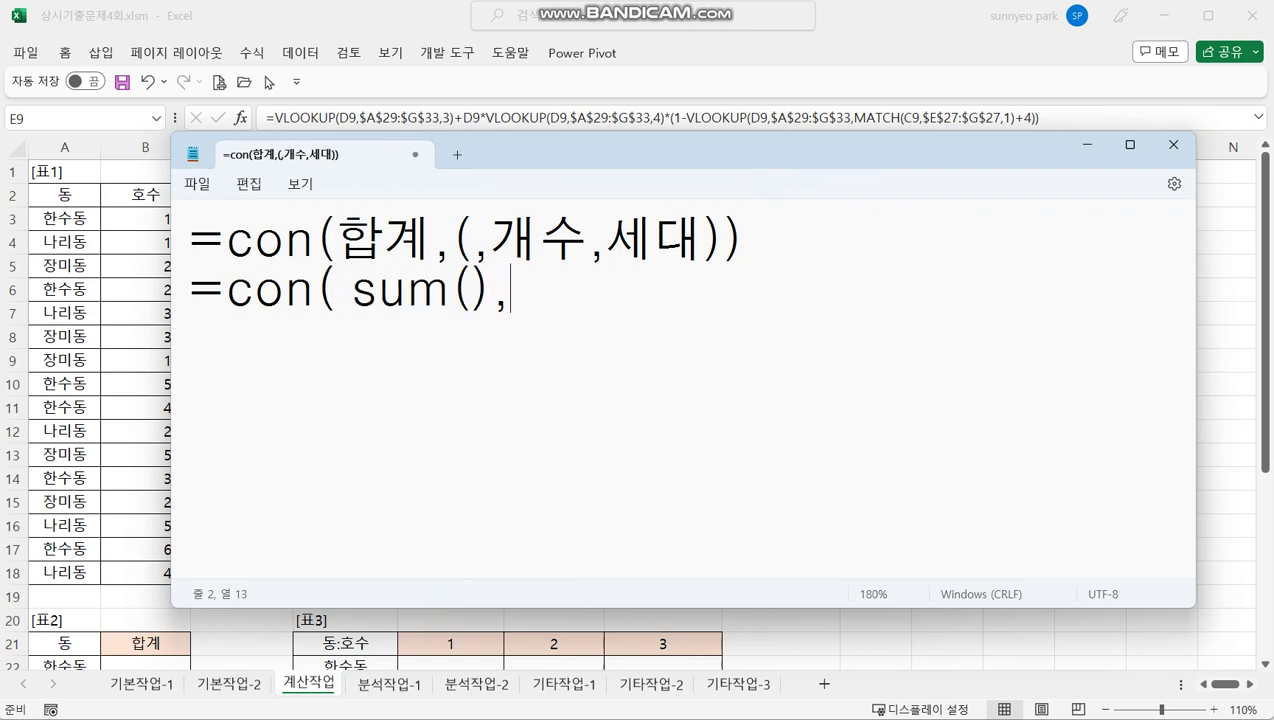
text("(" ,)
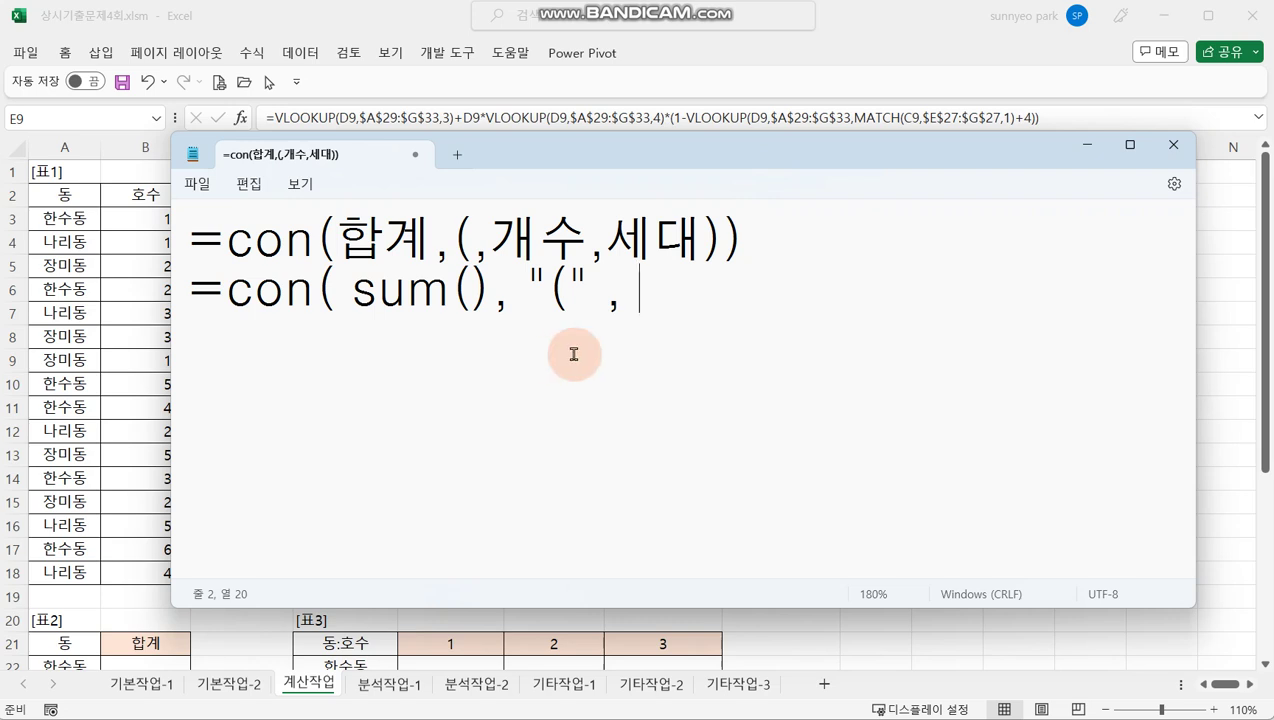
Complete the second line with a copy of sum() followed by , "세대)" )
drag(350, 288, 484, 297)
key(ctrl+c)
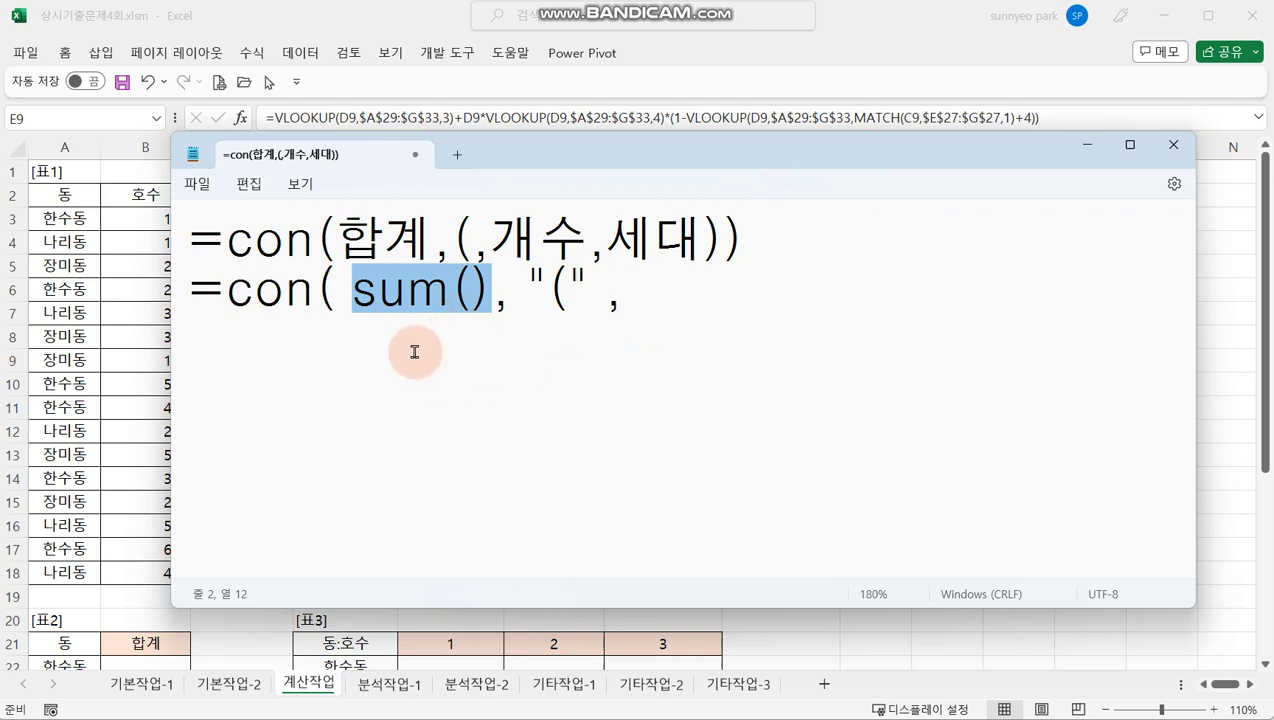
click(640, 300)
key(ctrl+v)
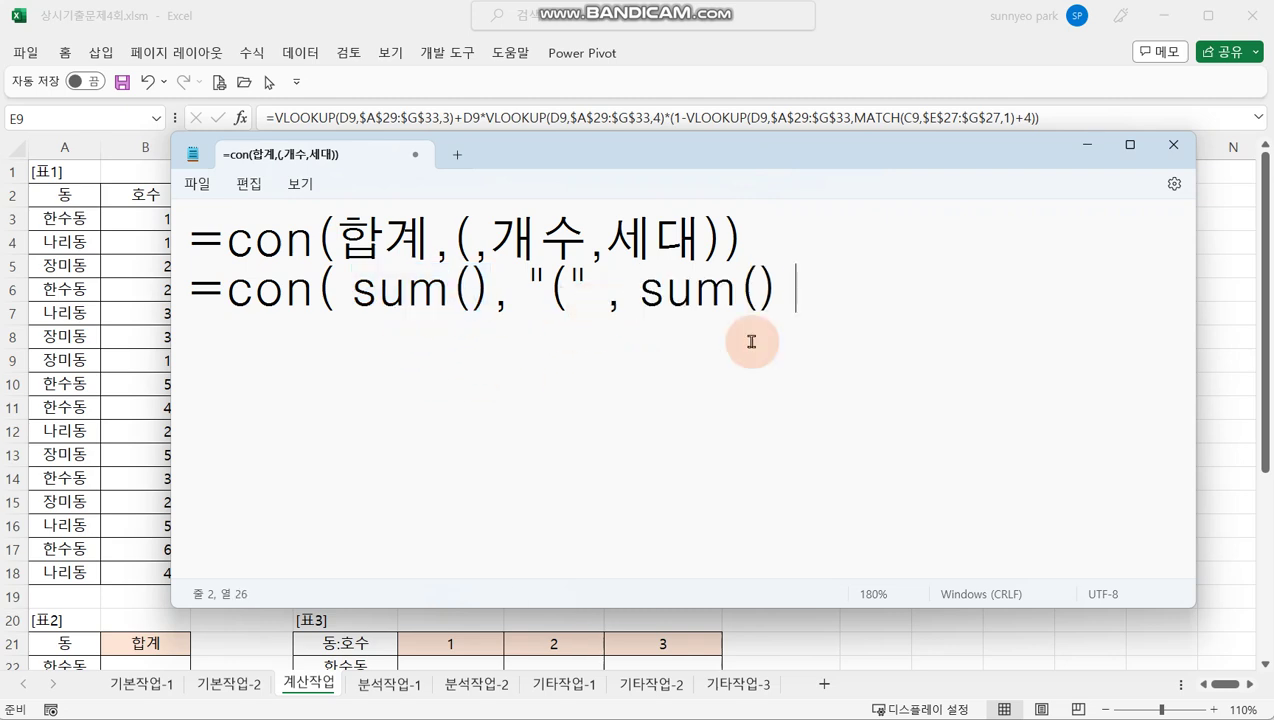
text(, )
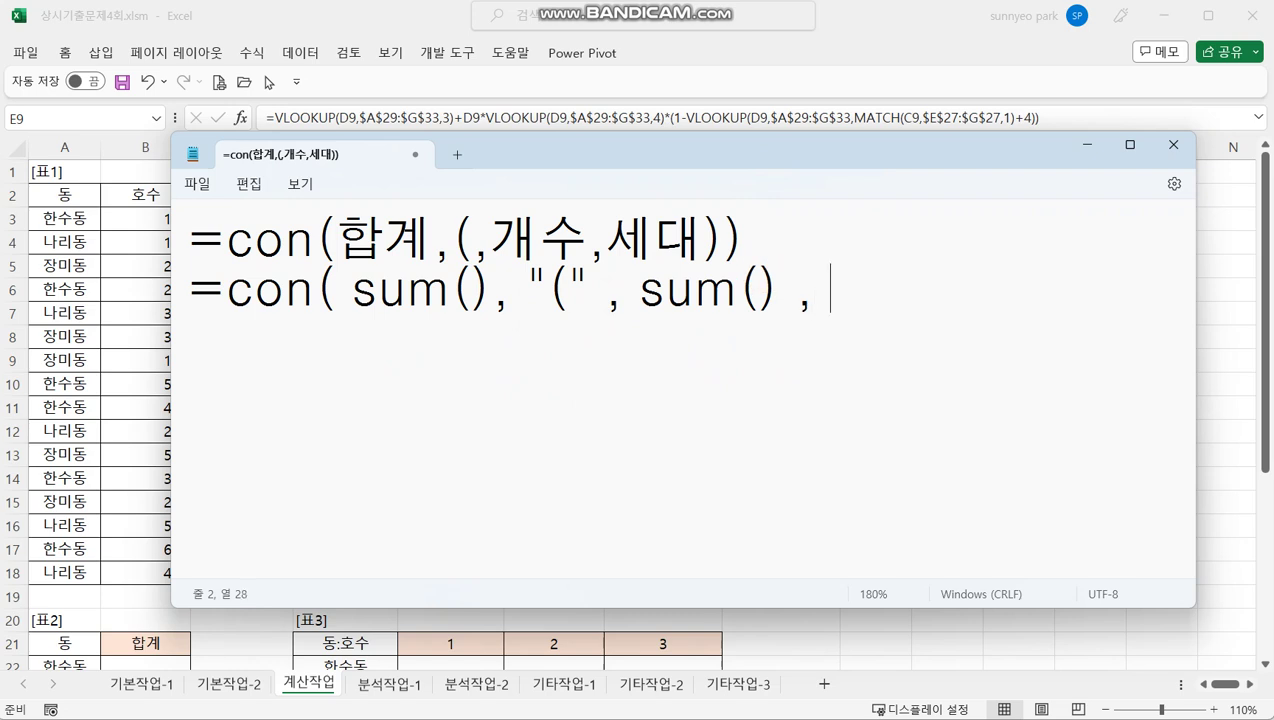
text(")
text(세)
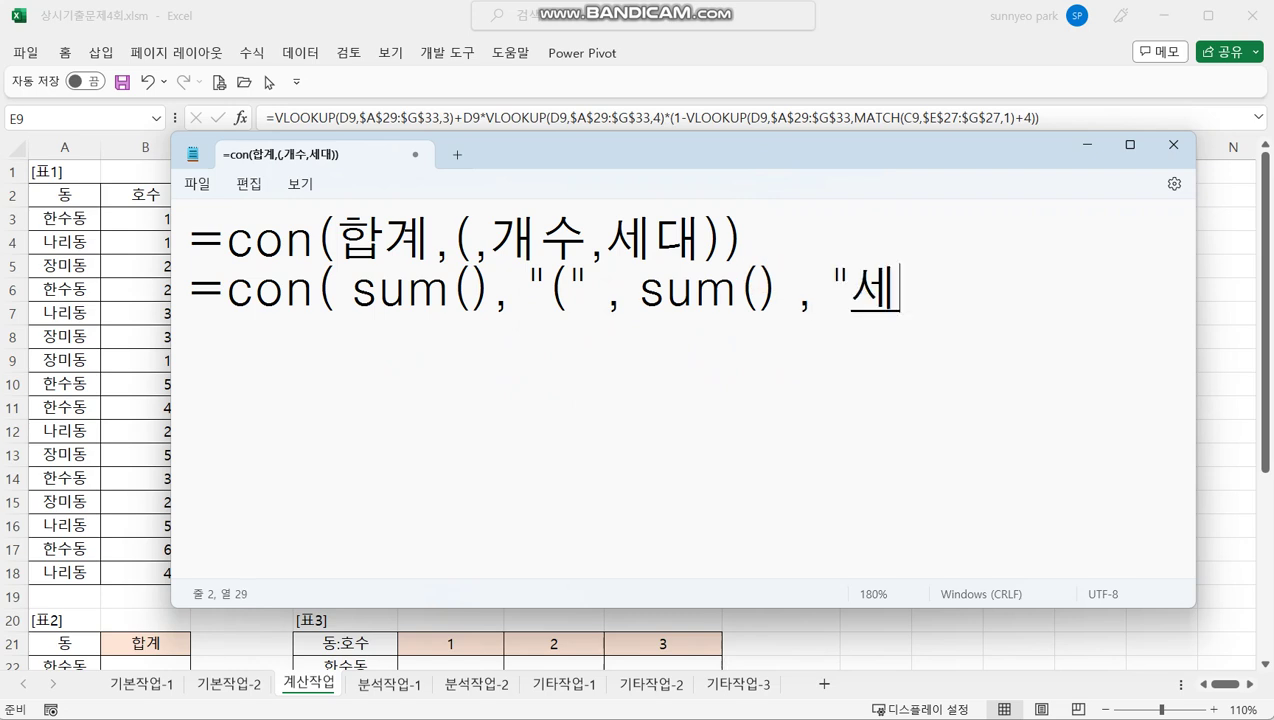
text(대))
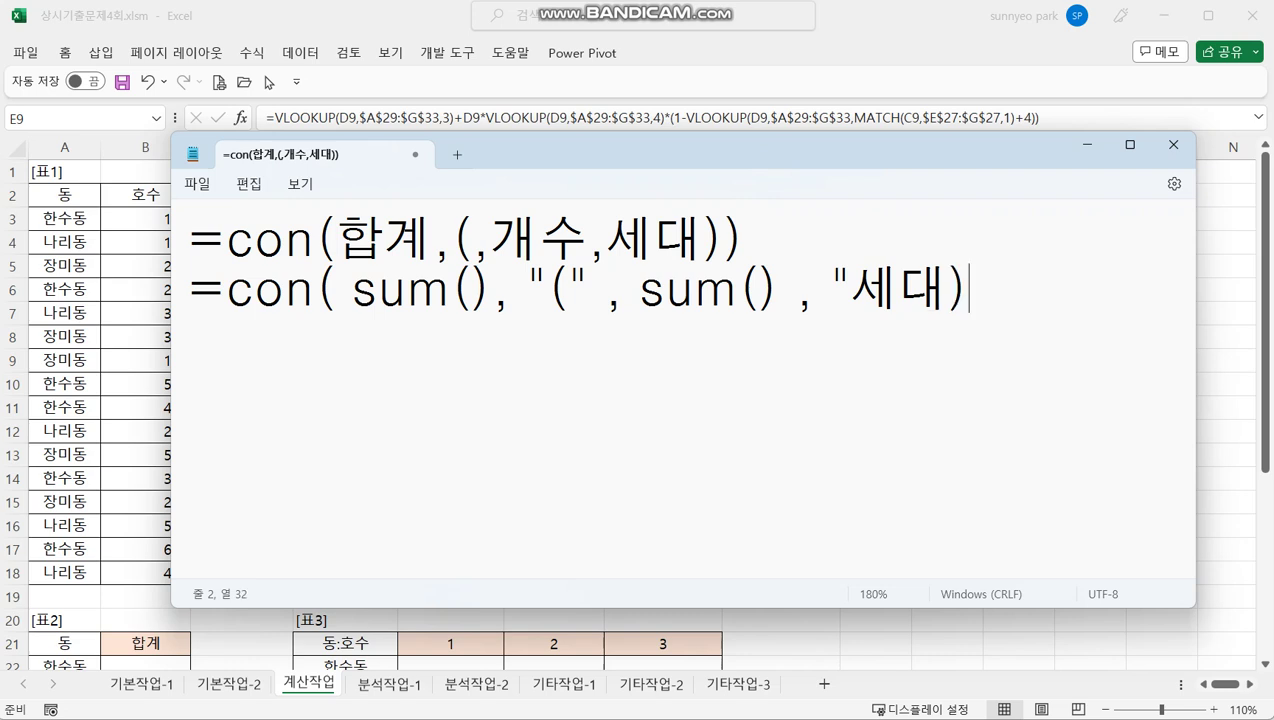
text(" )  )
Below a blank line, write sum( ( 동 = 한수동 ) * ( 전기 > 평균 ) * as the start of the total formula
text(sum()
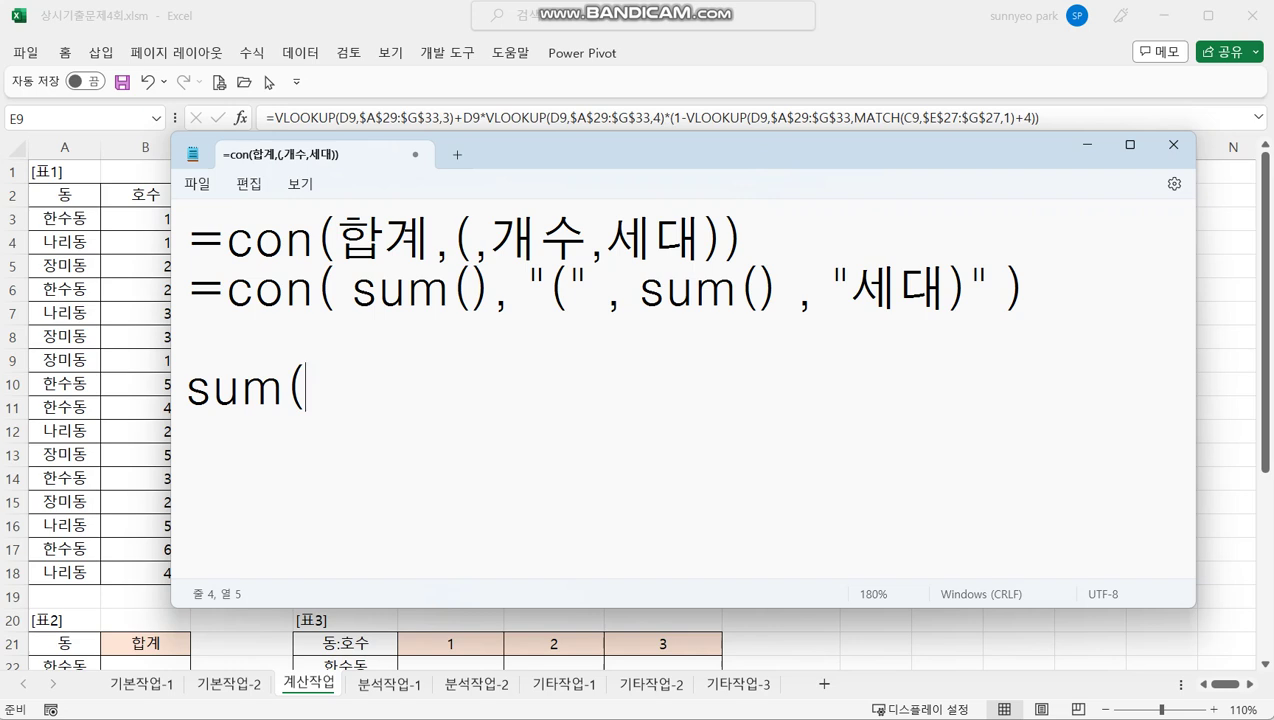
text(( 동 = )
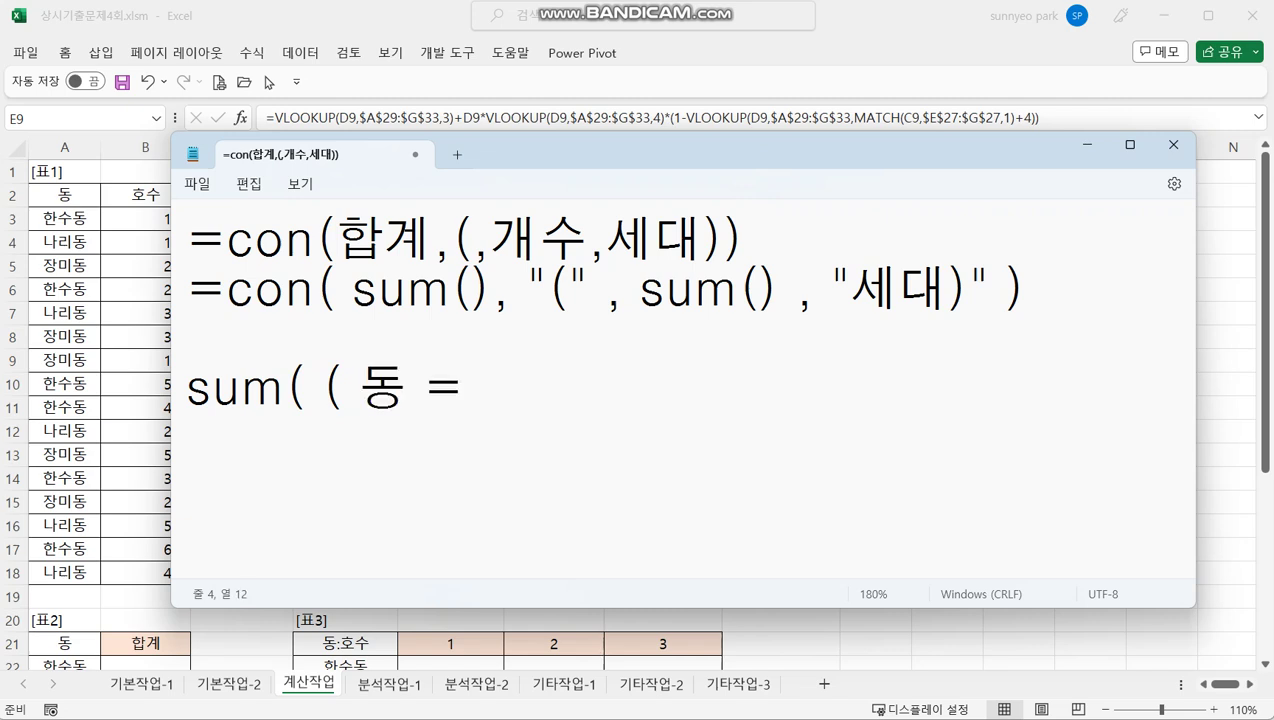
text(한수동 ) * )
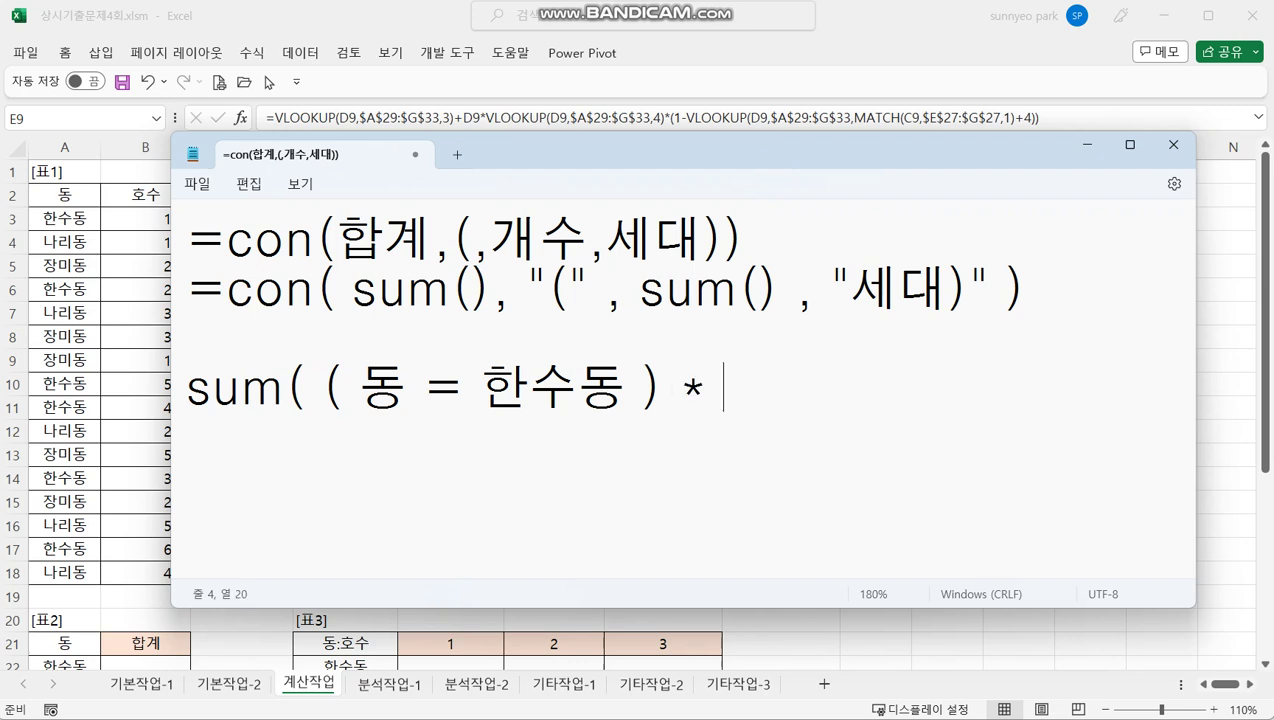
text(( 전기 > 평균 )
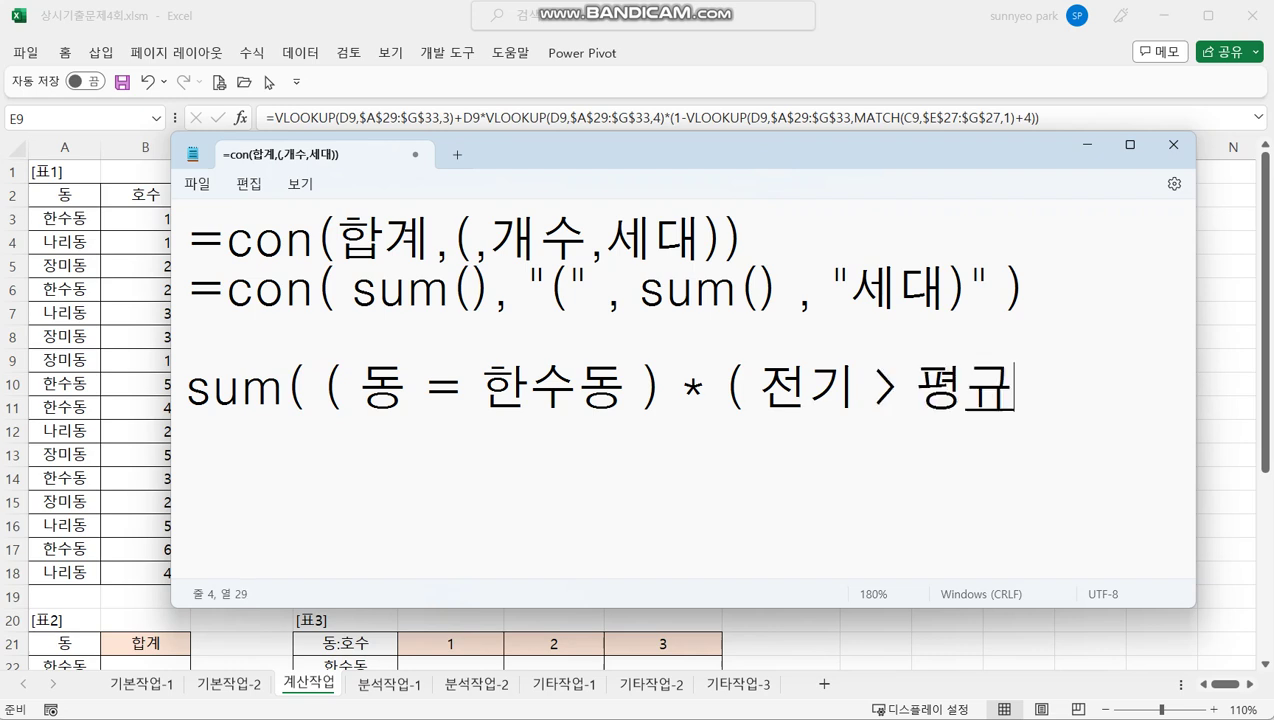
text() )
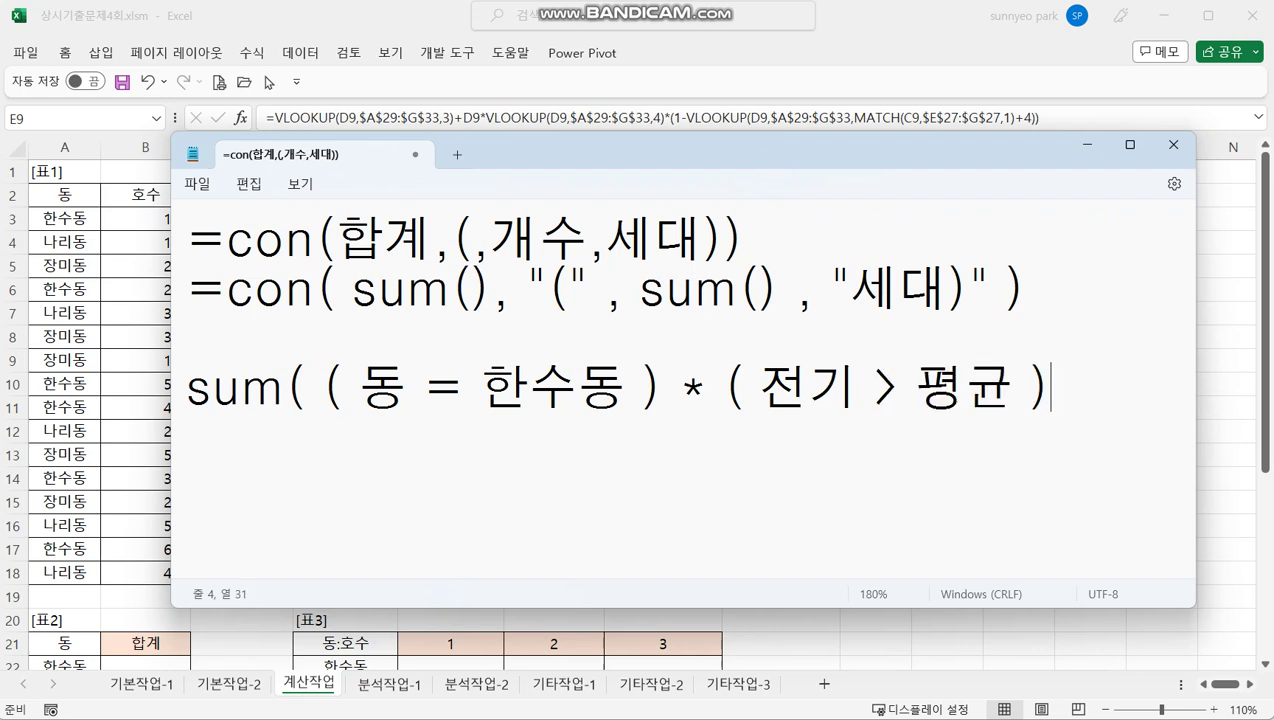
text(*)
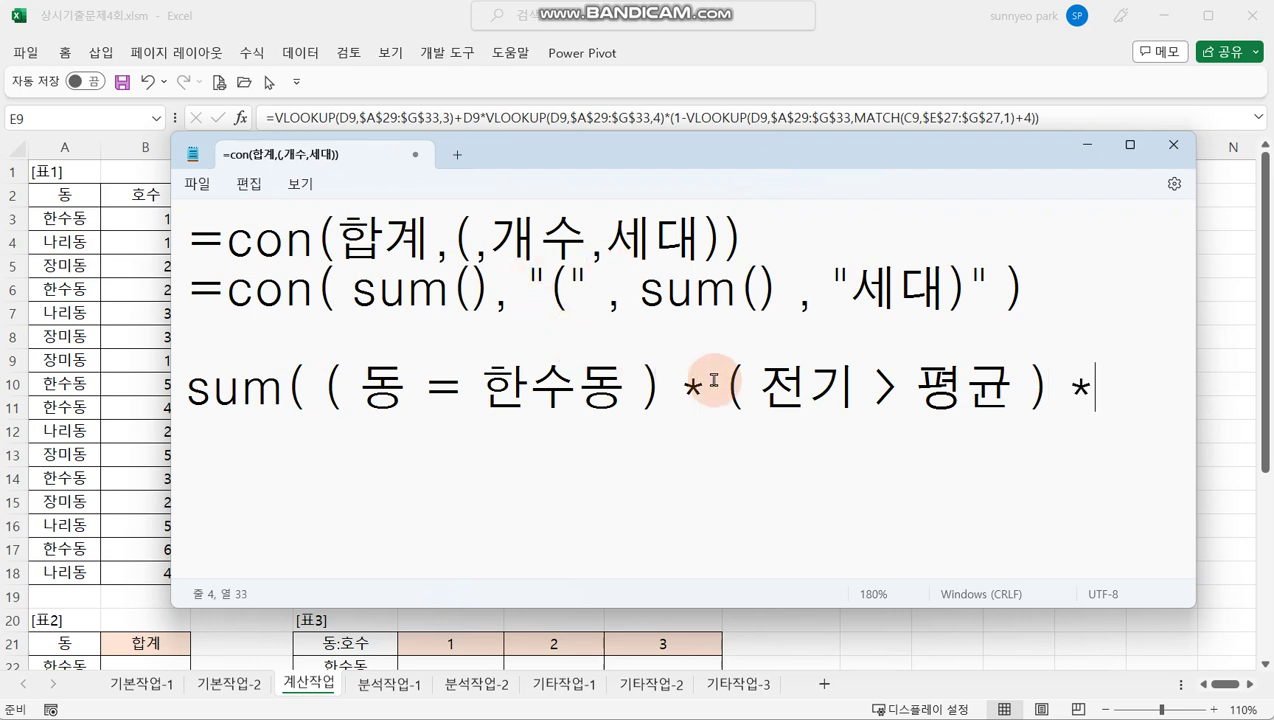
Highlight the 동 and 전기 conditions for review, and finish the sum line with 전기 )
ctrl+scroll(555, 335, down, 1)
drag(366, 382, 476, 384)
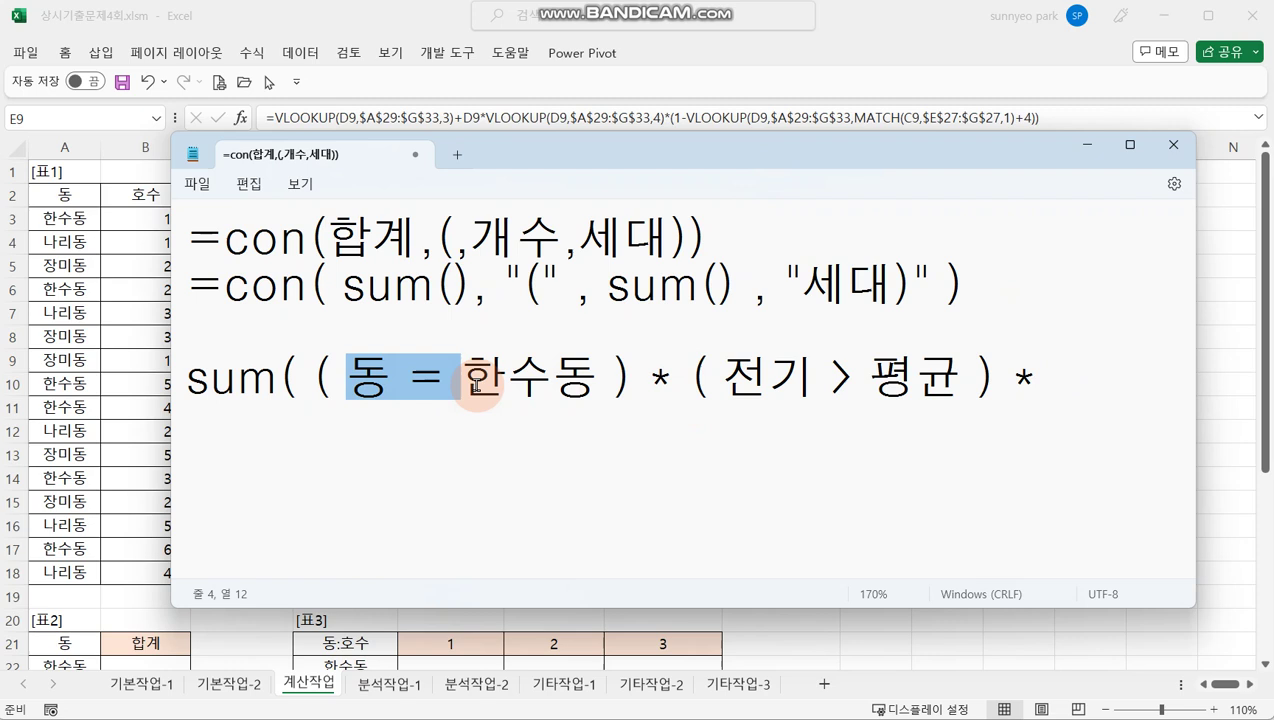
click(480, 385)
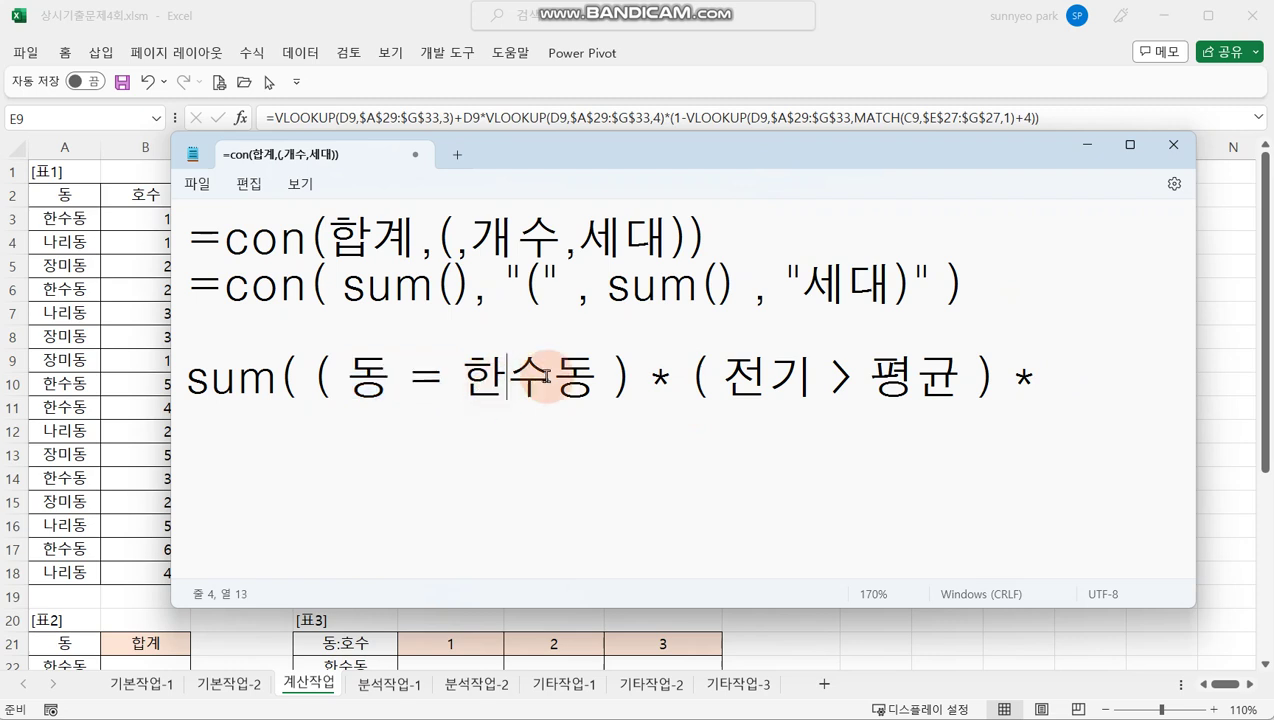
drag(772, 385, 872, 387)
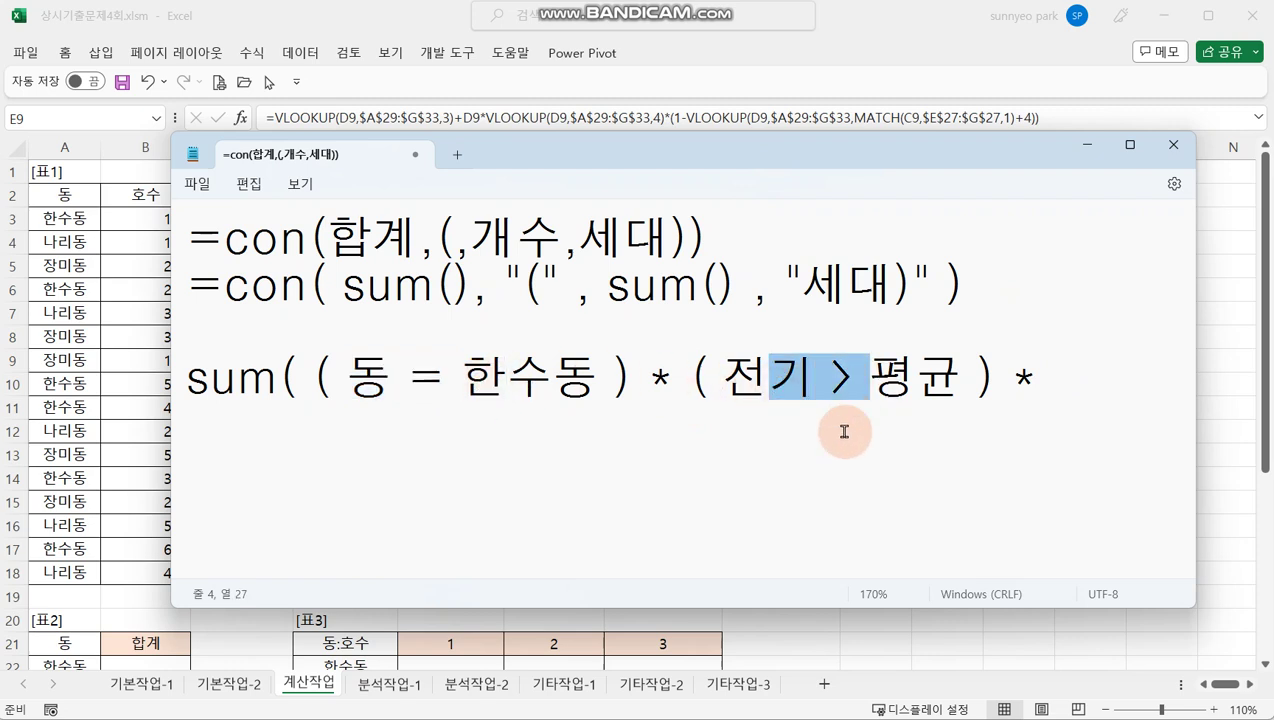
click(1073, 387)
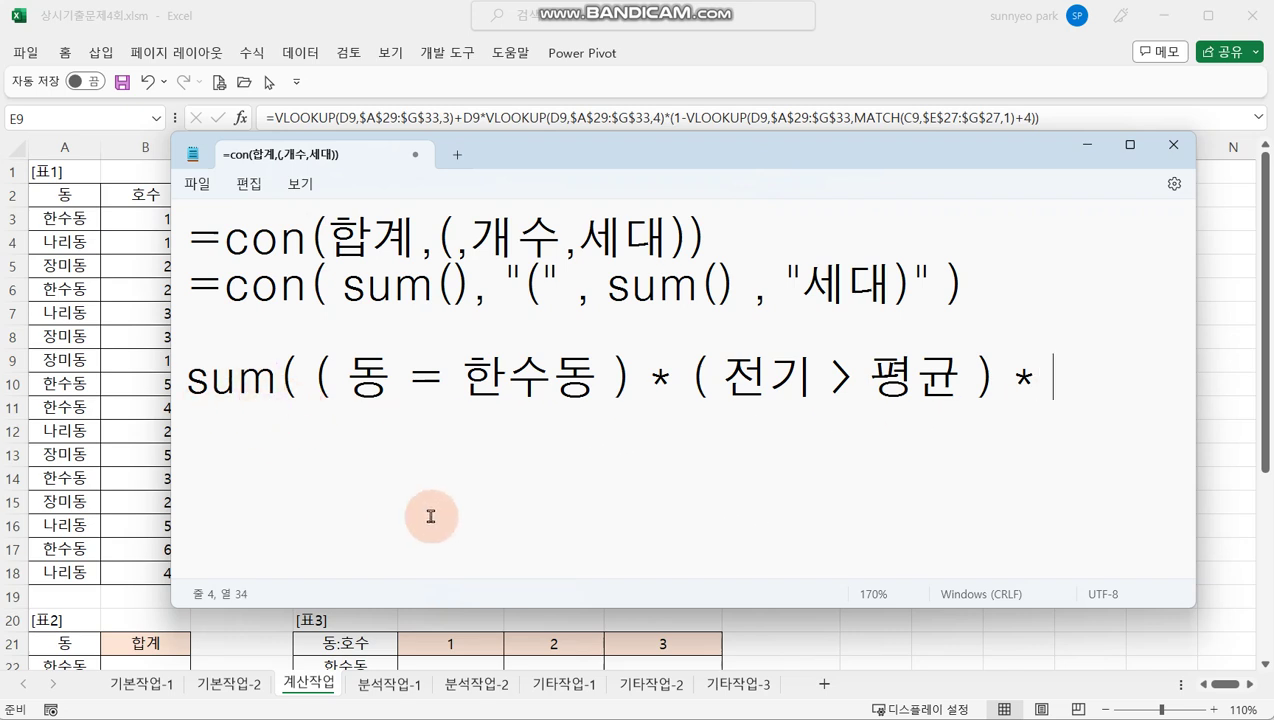
text(전기 ))
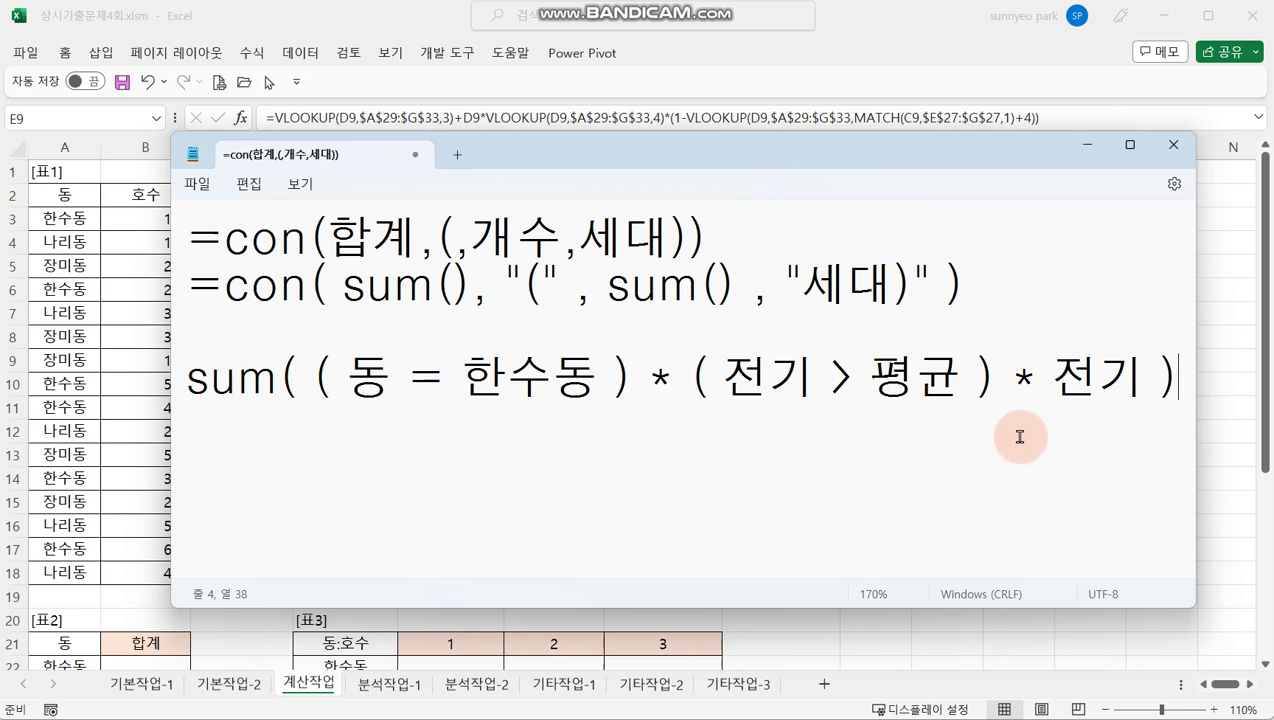
Duplicate the sum line below itself and remove * 전기 from the copy to form the count formula
drag(1172, 385, 188, 380)
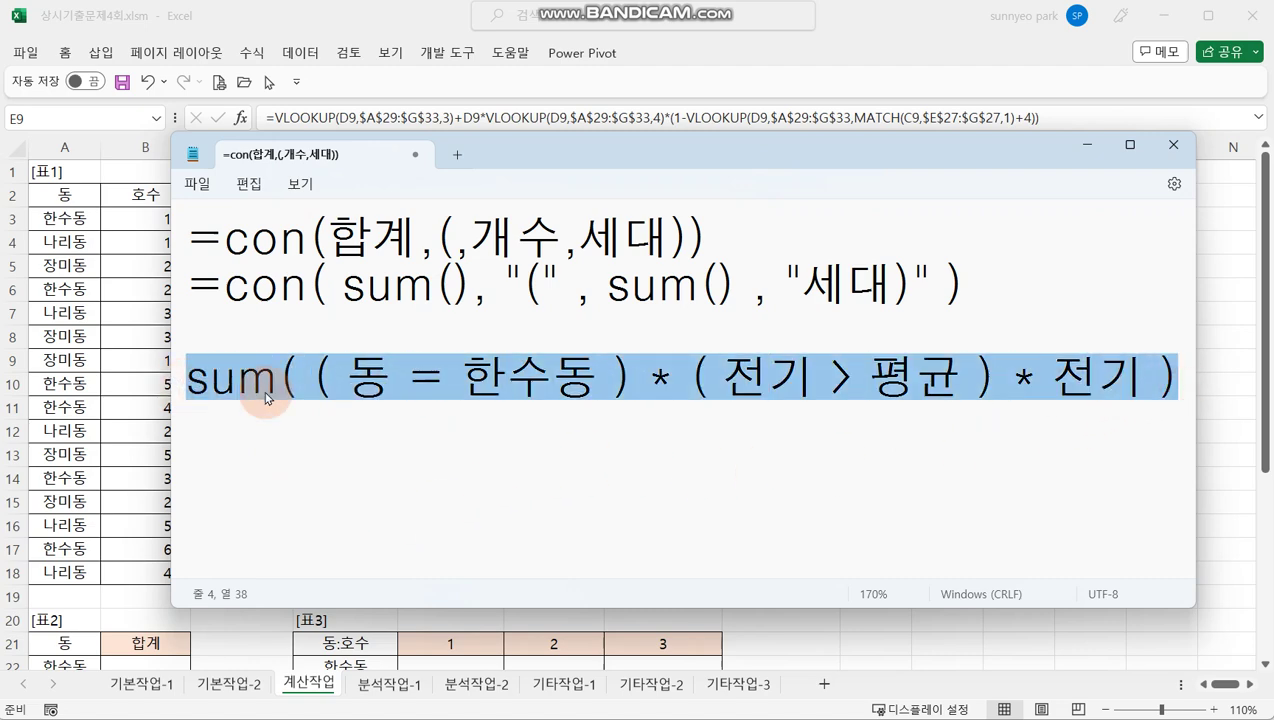
key(ctrl+c)
click(1186, 378)
key(Return)
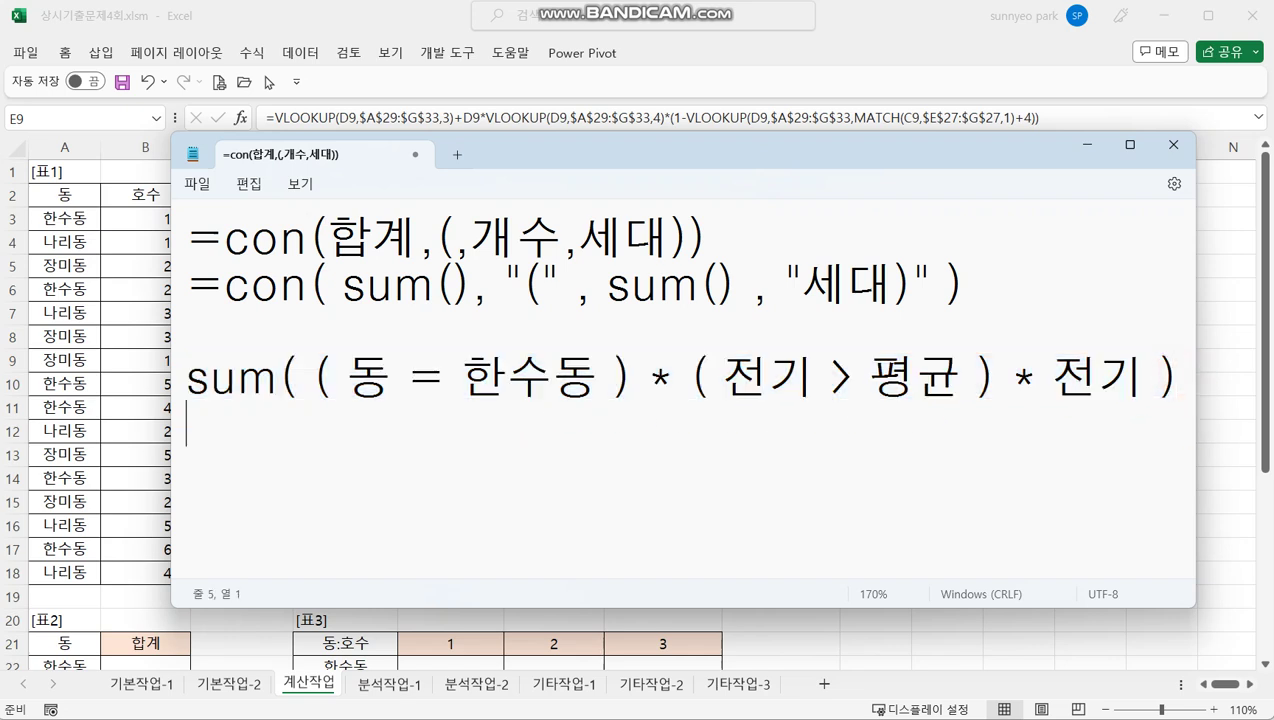
key(ctrl+v)
click(1012, 432)
key(Delete)
key(Delete)
key(Delete)
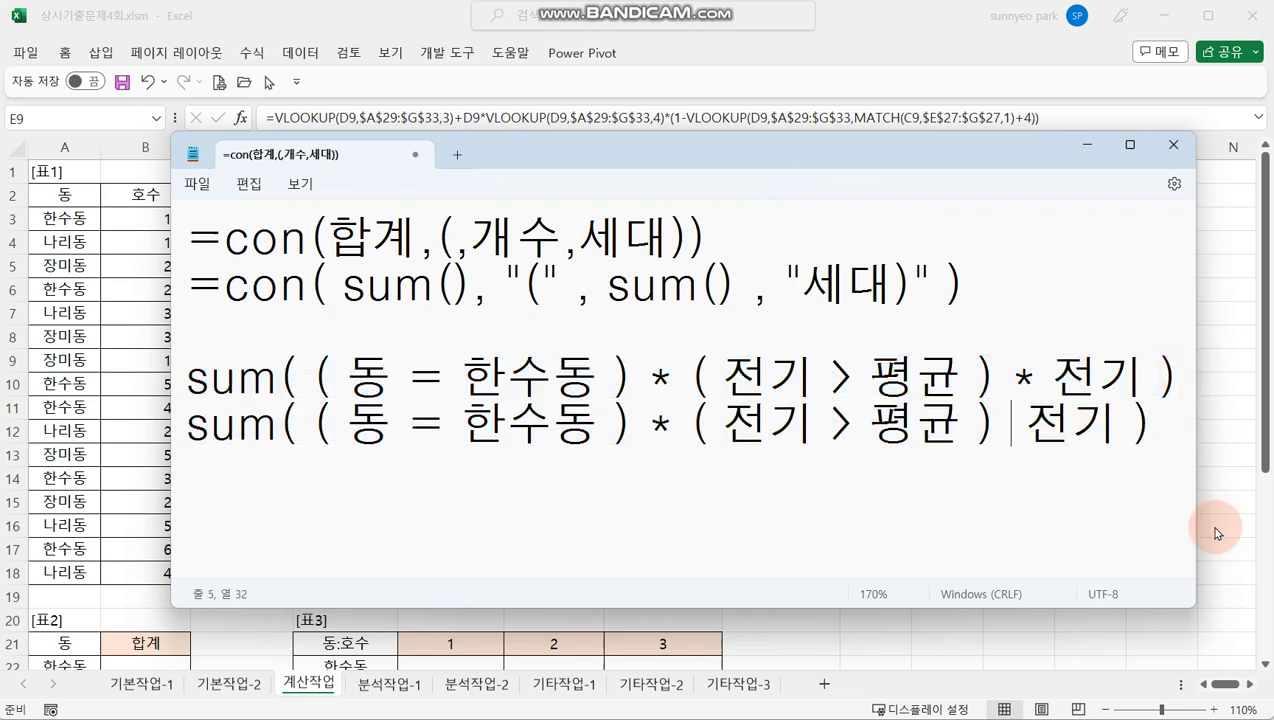
key(Delete)
key(Delete)
Review the conditions in the count formula line, and minimize Notepad to return to the Excel worksheet
click(1114, 452)
click(566, 422)
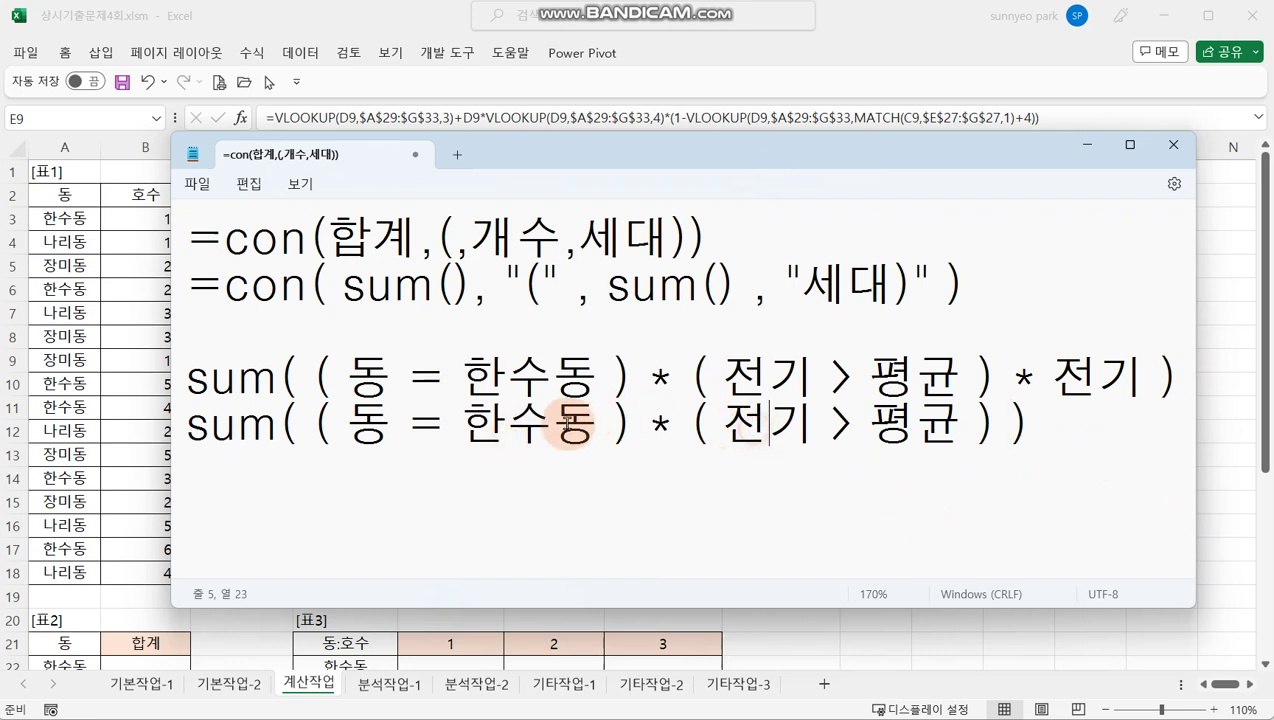
click(232, 420)
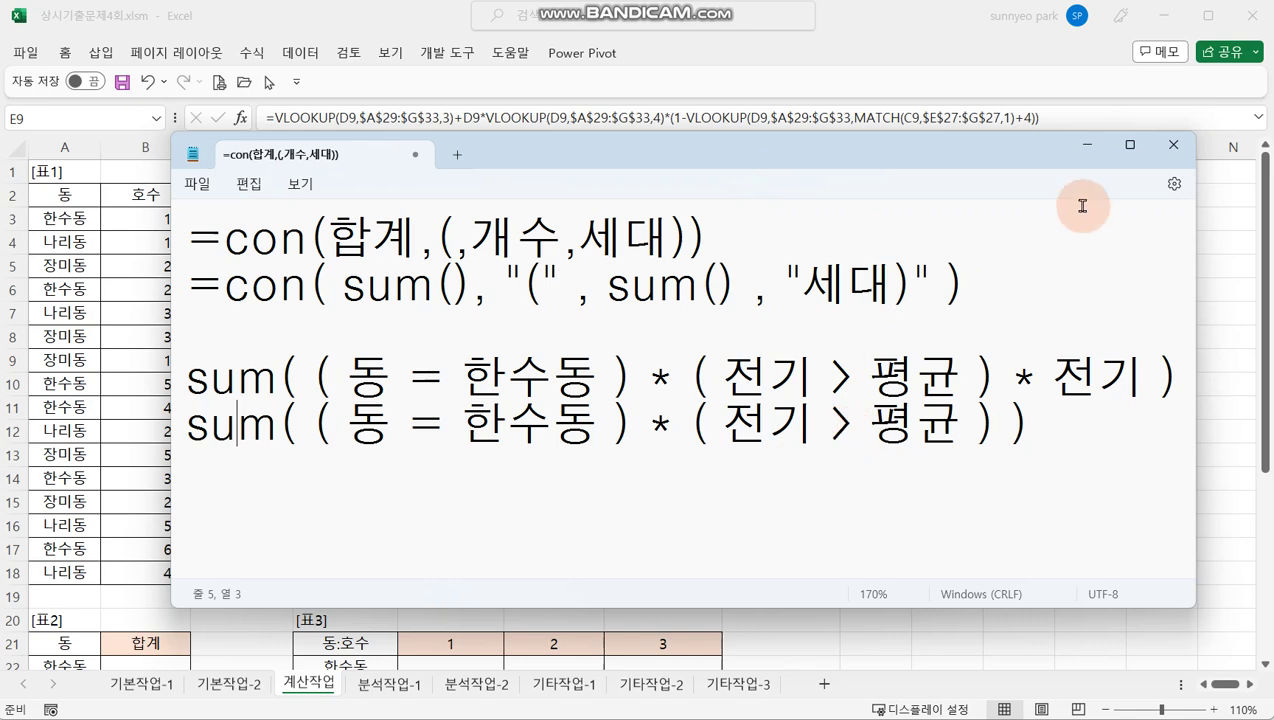
click(1089, 145)
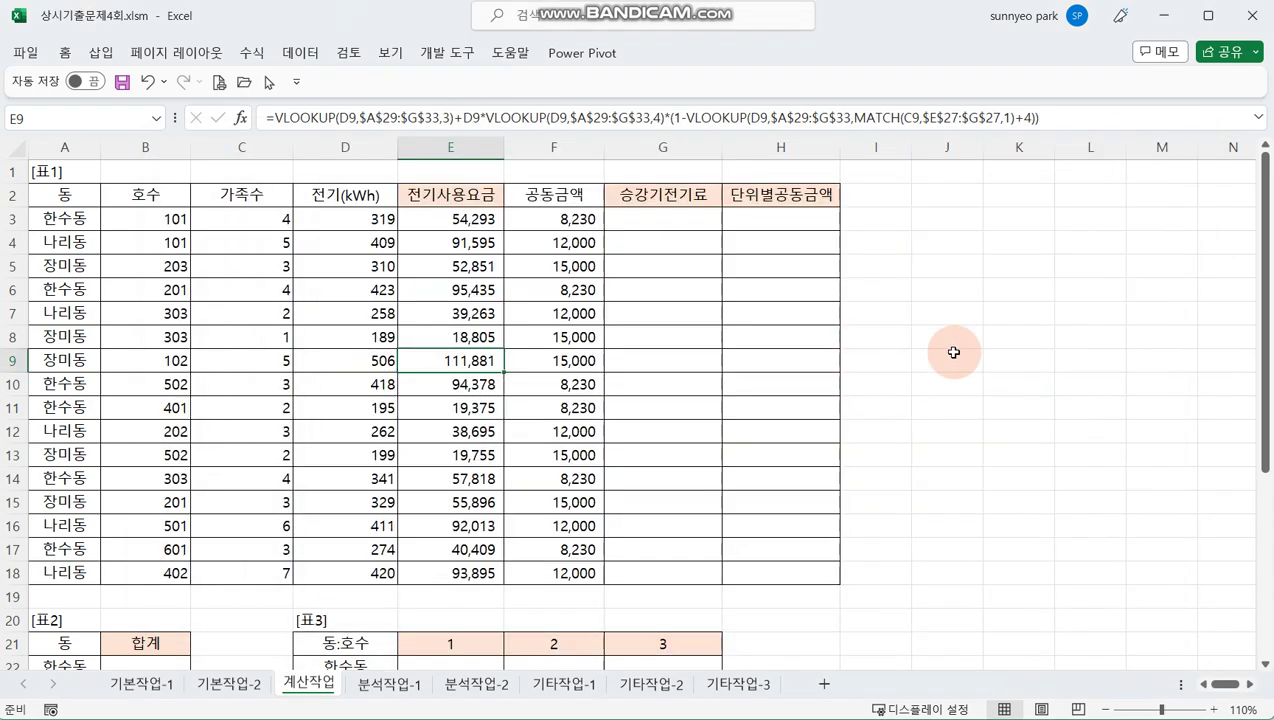
Hide rows 8 through 16 of [표1] on the 계산작업 sheet
click(15, 336)
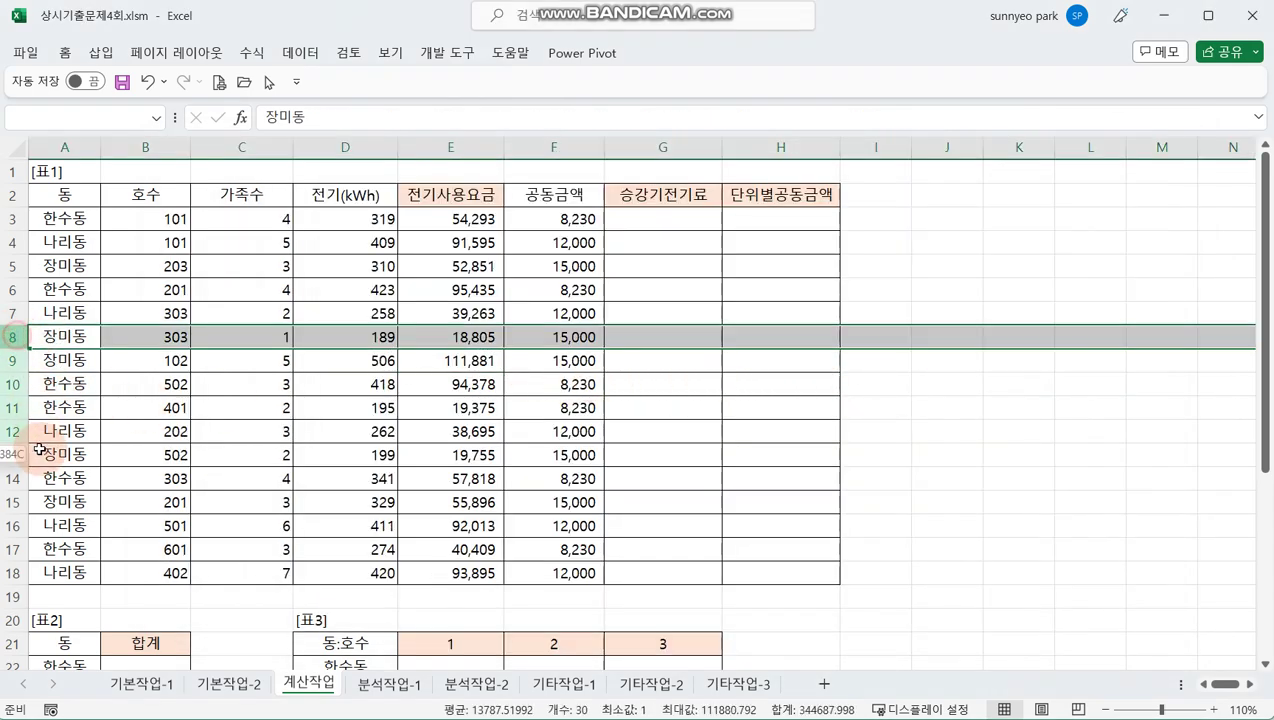
drag(38, 430, 30, 525)
right_click(290, 408)
click(443, 363)
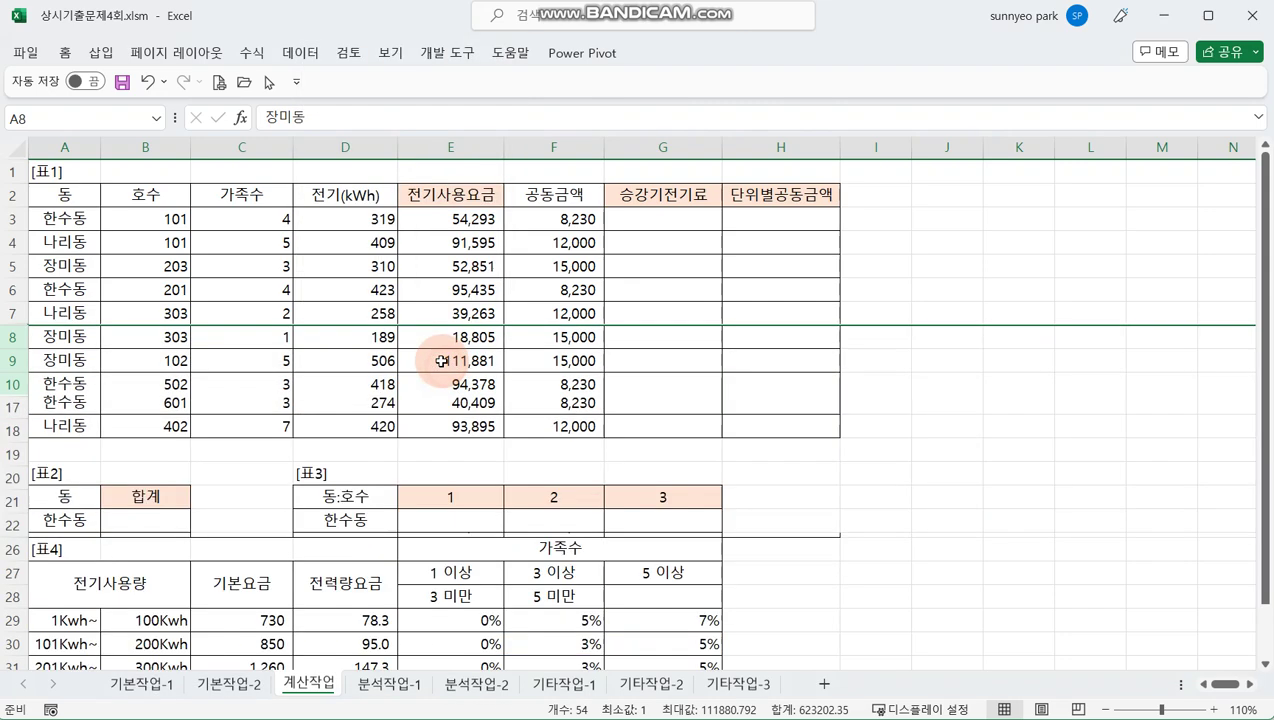
Start a CONCAT formula in B22 for 한수동's 합계 and open its function arguments, placed clear of the 동 and 전기 columns
click(138, 453)
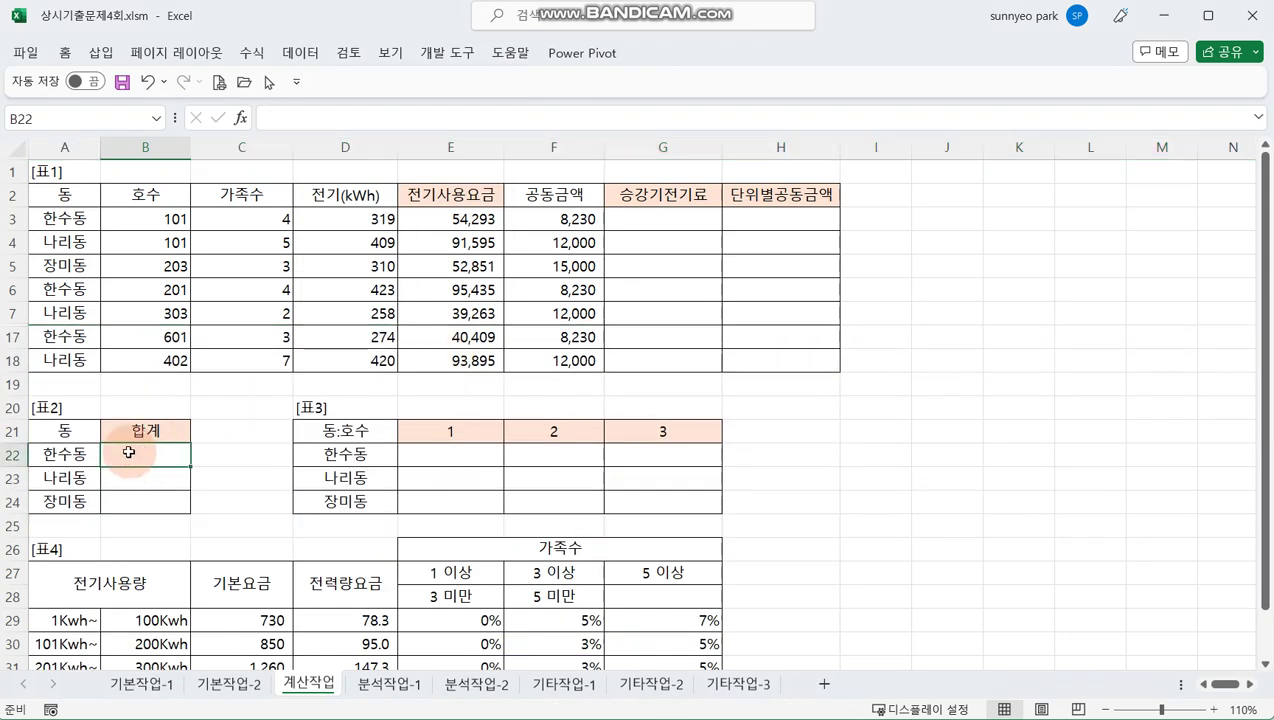
scroll(129, 453, up, 1)
text(=)
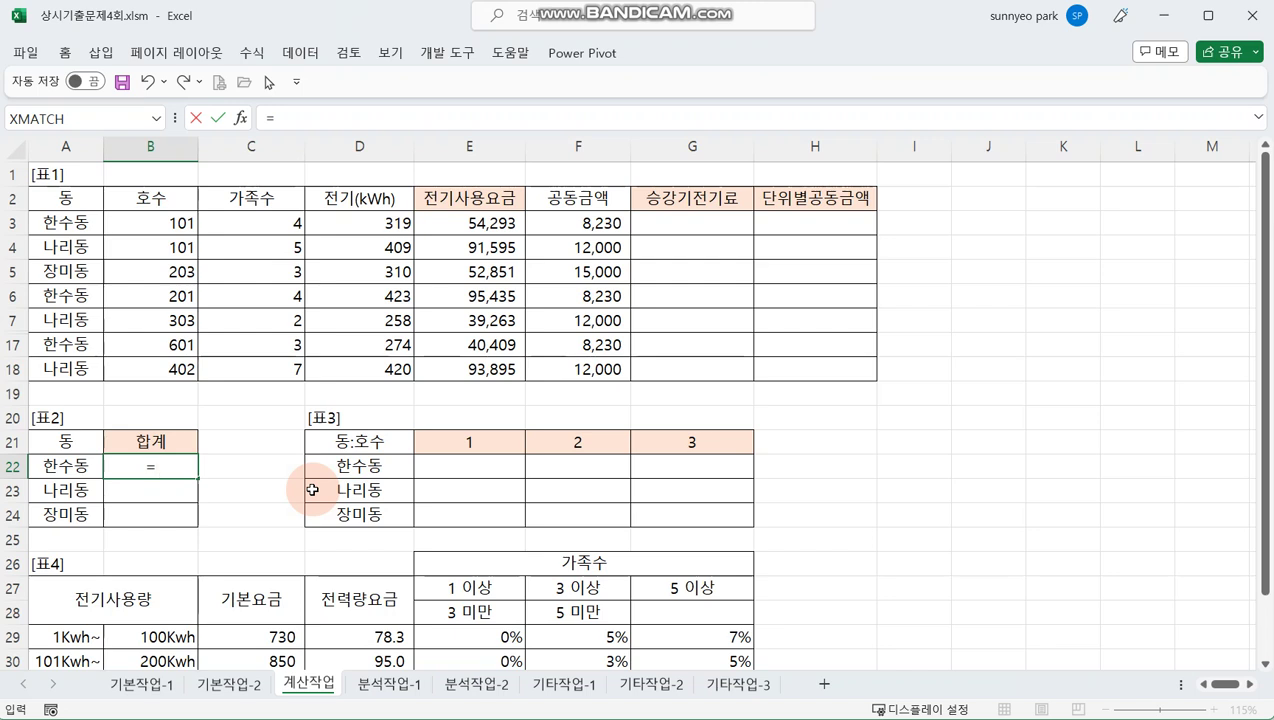
text(con)
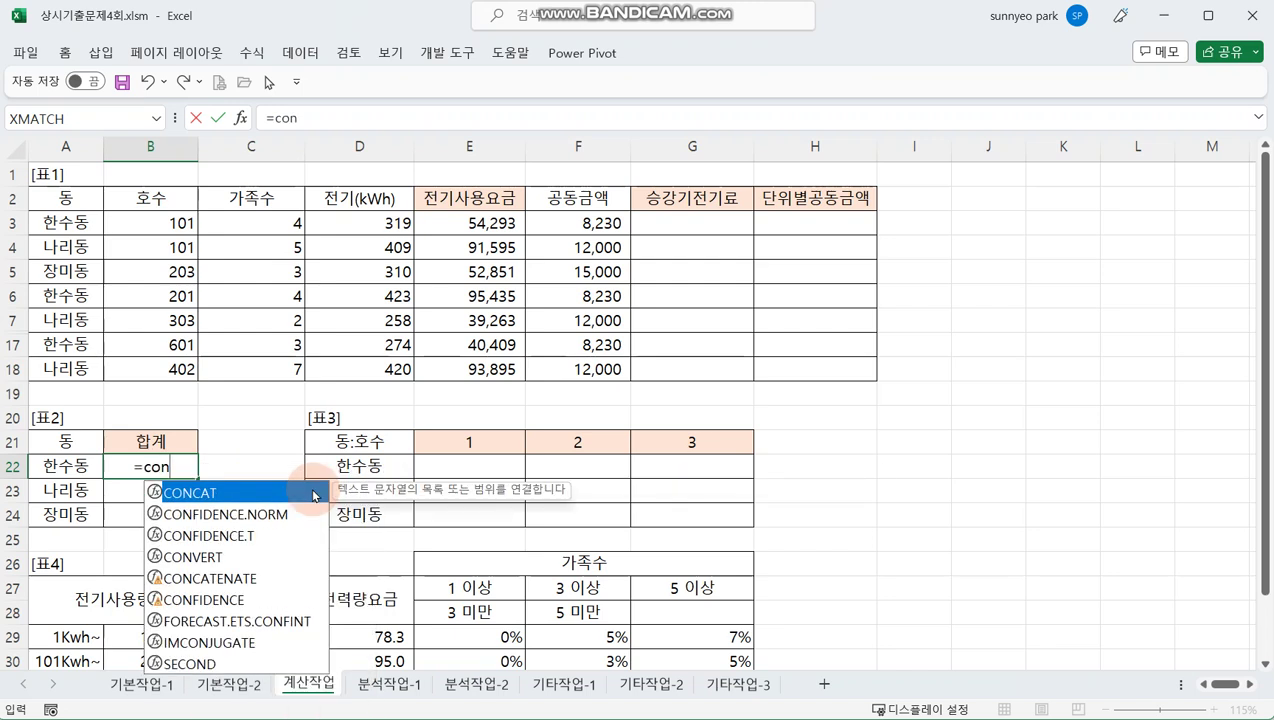
key(Tab)
click(241, 118)
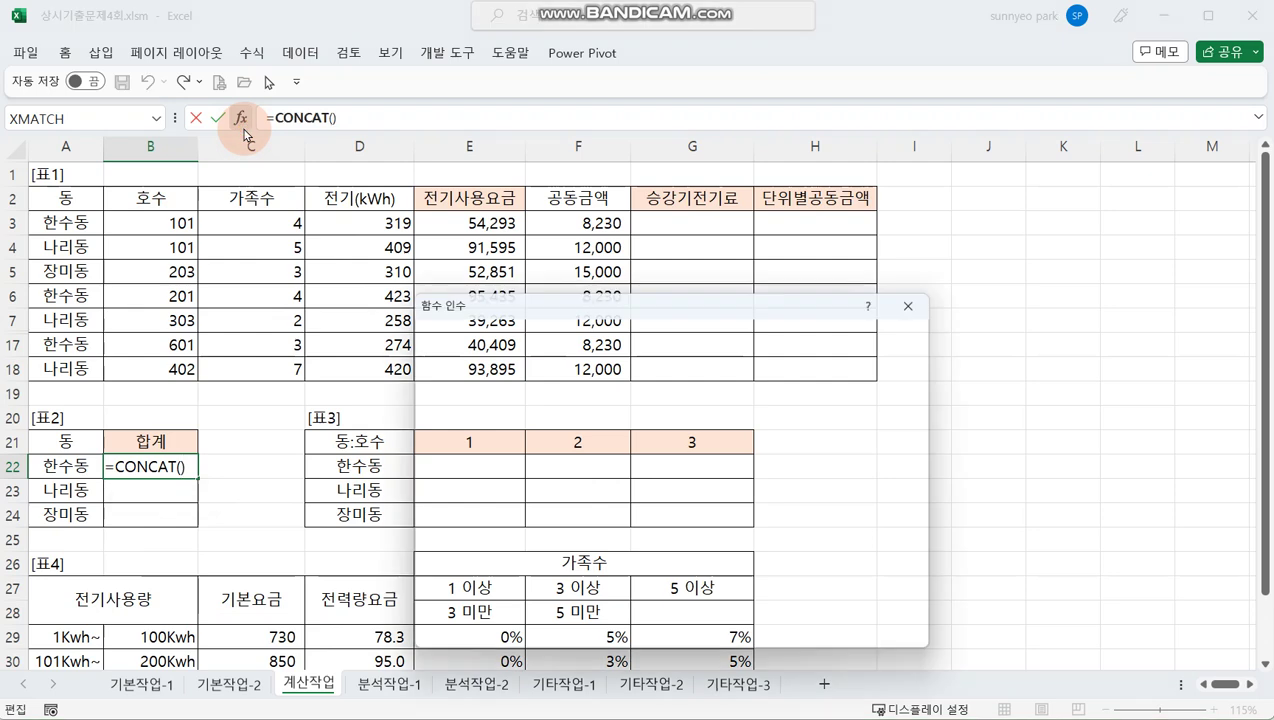
drag(730, 298, 584, 270)
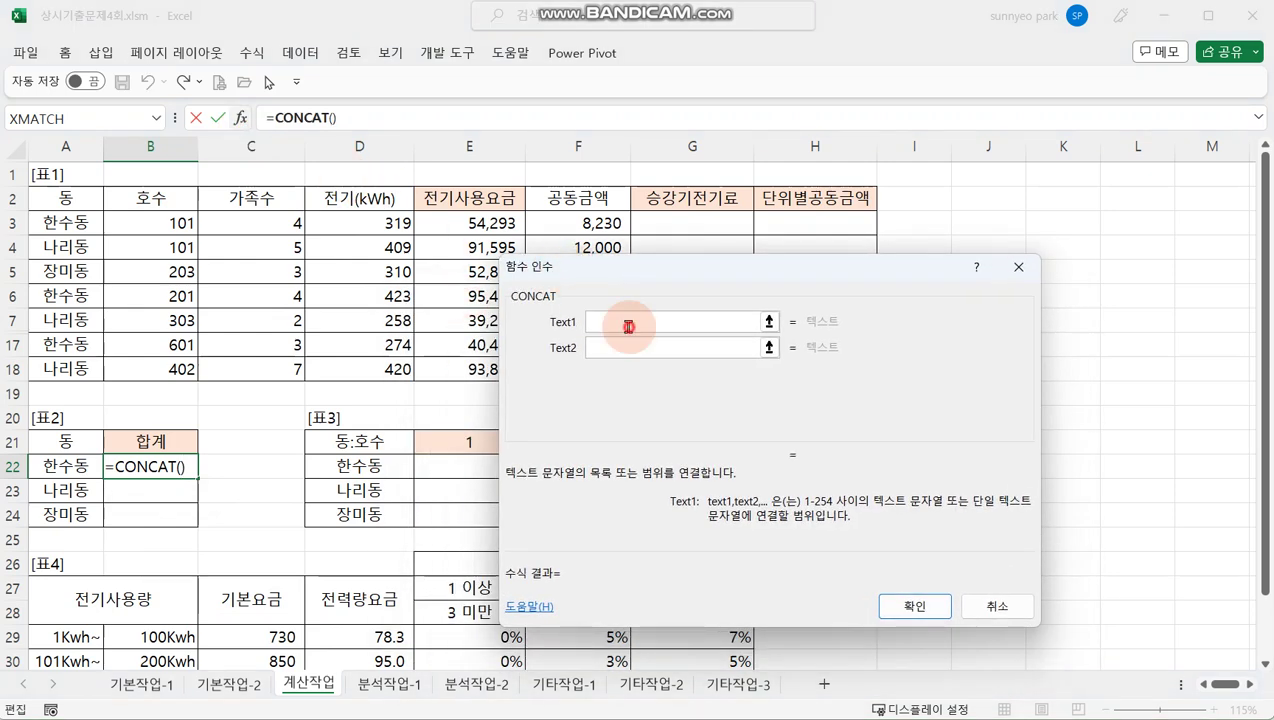
Begin Text1 with the 동 condition sum(($A$3:$A$18=A22)*, using an absolute 동 range
text(sum()
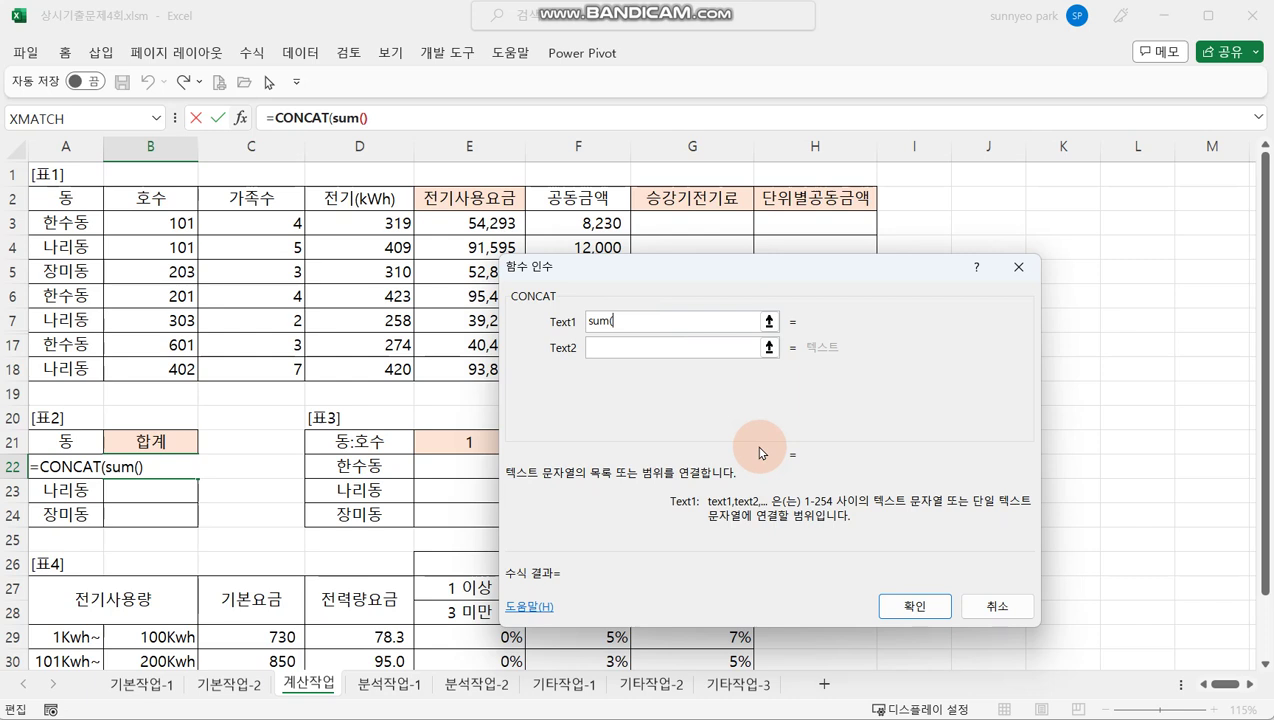
text(()
drag(85, 222, 84, 362)
key(F4)
text(=)
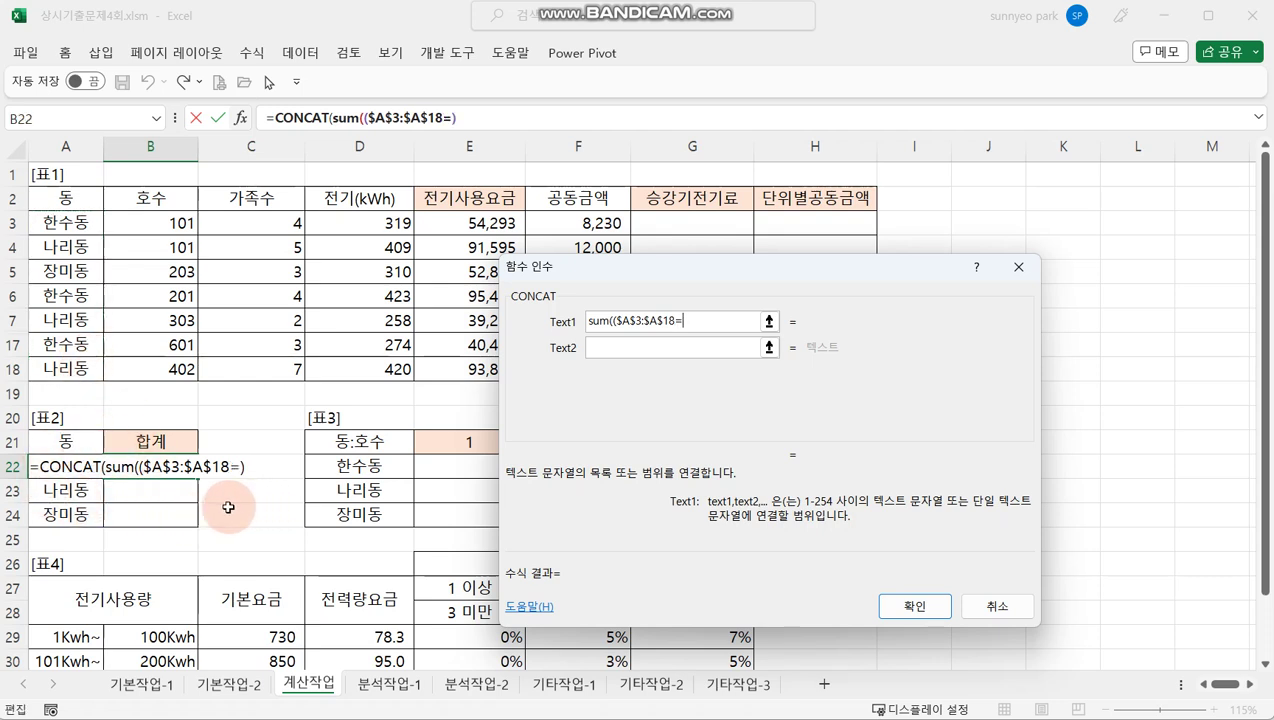
click(66, 466)
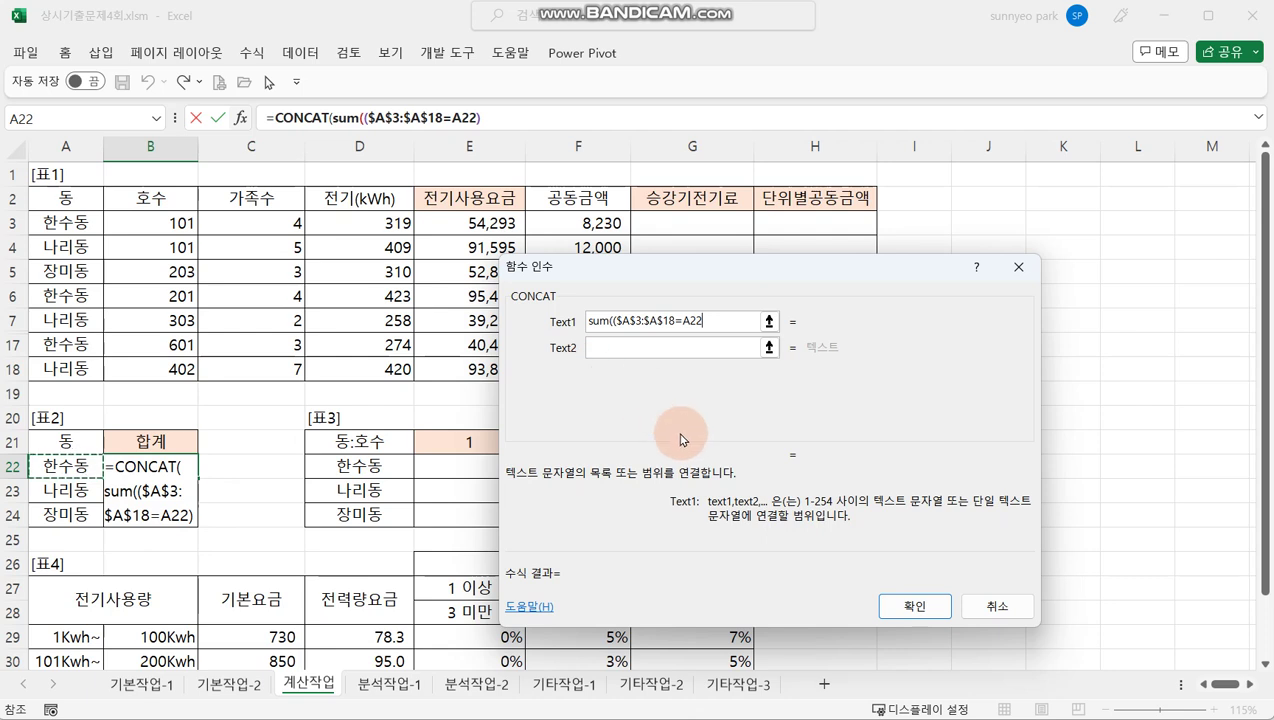
text()*)
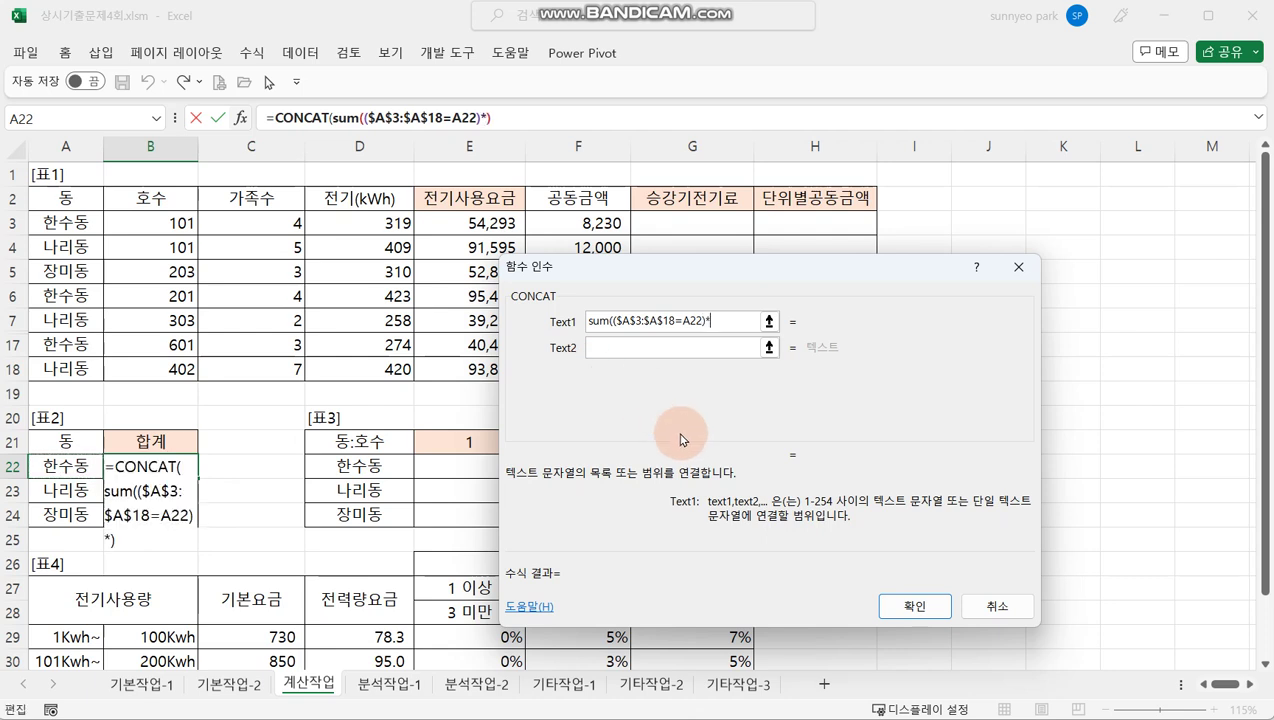
Add the above-average 전기 condition ($D$3:$D$18>average($D$3:$D$18))* to Text1
text(()
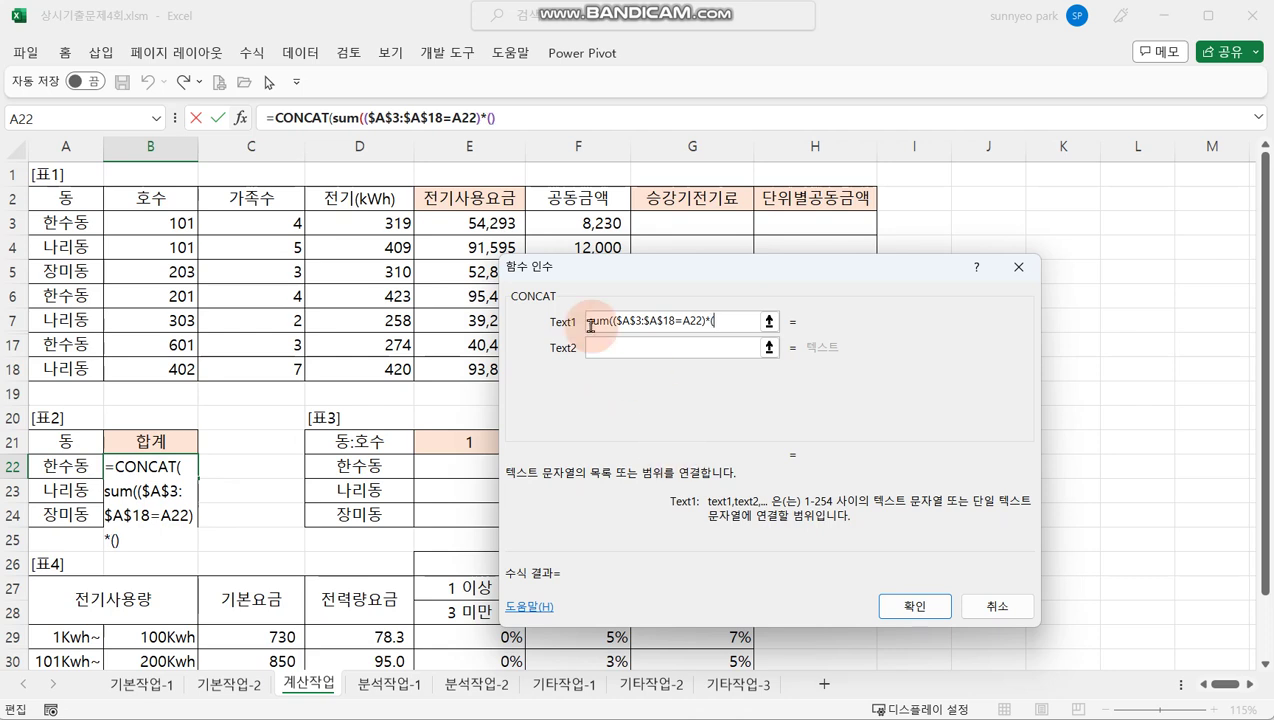
drag(355, 224, 372, 367)
key(F4)
text(>)
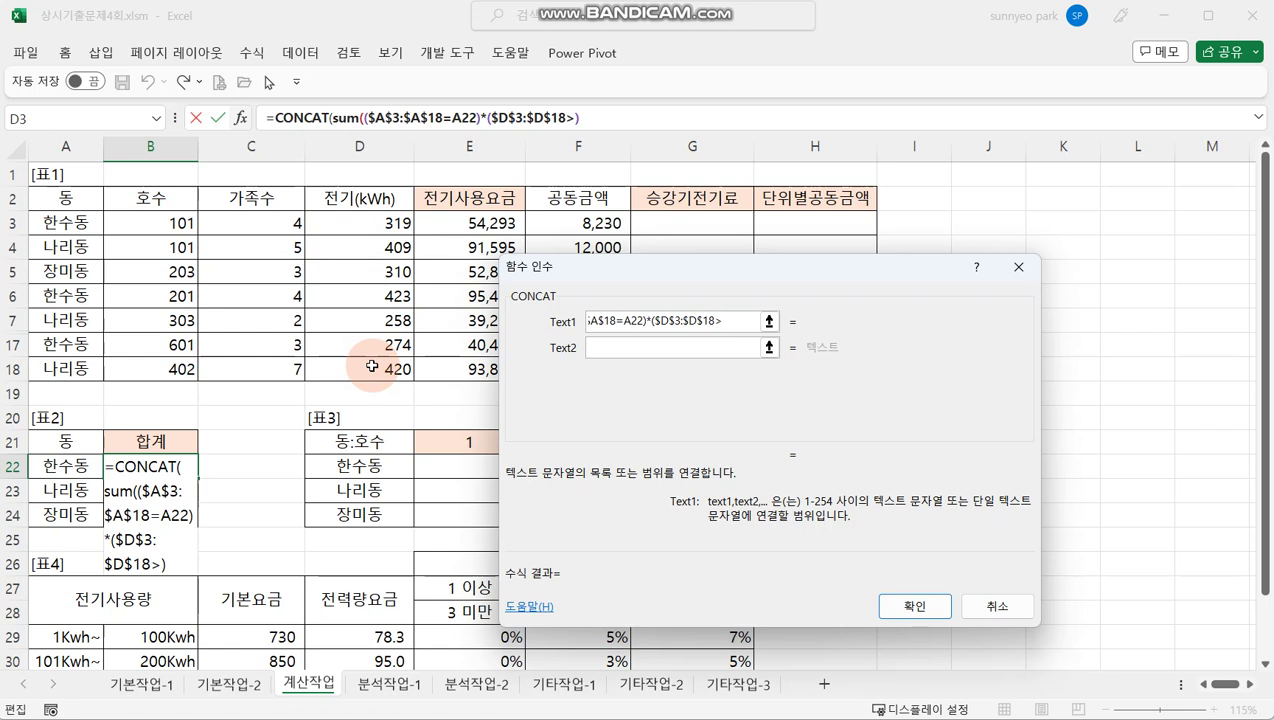
text(average()
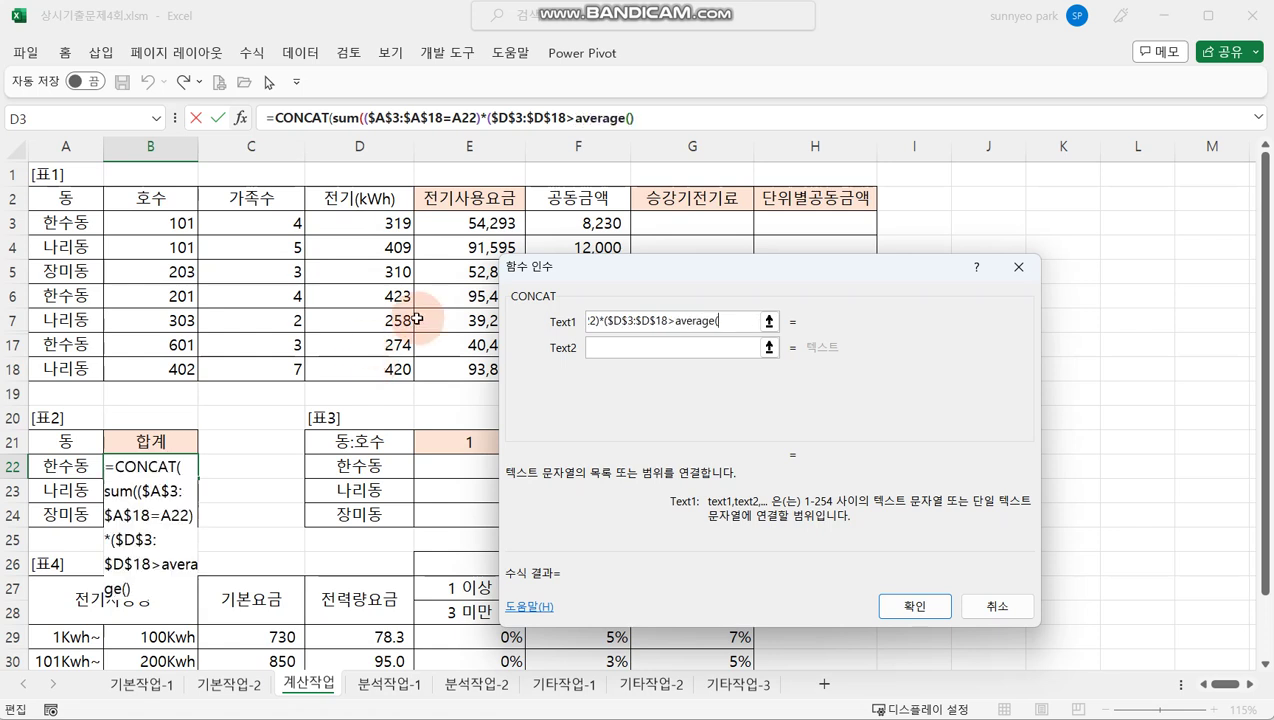
drag(383, 224, 371, 358)
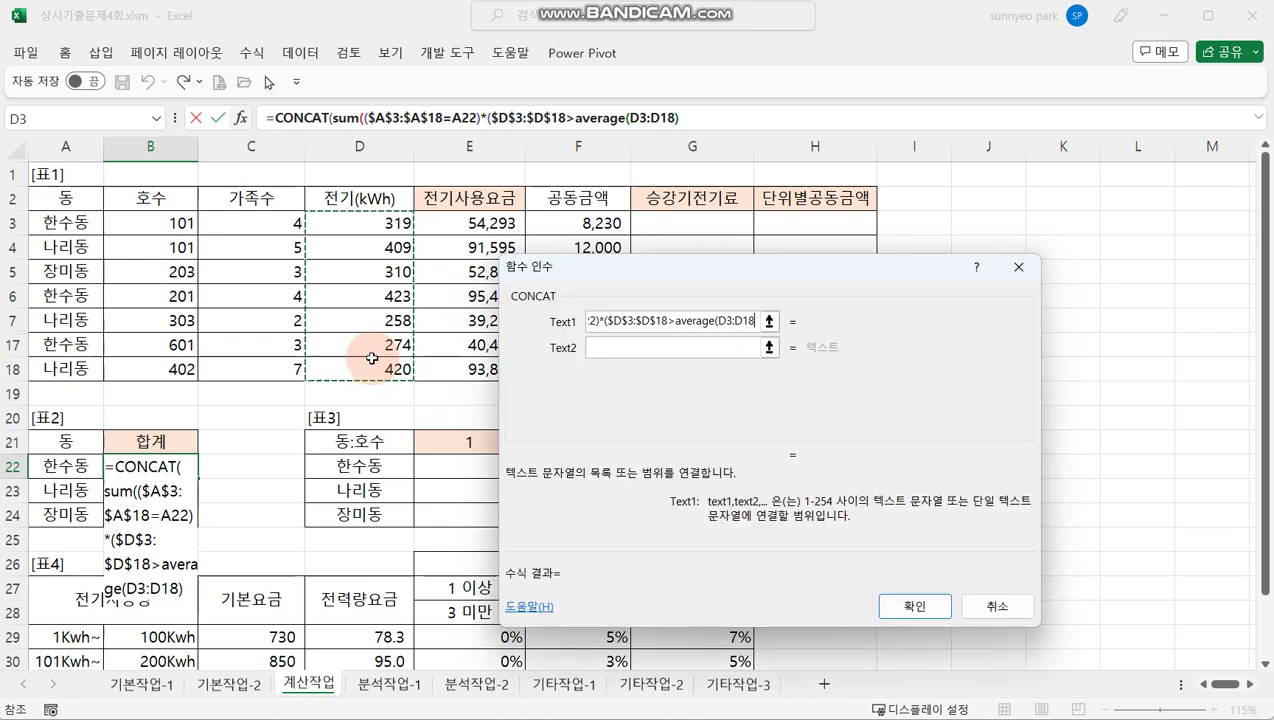
key(F4)
text()*)
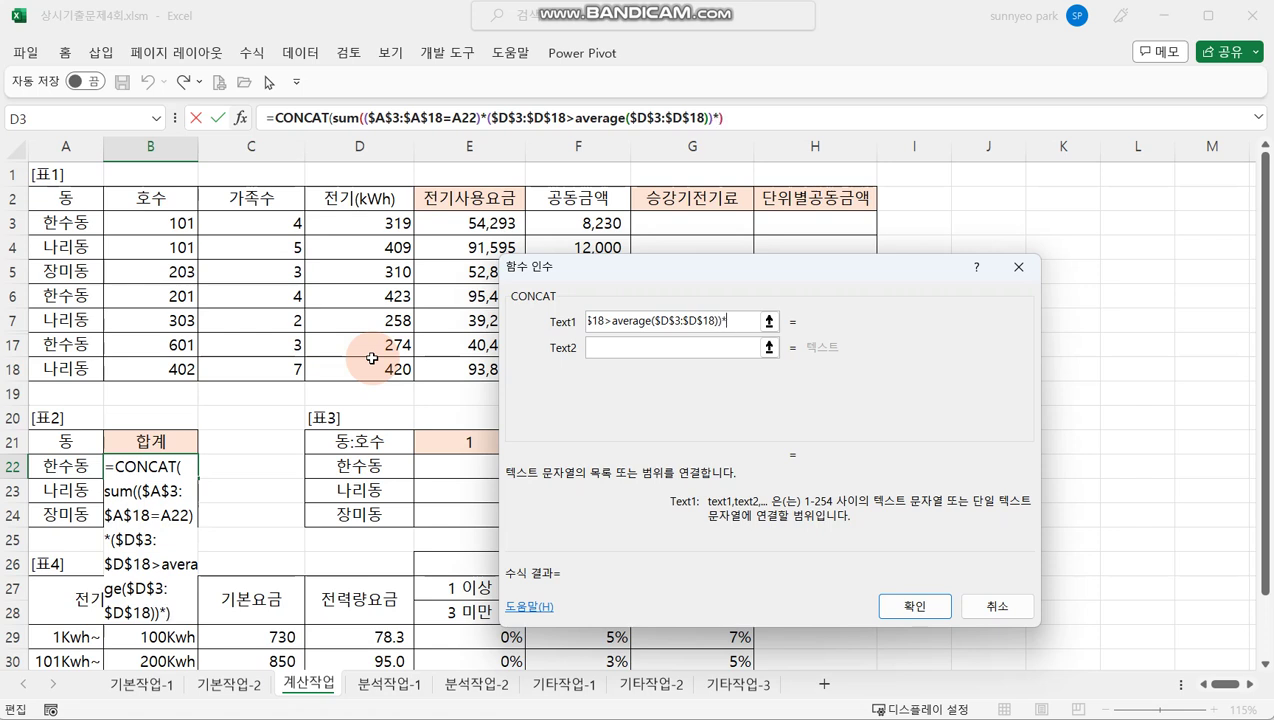
Finish Text1 with the absolute 전기 range $D$3:$D$18 and a closing parenthesis, and set Text2 to an opening parenthesis
drag(382, 220, 375, 365)
key(F4)
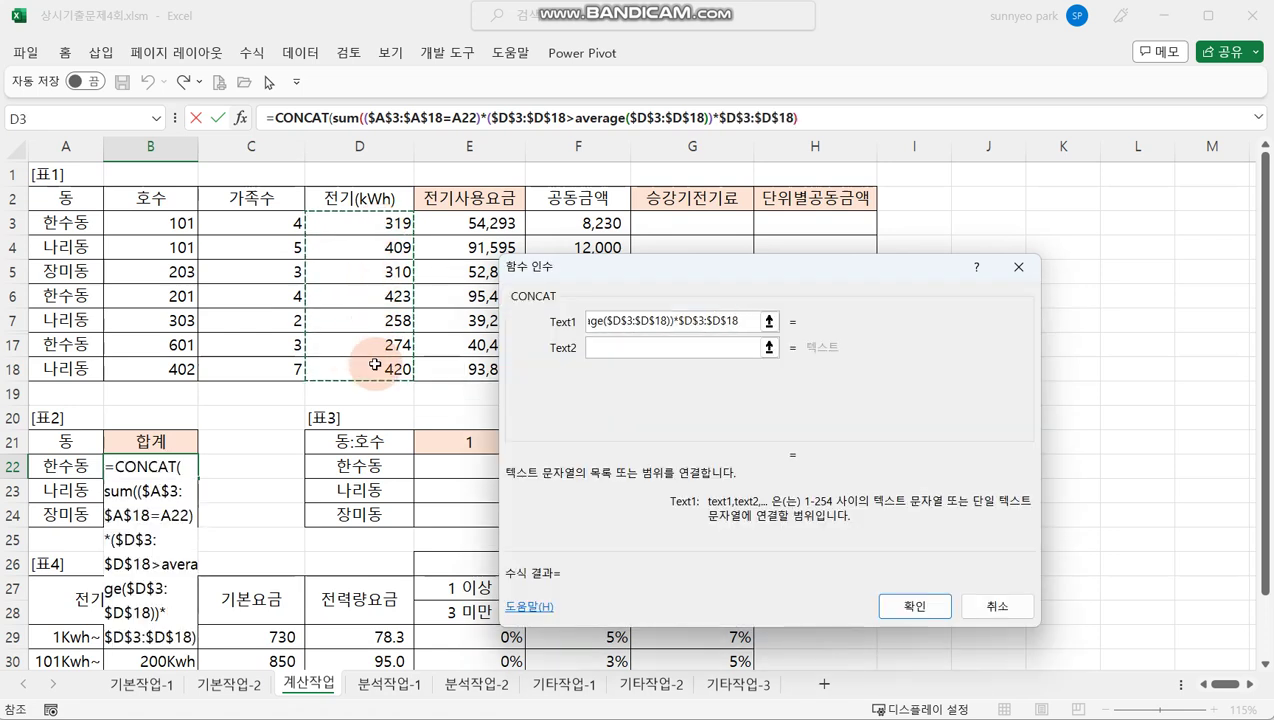
text())
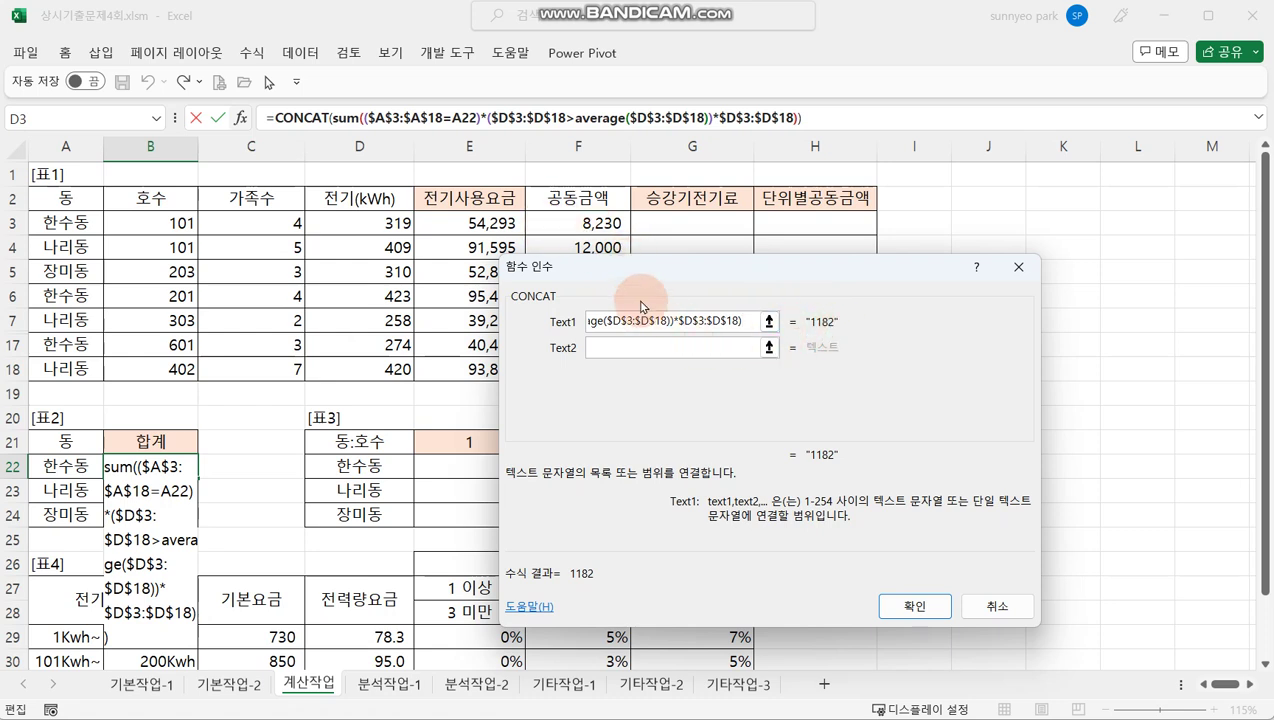
click(731, 349)
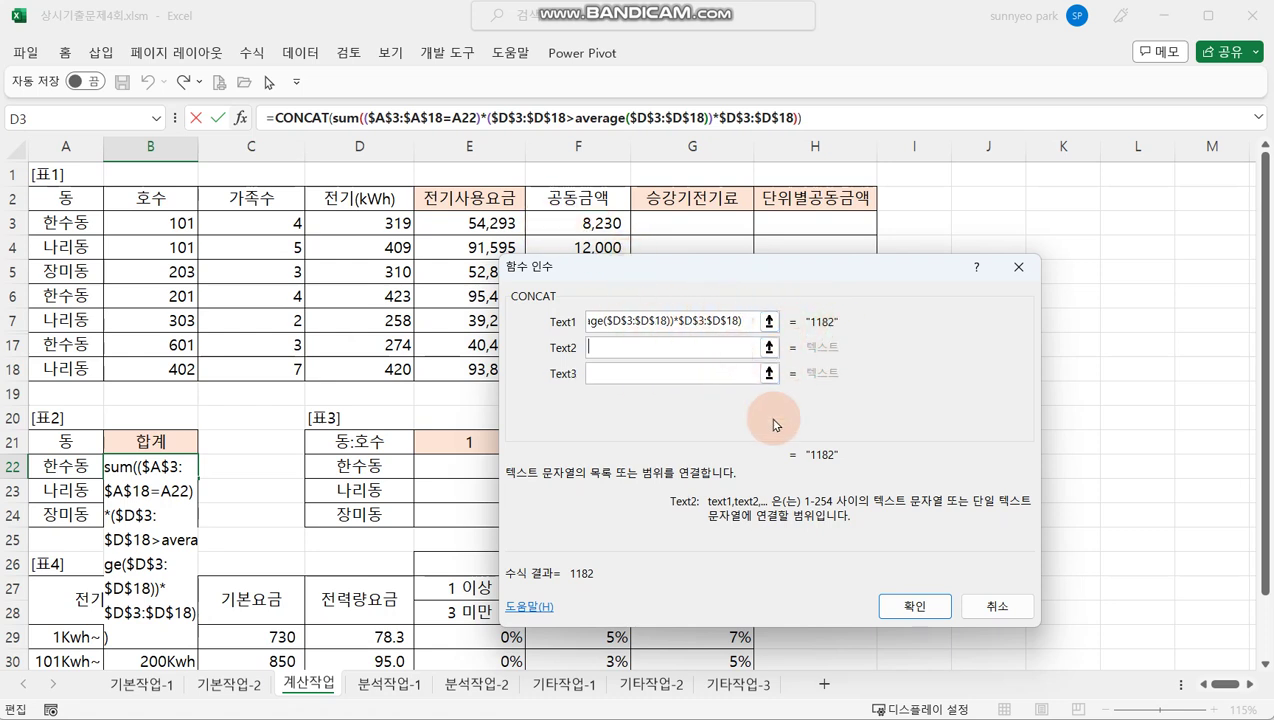
text(()
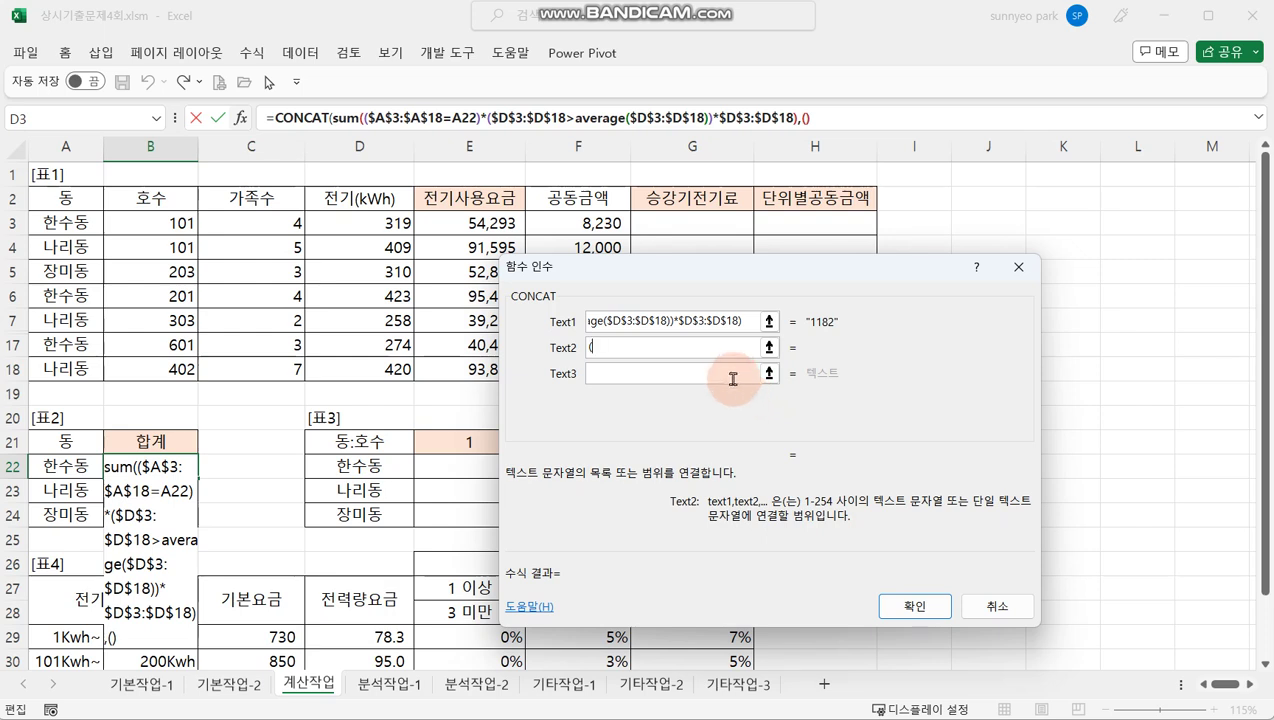
click(731, 373)
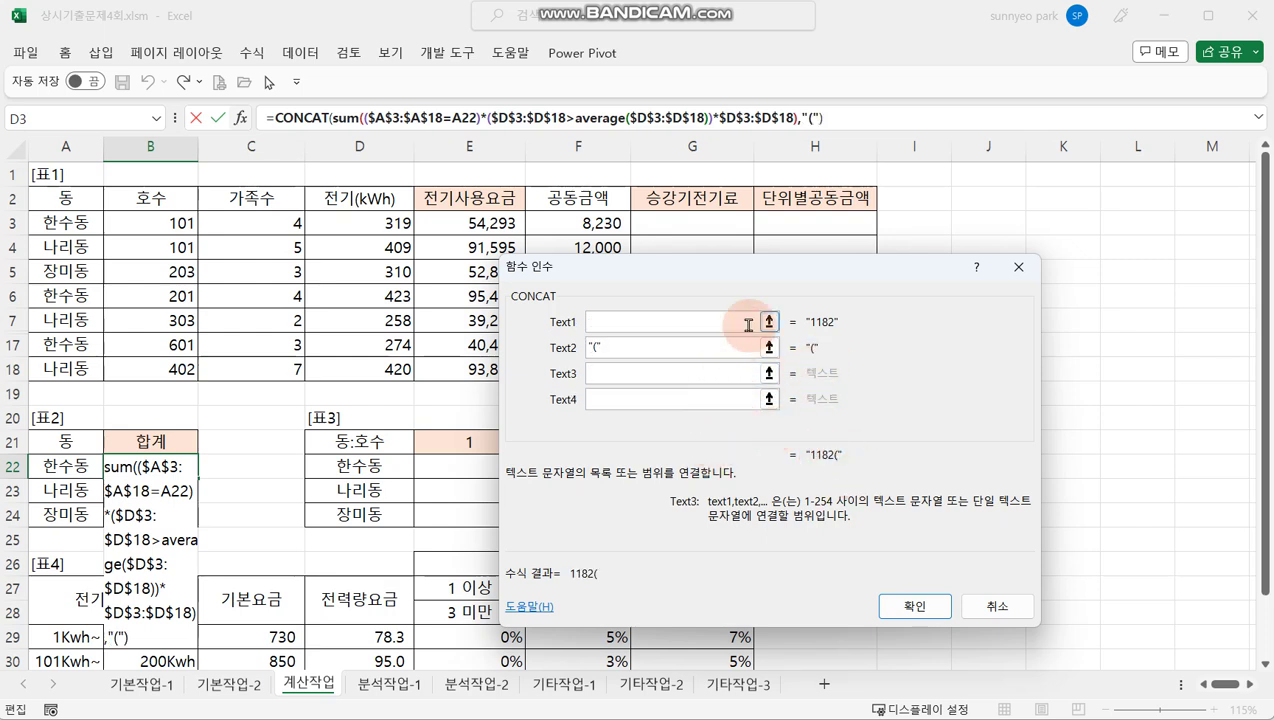
Copy the Text1 formula into Text3, remove its *$D$3:$D$18 factor to form the household count, and check it
drag(748, 323, 518, 320)
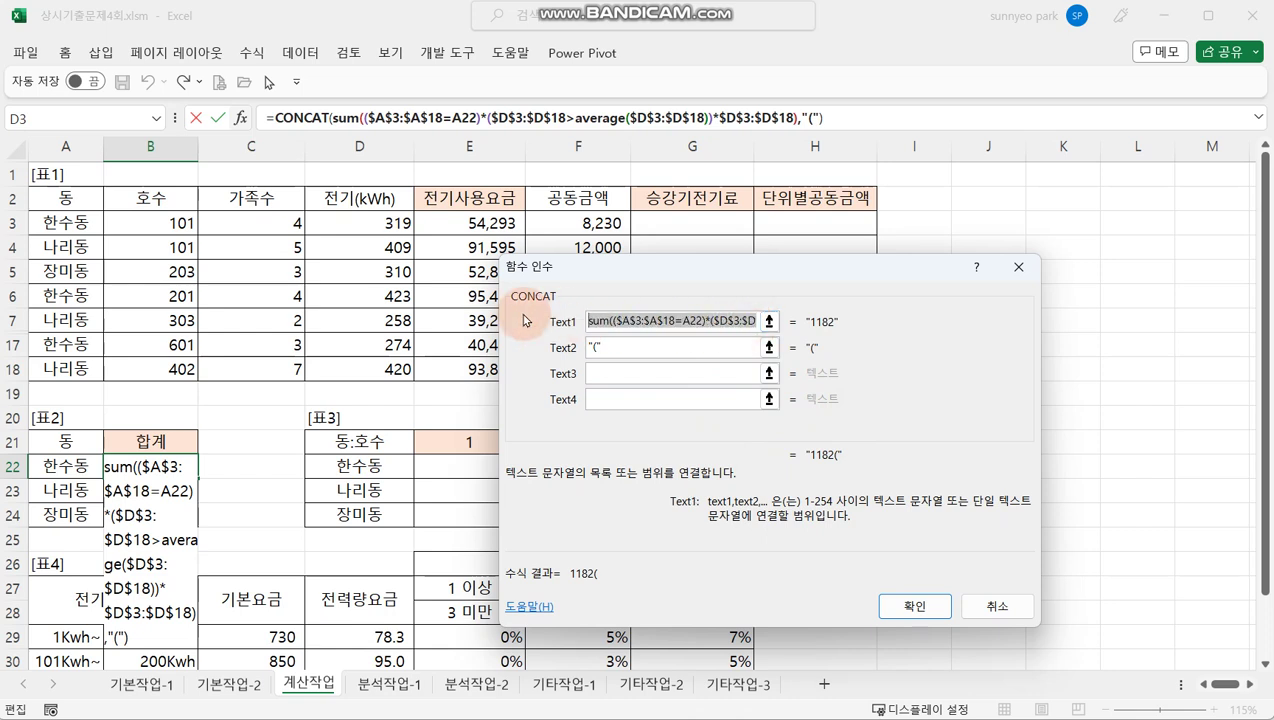
click(621, 378)
key(ctrl+v)
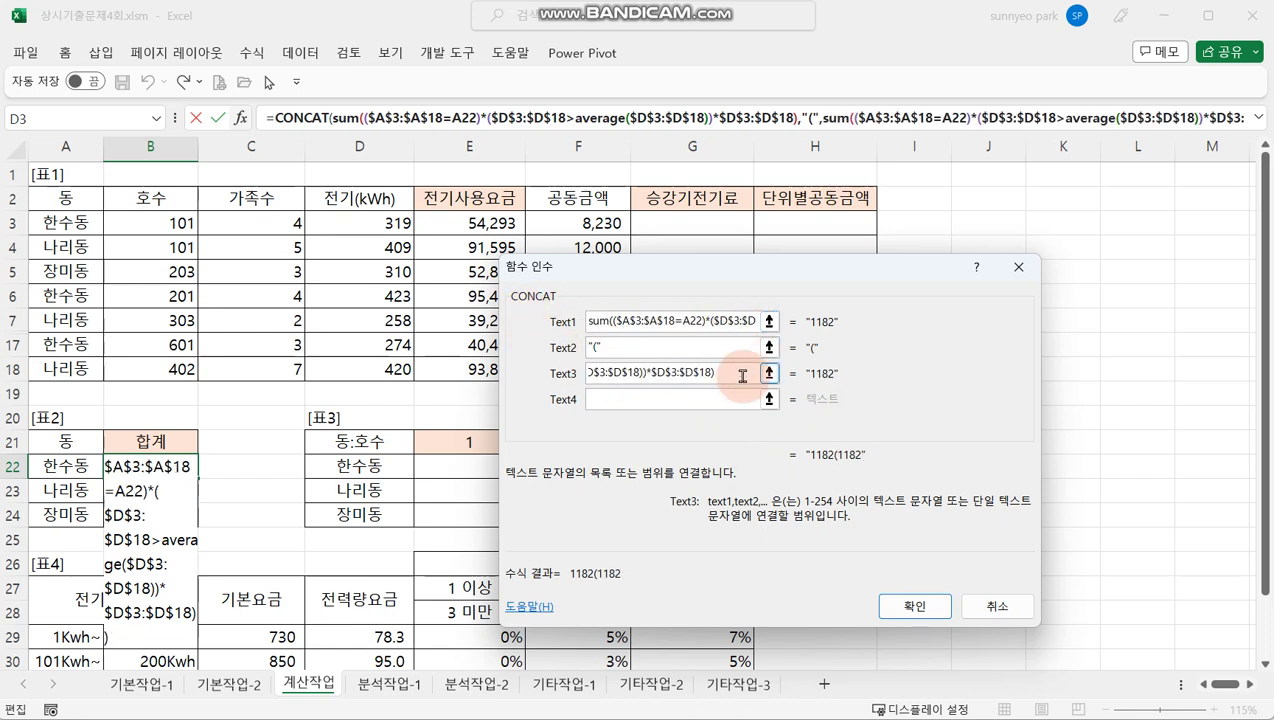
key(BackSpace)
key(BackSpace)
key(BackSpace)
key(BackSpace)
key(BackSpace)
key(BackSpace)
key(BackSpace)
key(BackSpace)
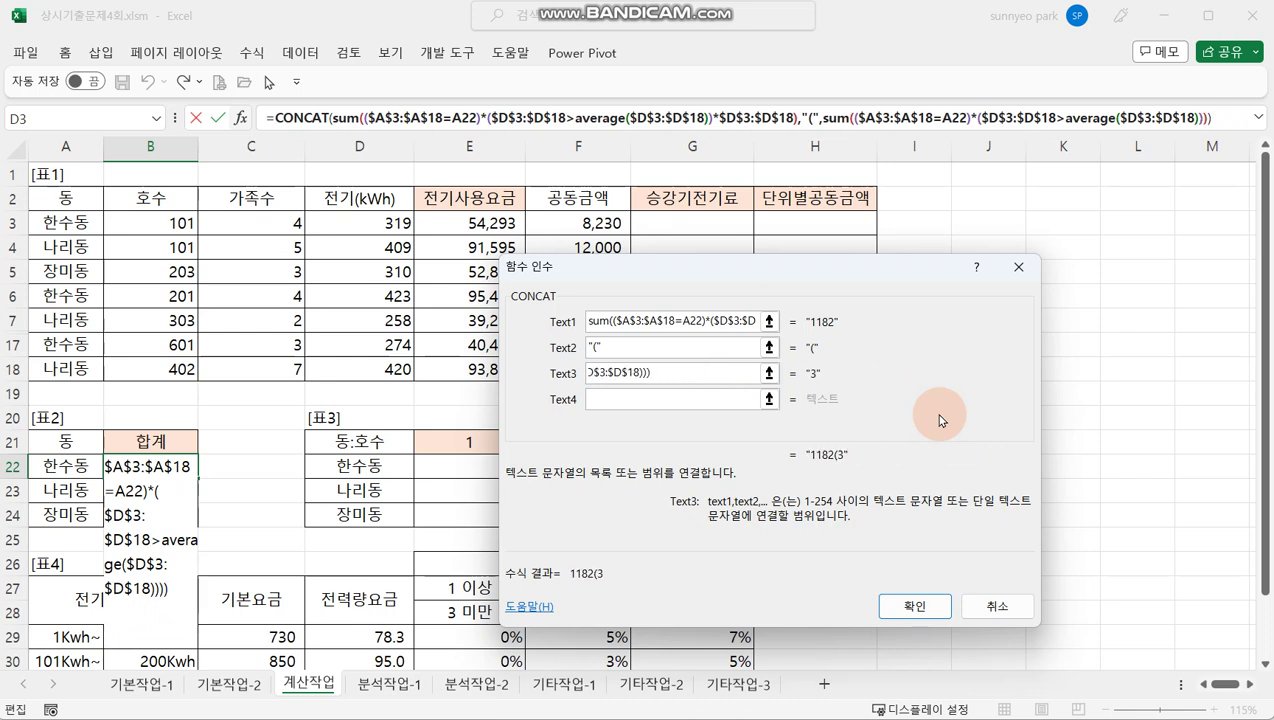
click(667, 372)
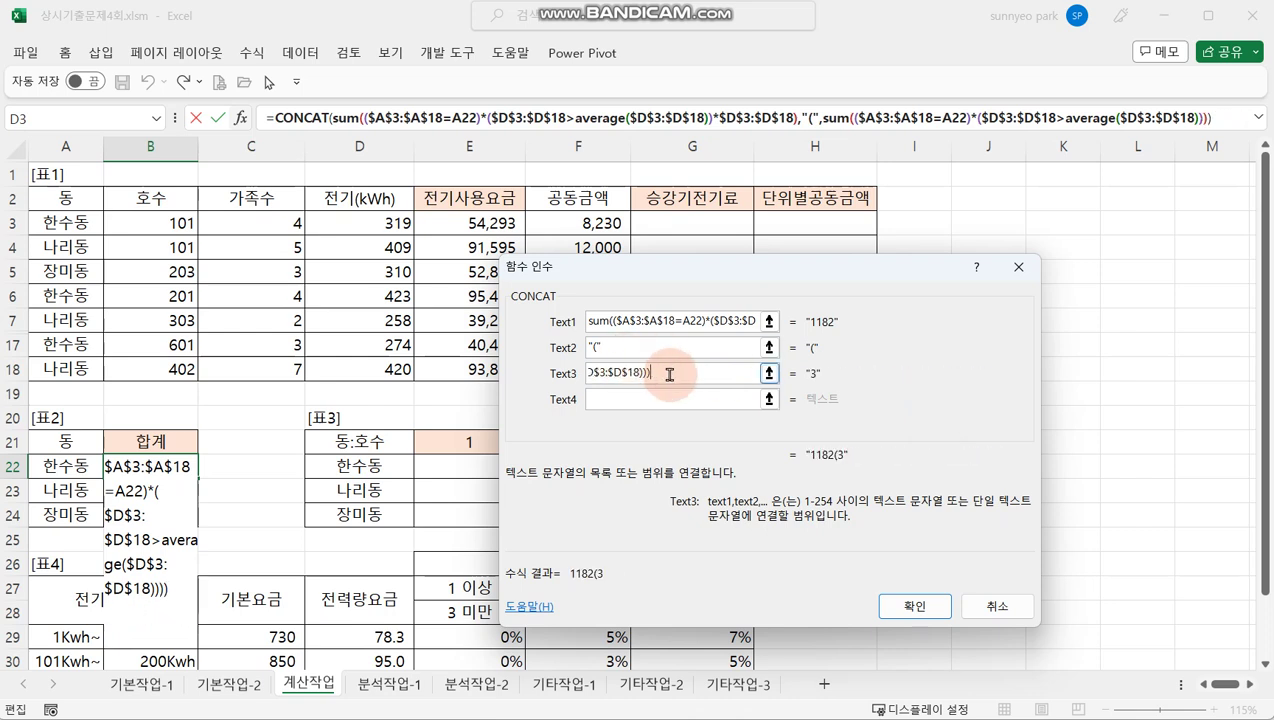
drag(651, 373, 595, 372)
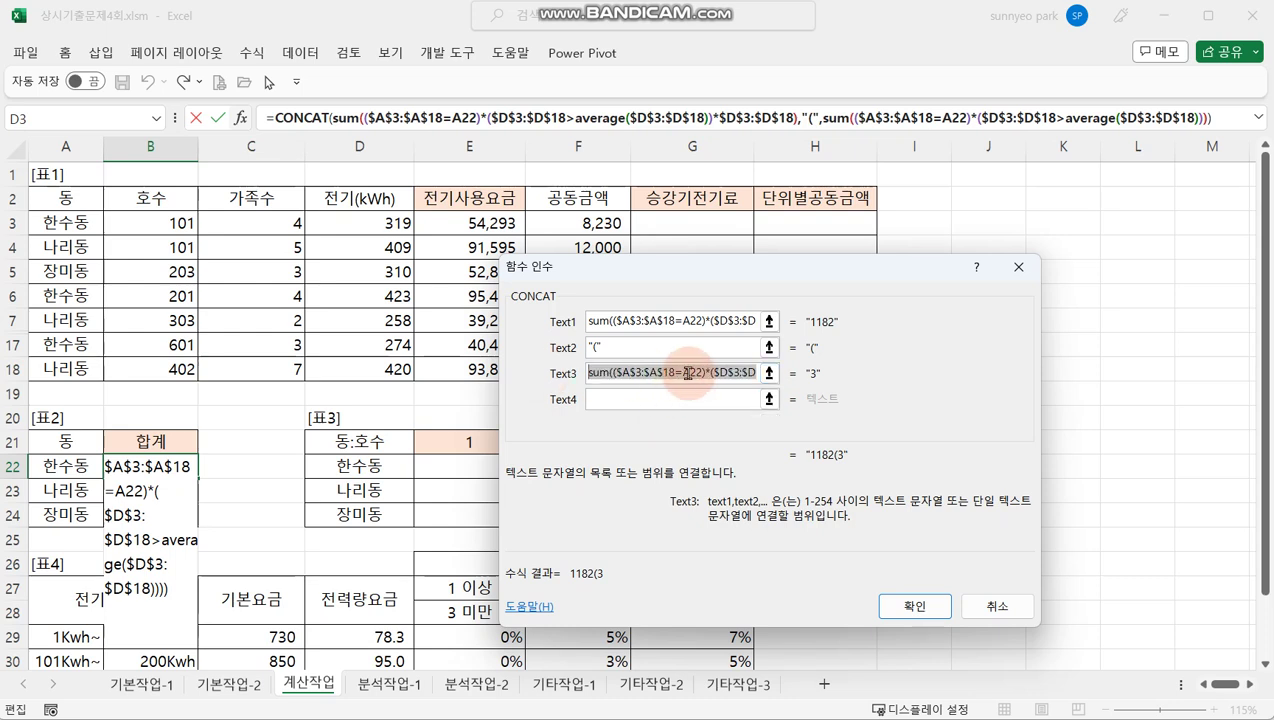
click(703, 372)
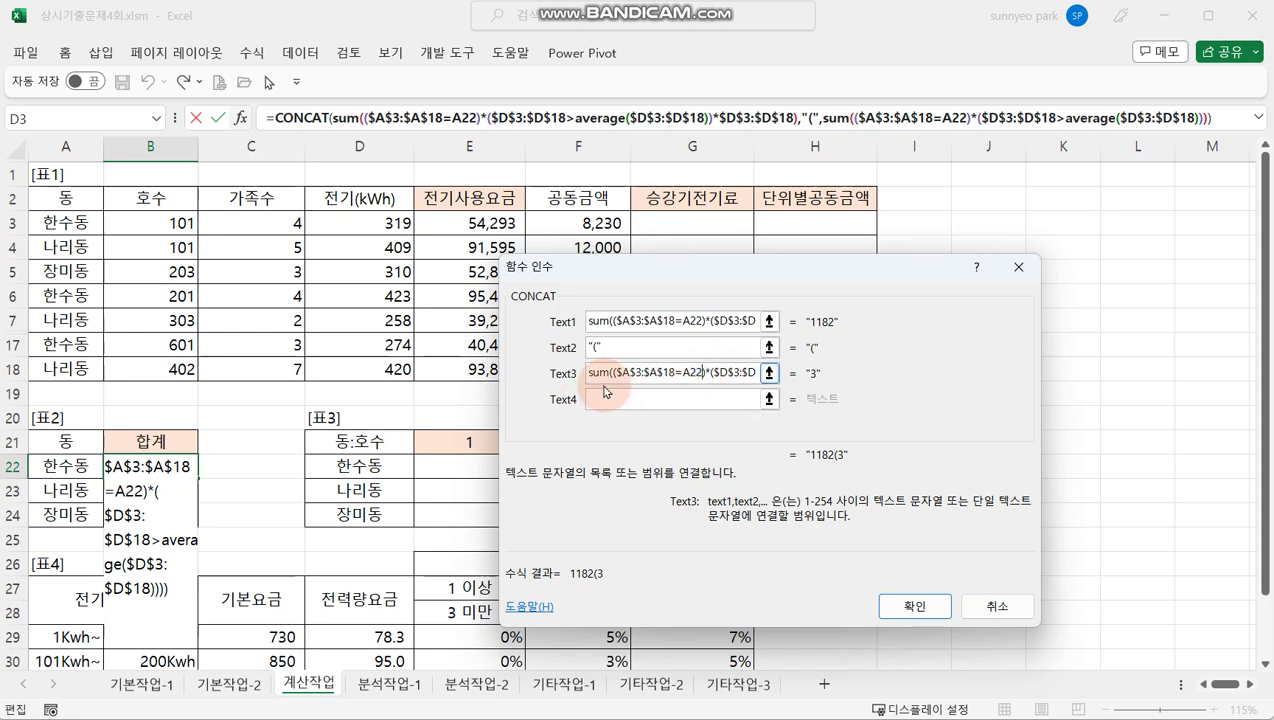
Set Text4 to 세대) and enter the CONCAT formula in B22 as an array formula
click(723, 397)
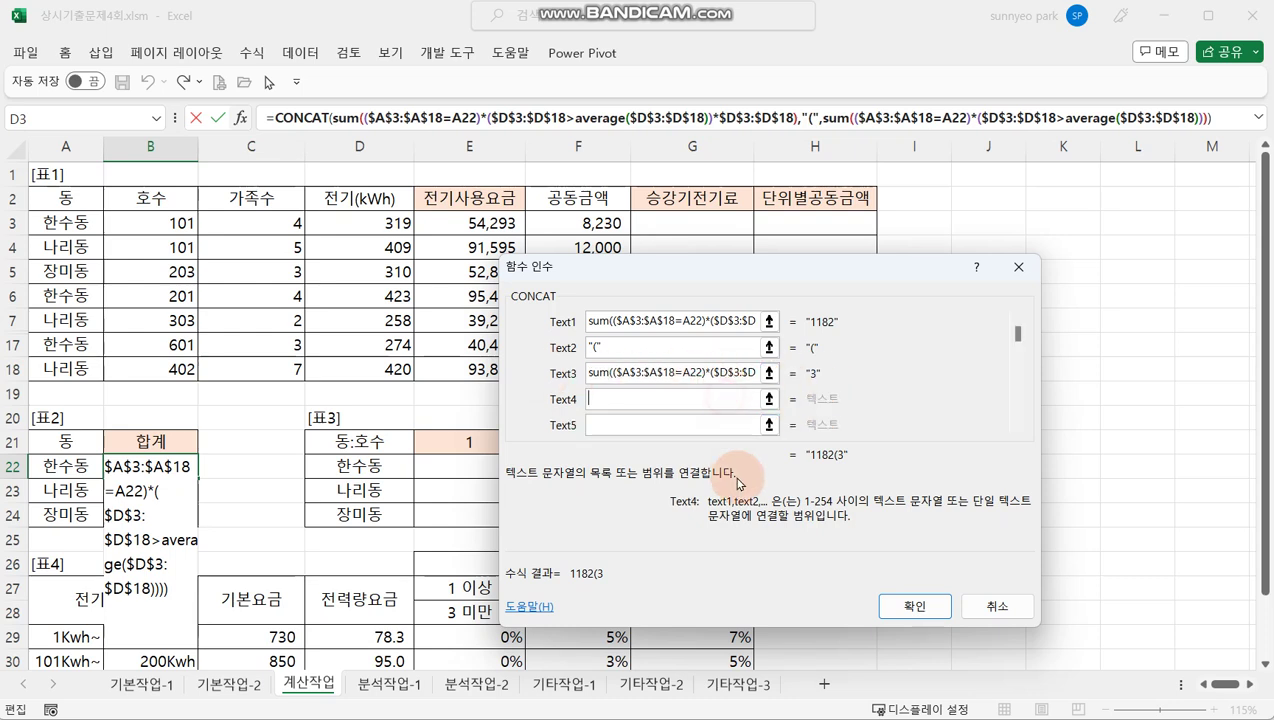
text(세대)
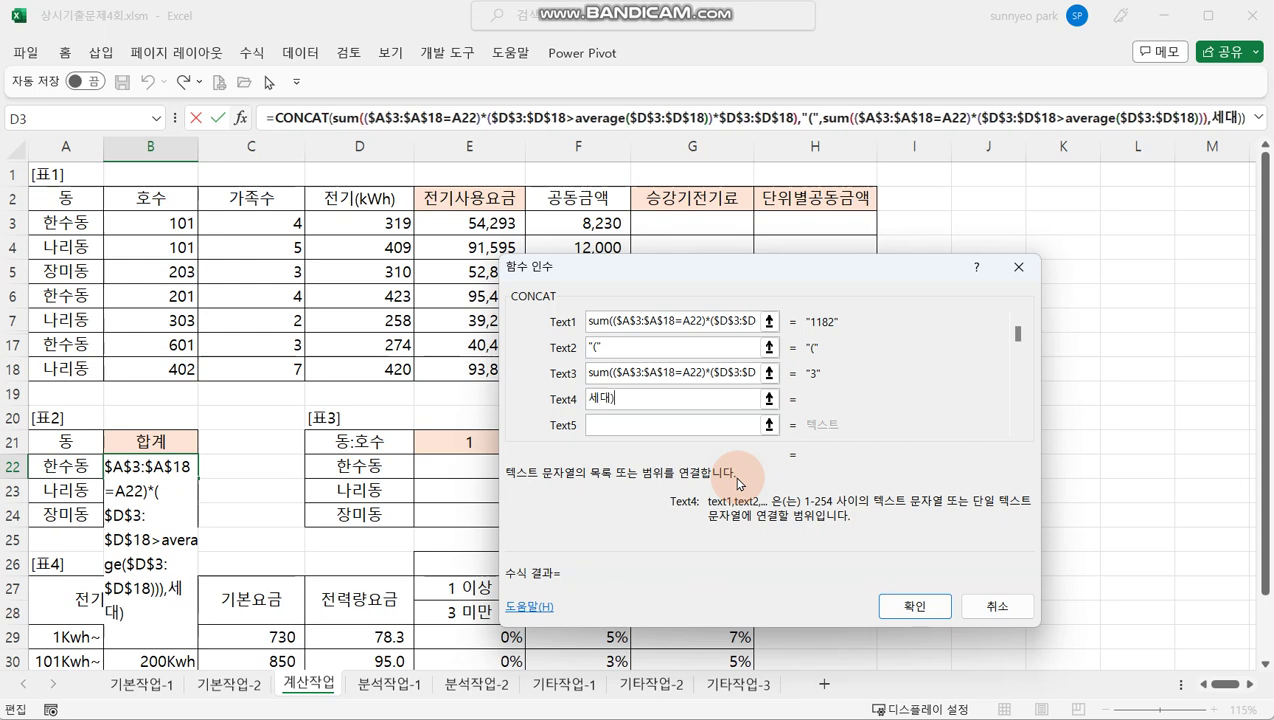
key(Tab)
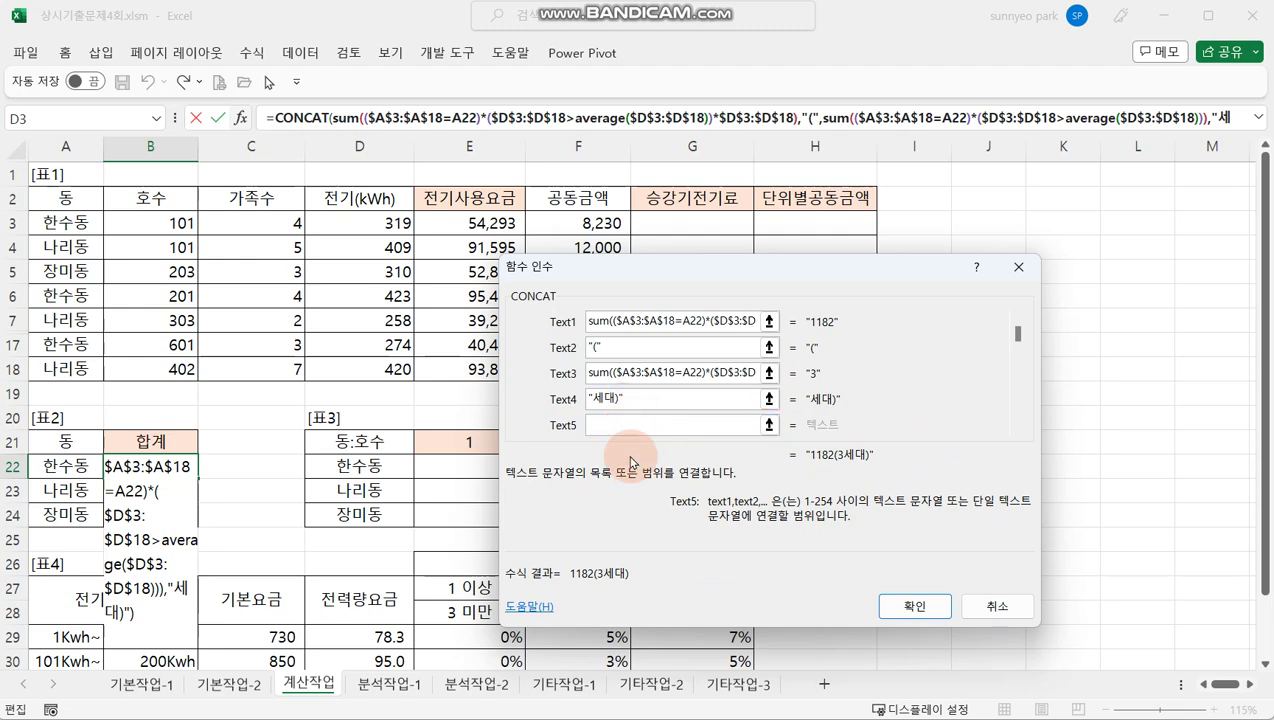
key(ctrl+shift+Return)
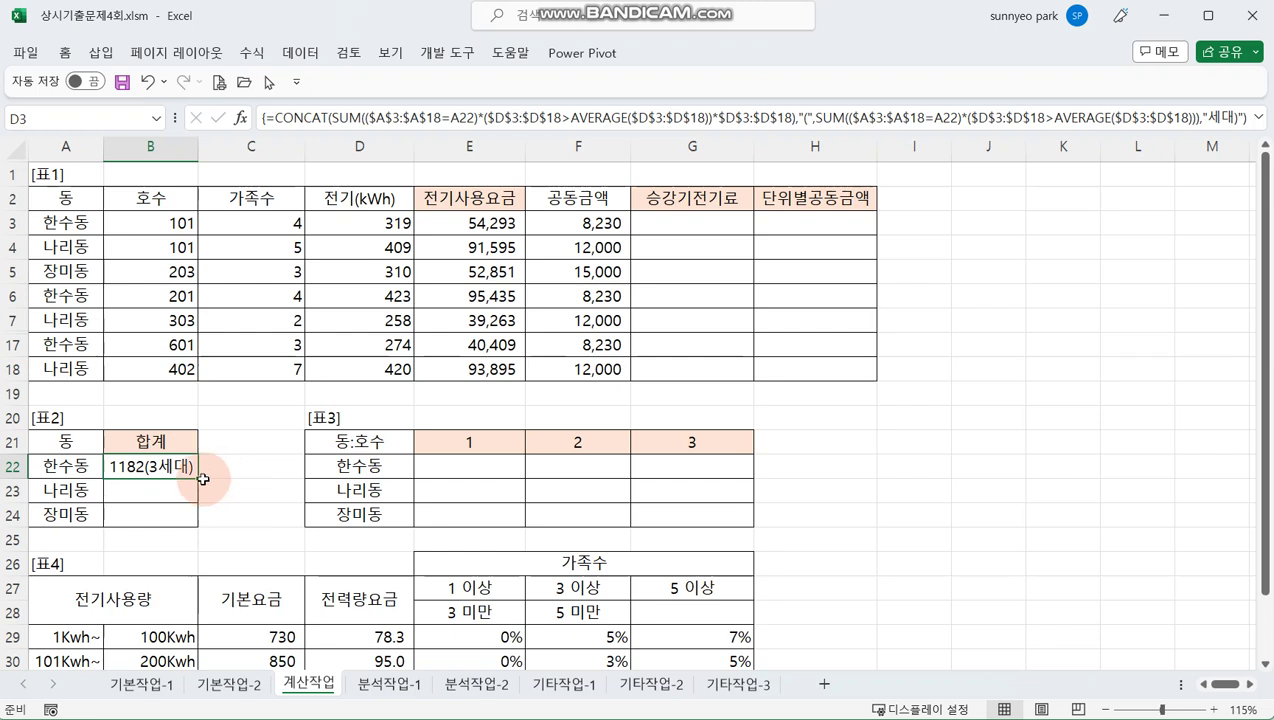
Fill the array formula from B22 down to B24 and check the copies in B23 and B24, keeping B24 an array formula
drag(199, 477, 195, 516)
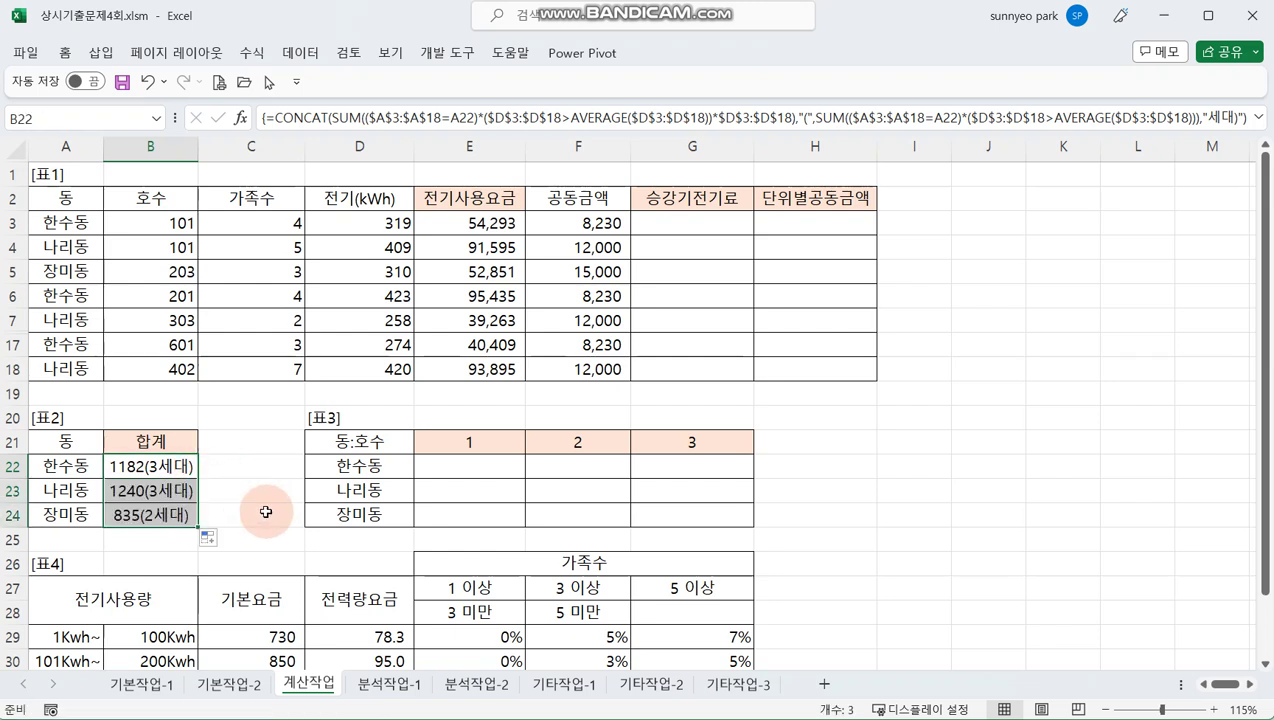
click(175, 490)
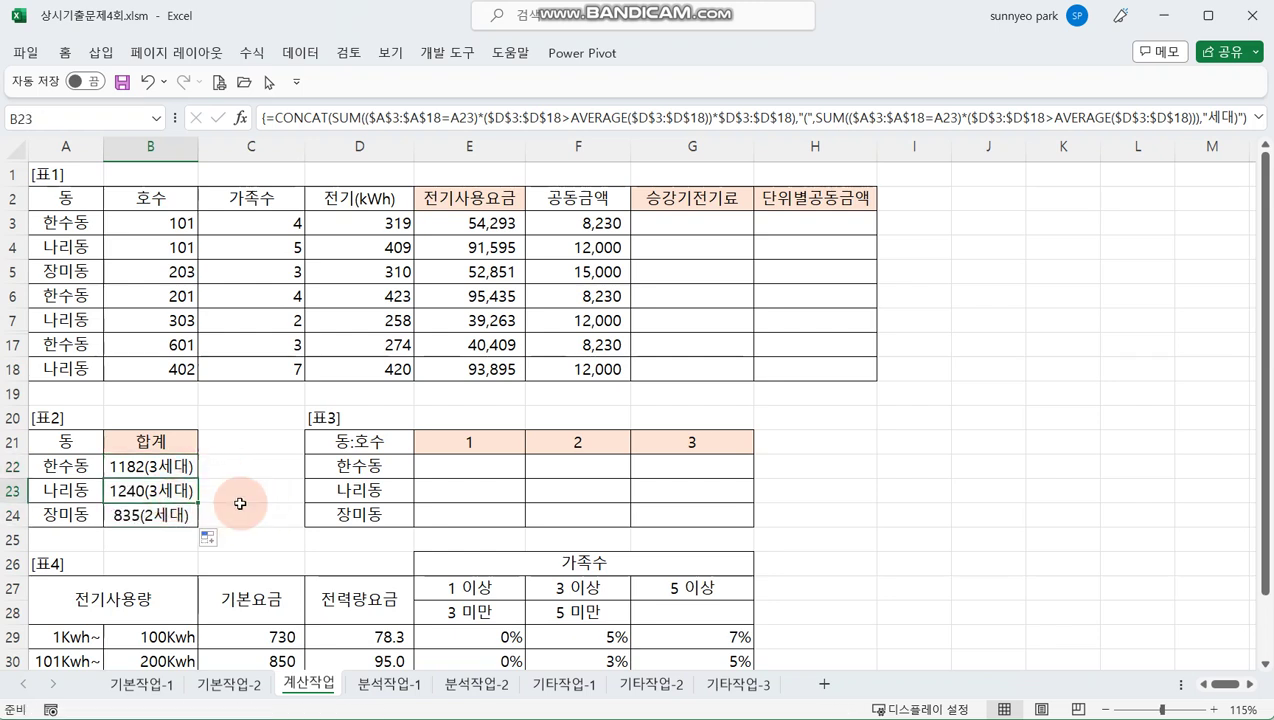
click(177, 515)
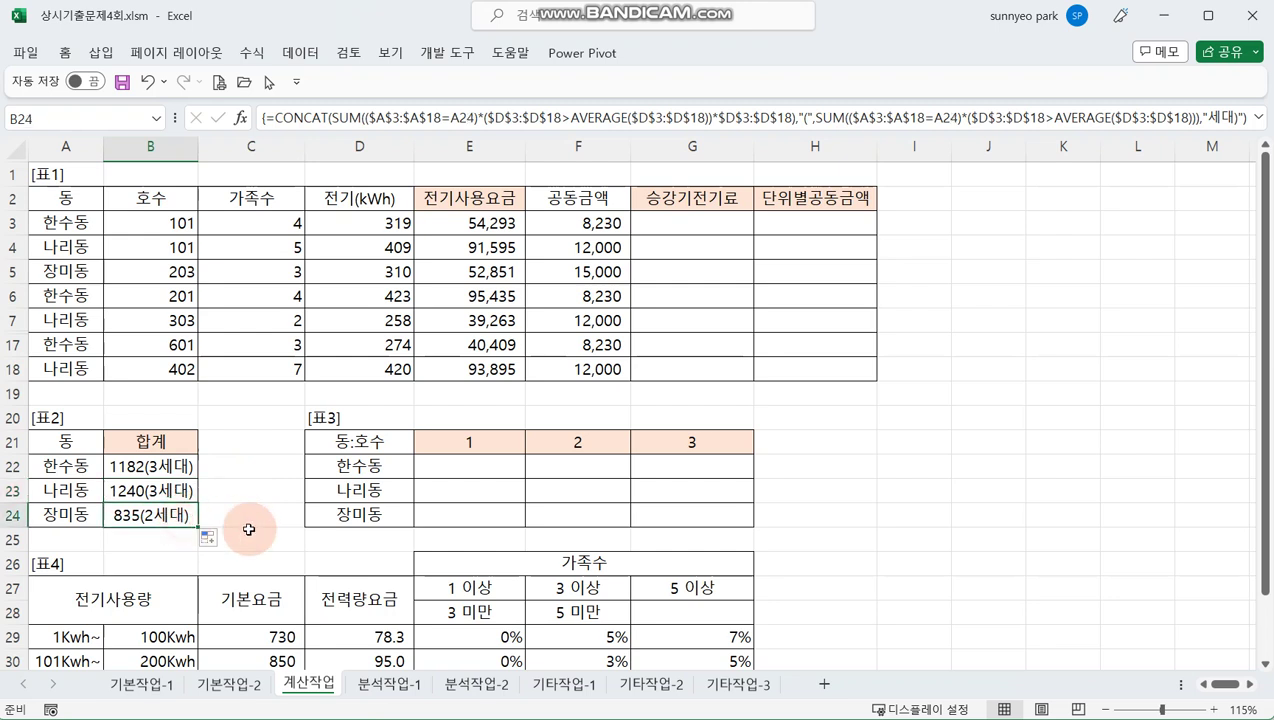
key(F2)
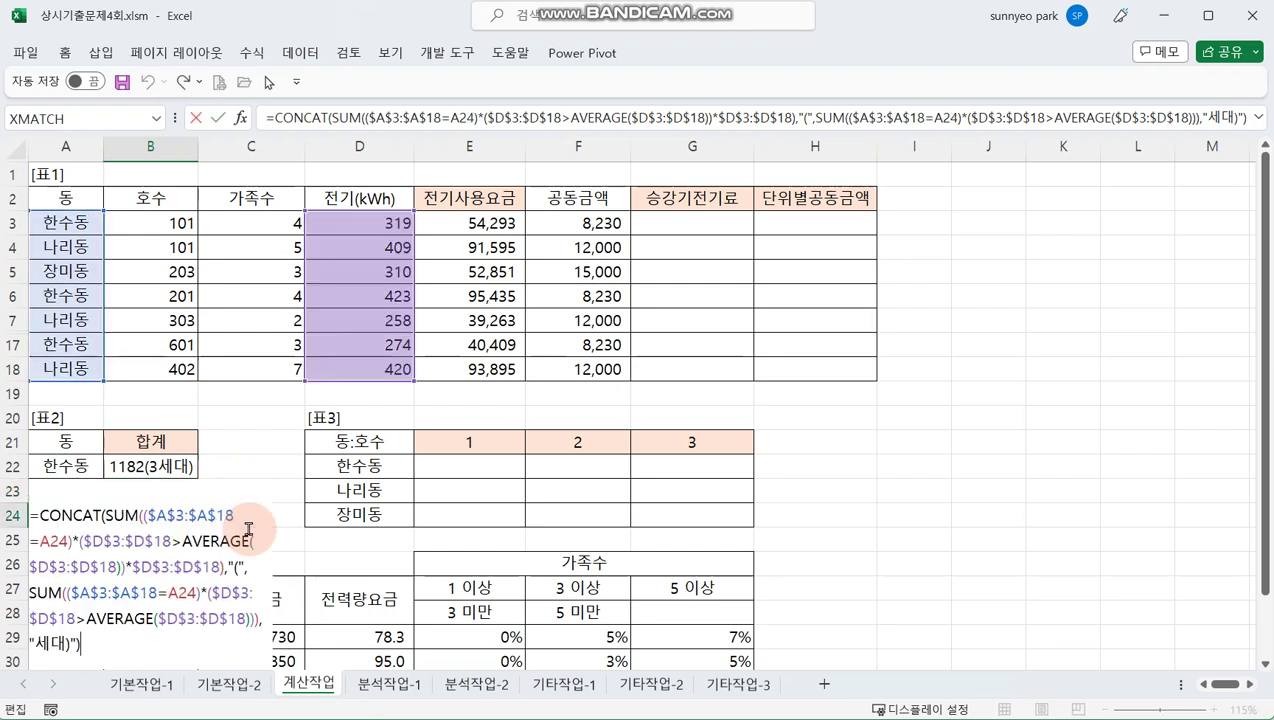
key(ctrl+shift+Return)
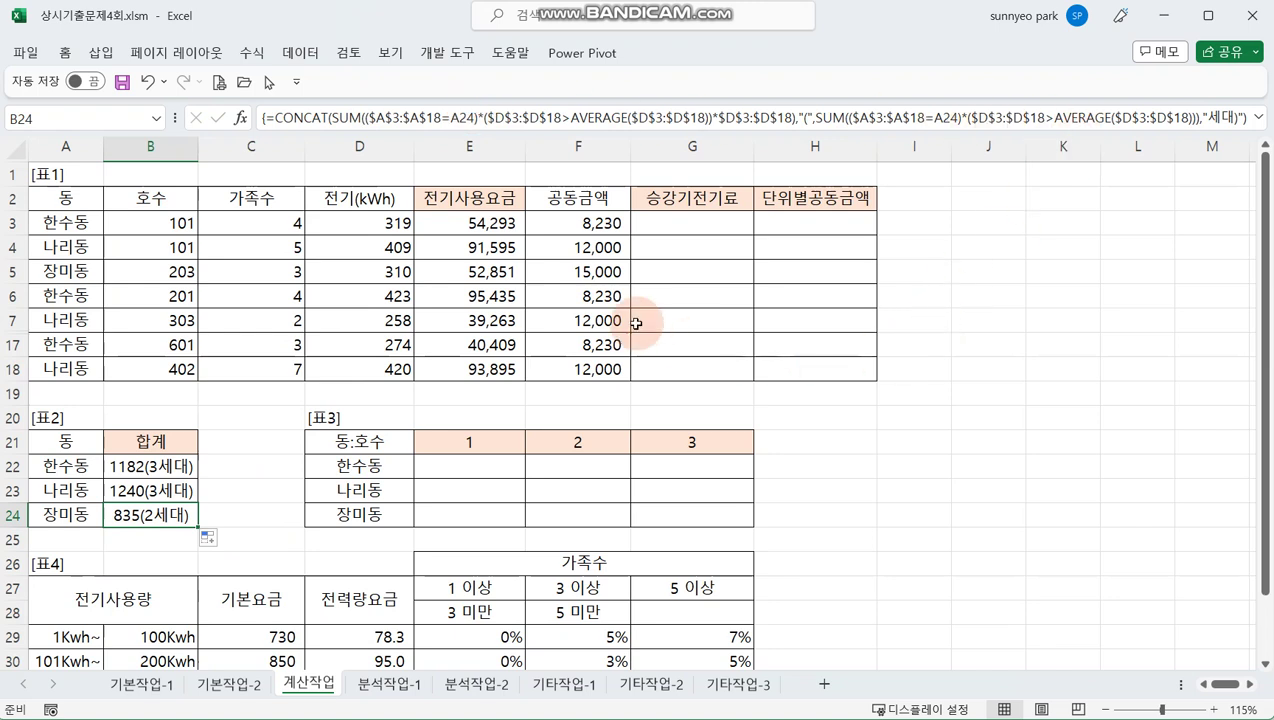
Switch back to Notepad to view the outlined total and count formulas
mouse_move(762, 710)
click(828, 663)
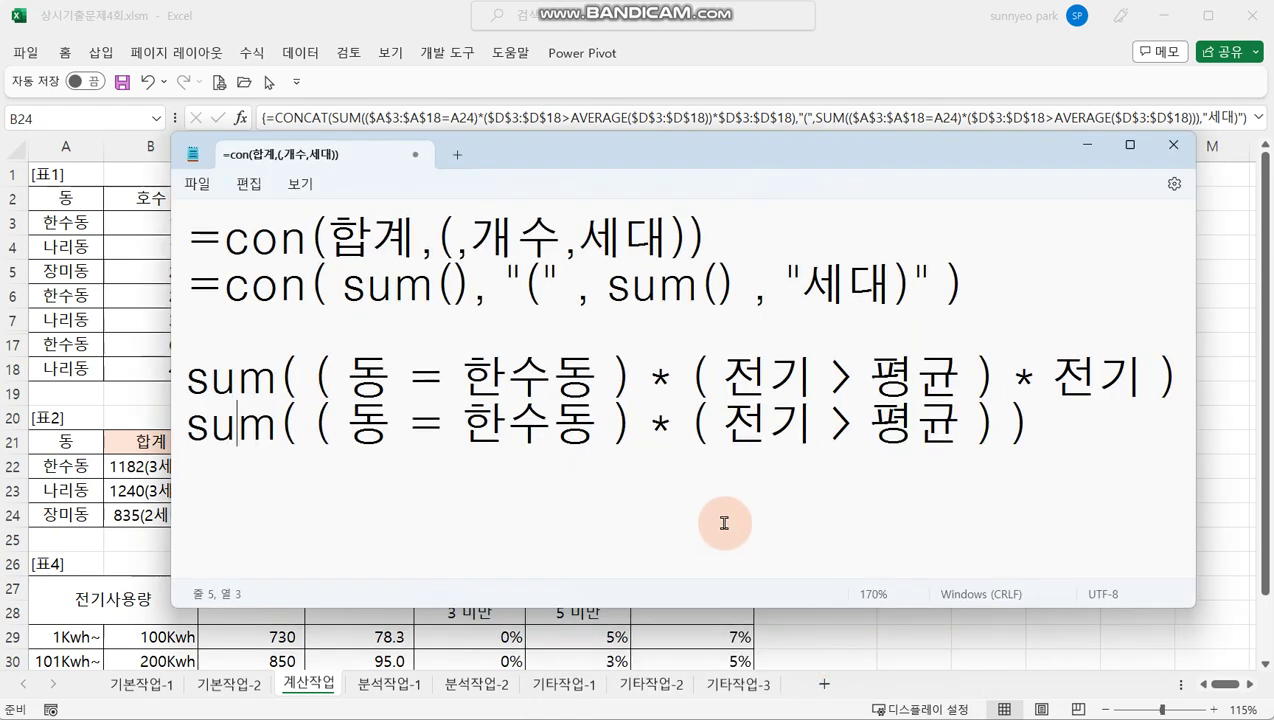